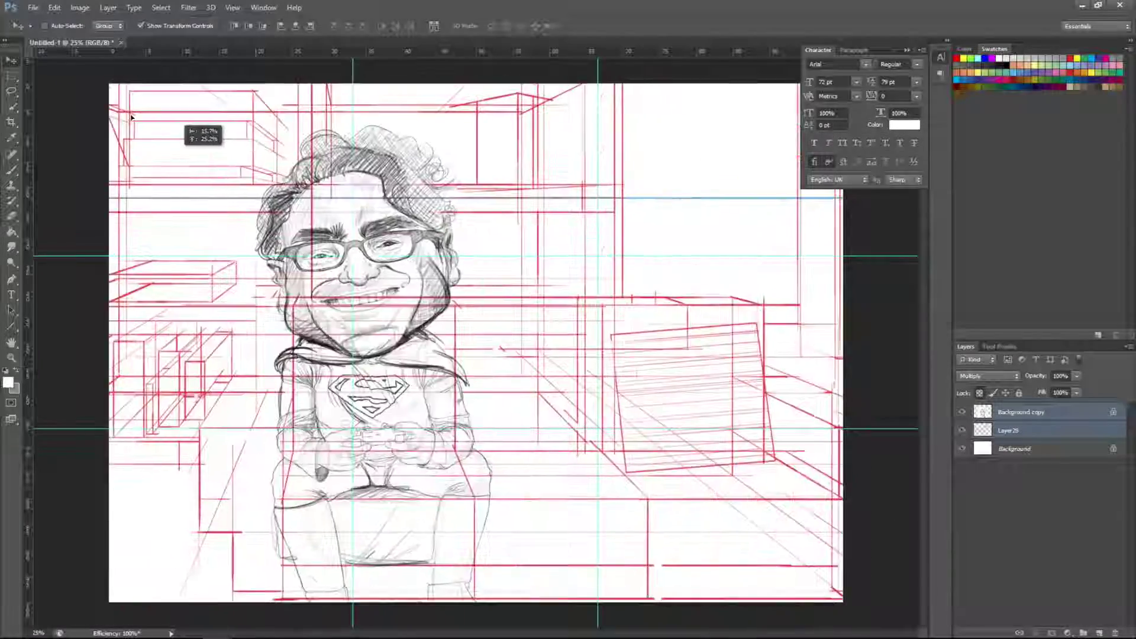
- Scale the caricature layer to about 76% and save the document as Bigbang_sketch
{"action": "left_click_drag", "start_coordinate": [131, 117], "coordinate": [141, 397]}
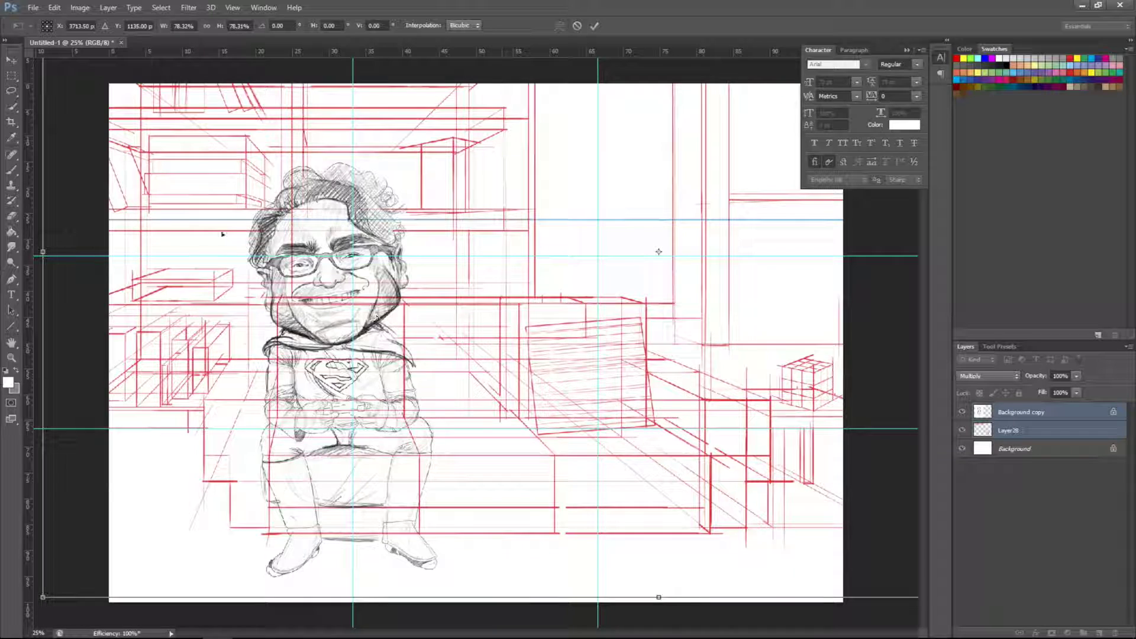
{"action": "key", "text": "Return"}
{"action": "key", "text": "ctrl+shift+s"}
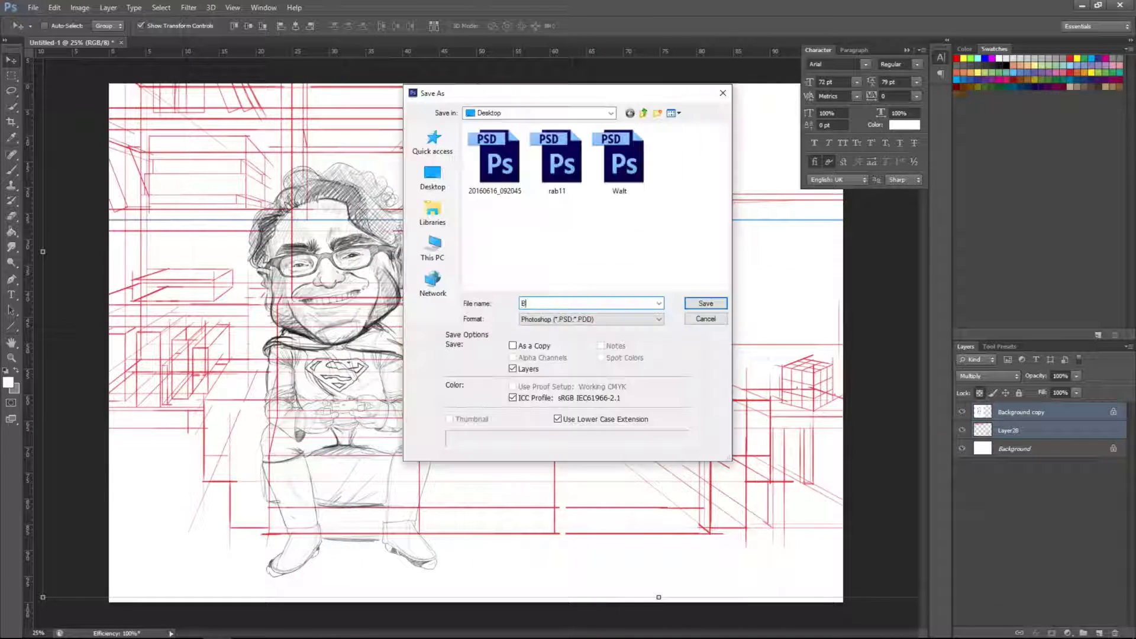
{"action": "type", "text": "Bigbang_sketch"}
{"action": "key", "text": "Return"}
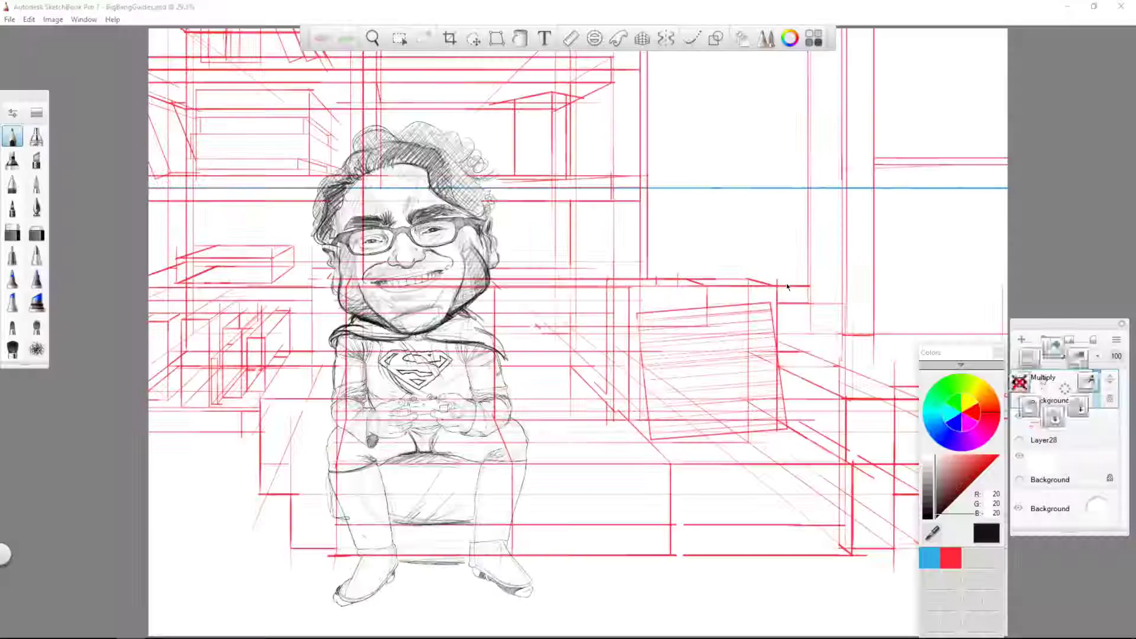
{"action": "double_click", "coordinate": [1044, 400]}
- Name the caricature layer Leonard and the red guide layer Perspective
{"action": "type", "text": "Leonard"}
{"action": "key", "text": "Return"}
{"action": "double_click", "coordinate": [1044, 440]}
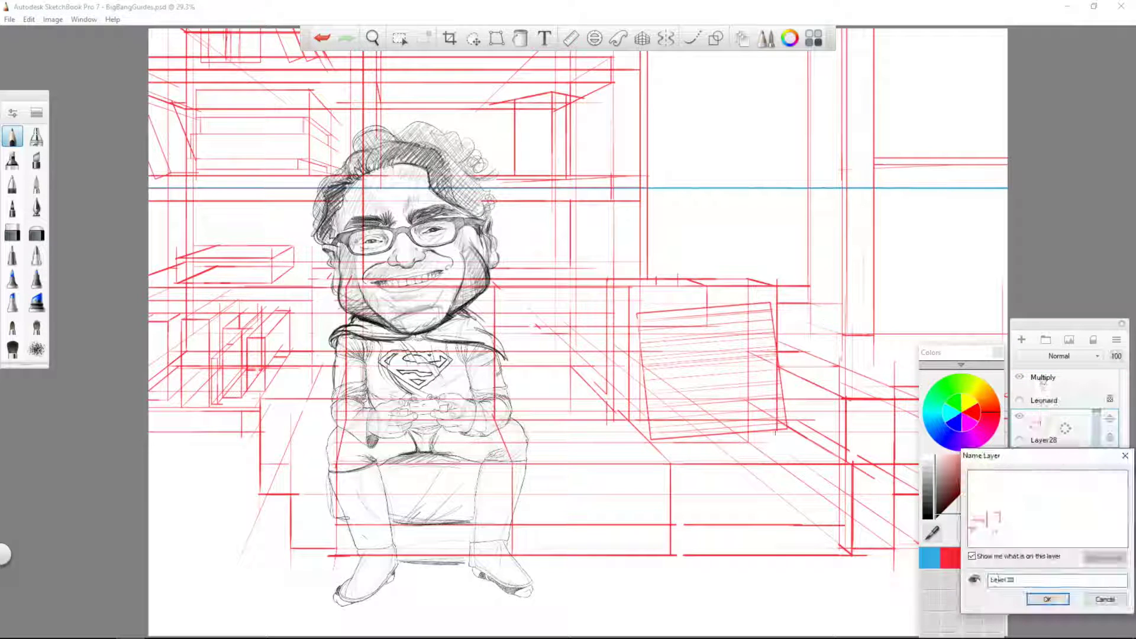
{"action": "type", "text": "Perspective"}
{"action": "key", "text": "Return"}
- Add a new blank layer, pick a near-black colour, and try then undo a test stroke
{"action": "key", "text": "ctrl+shift+n"}
{"action": "left_click", "coordinate": [936, 515]}
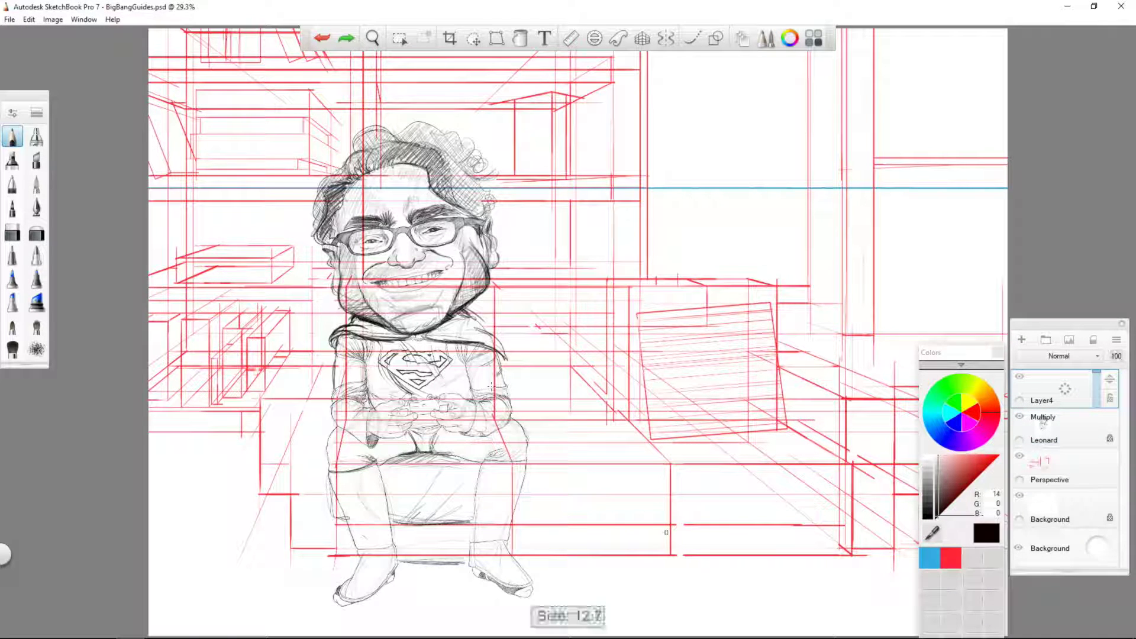
{"action": "left_click_drag", "start_coordinate": [571, 514], "coordinate": [738, 526]}
{"action": "key", "text": "ctrl+z"}
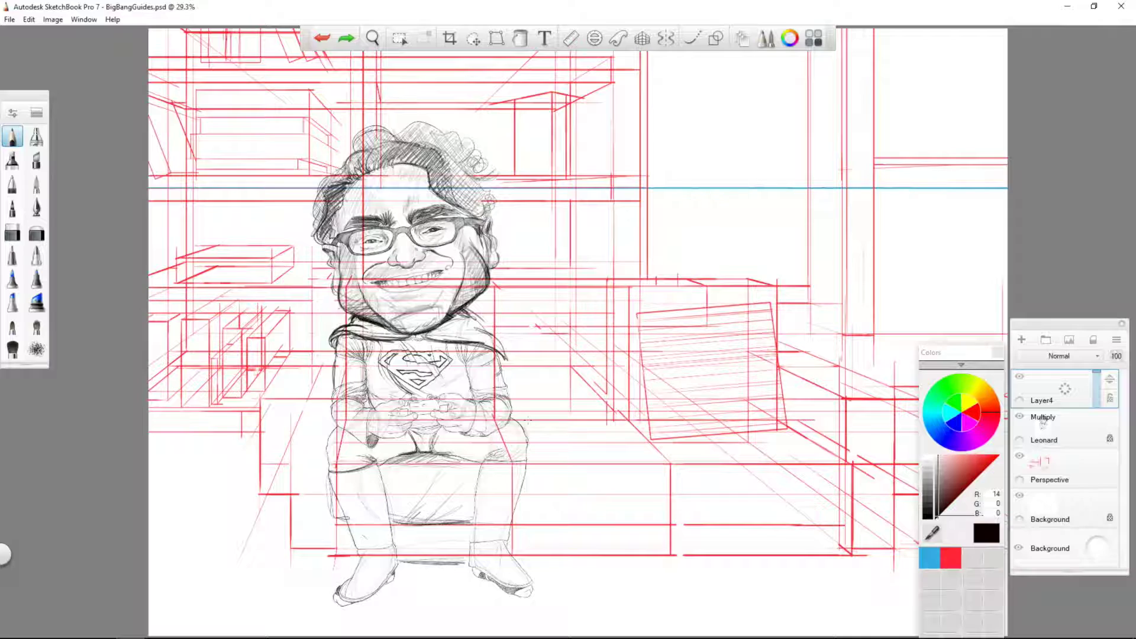
{"action": "scroll", "coordinate": [356, 429], "scroll_direction": "up", "scroll_amount": 5}
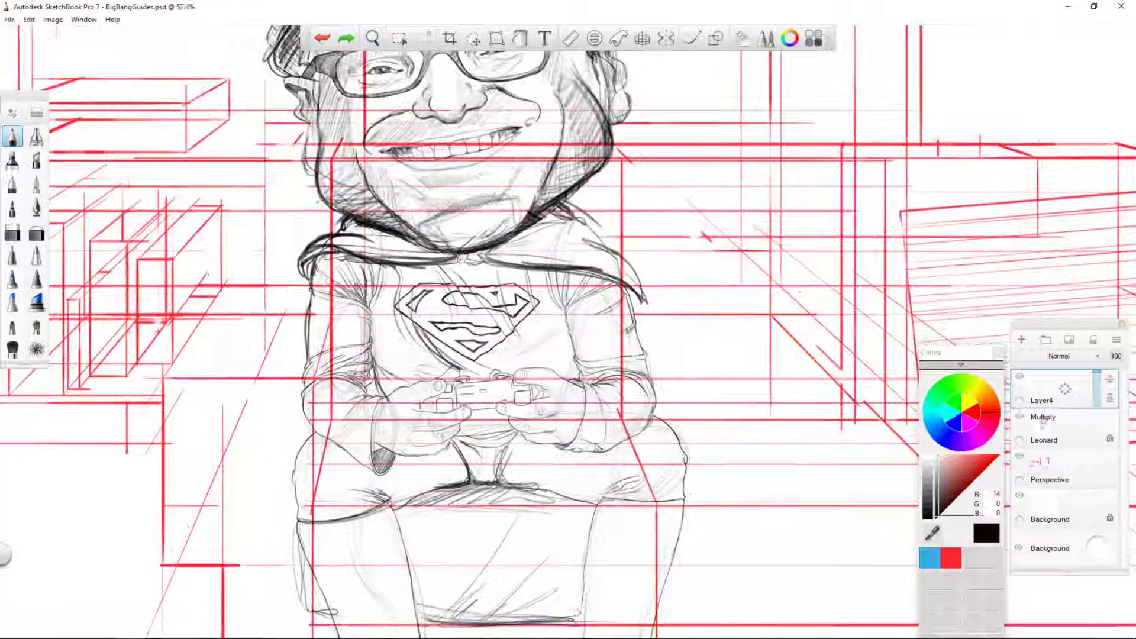
- Trace the sofa seat's front edge and the cushion's upper edge along the red guides
{"action": "left_click_drag", "start_coordinate": [811, 296], "coordinate": [684, 175]}
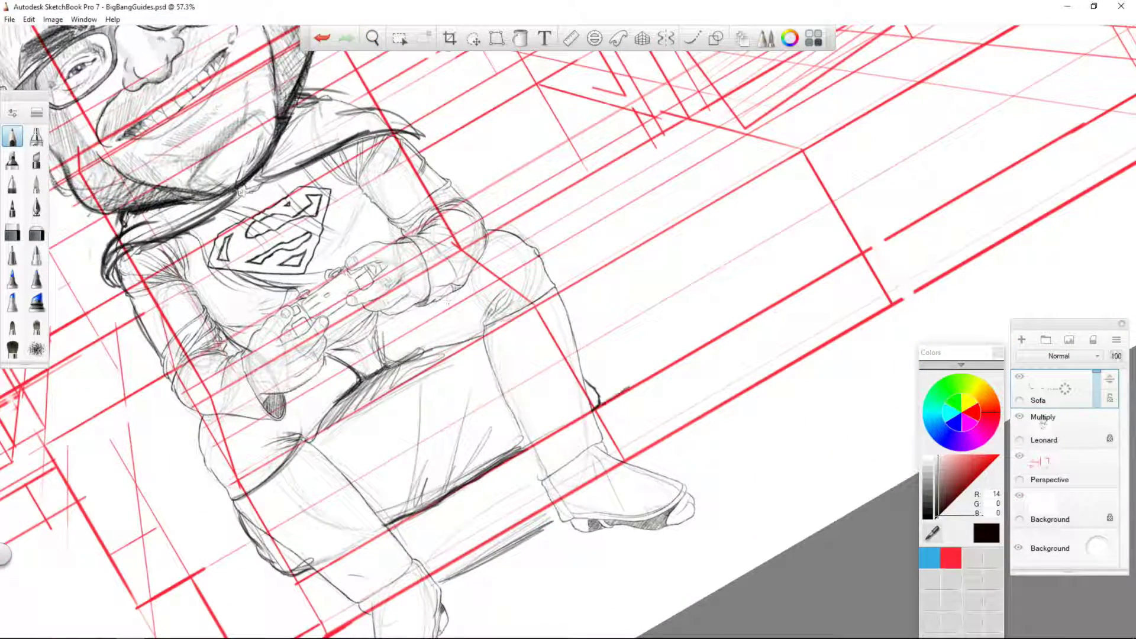
{"action": "left_click_drag", "start_coordinate": [626, 388], "coordinate": [756, 314]}
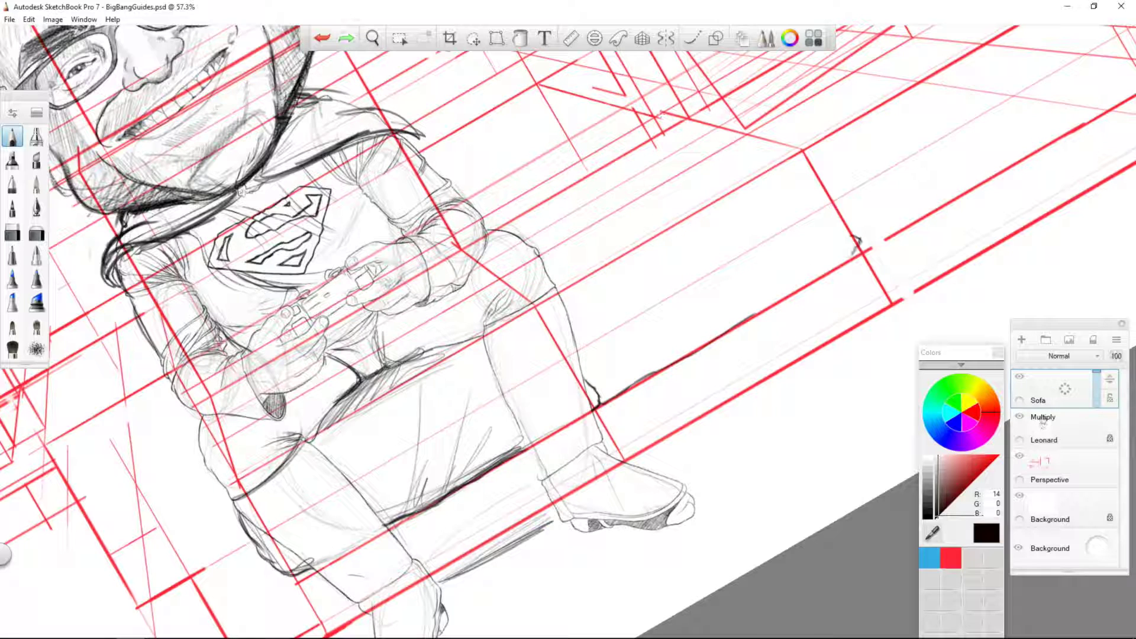
{"action": "mouse_move", "coordinate": [856, 242]}
{"action": "left_mouse_down"}
{"action": "mouse_move", "coordinate": [835, 268]}
{"action": "mouse_move", "coordinate": [751, 313]}
{"action": "left_mouse_up"}
{"action": "left_click_drag", "start_coordinate": [564, 297], "coordinate": [719, 200]}
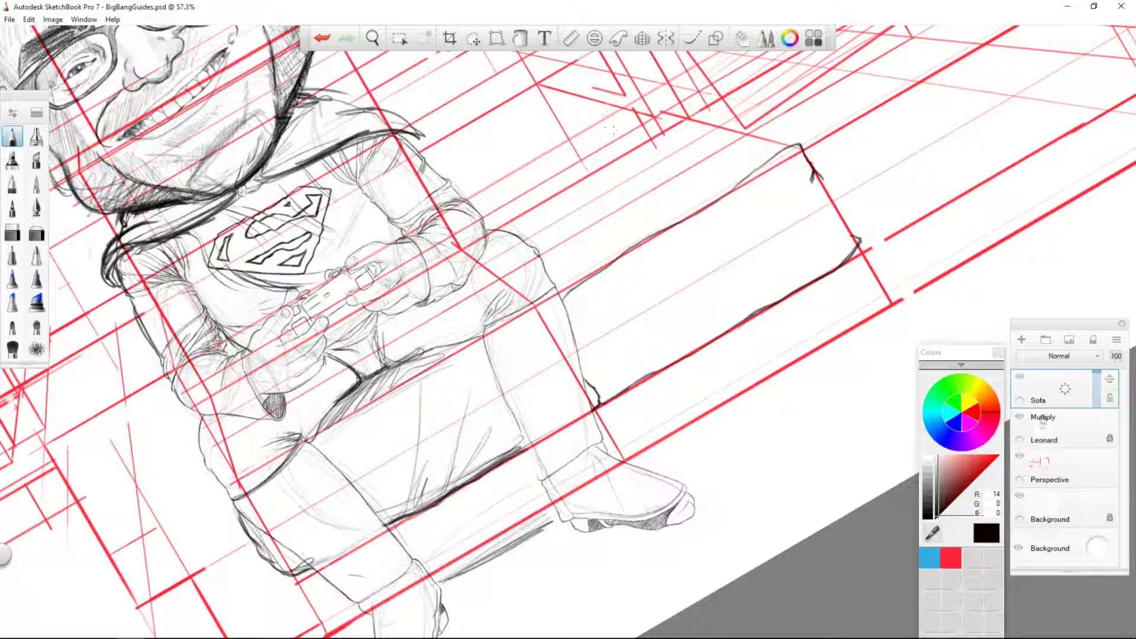
- Fade the Perspective guide layer to 44% opacity and return to the Sofa layer
{"action": "left_click", "coordinate": [1059, 470]}
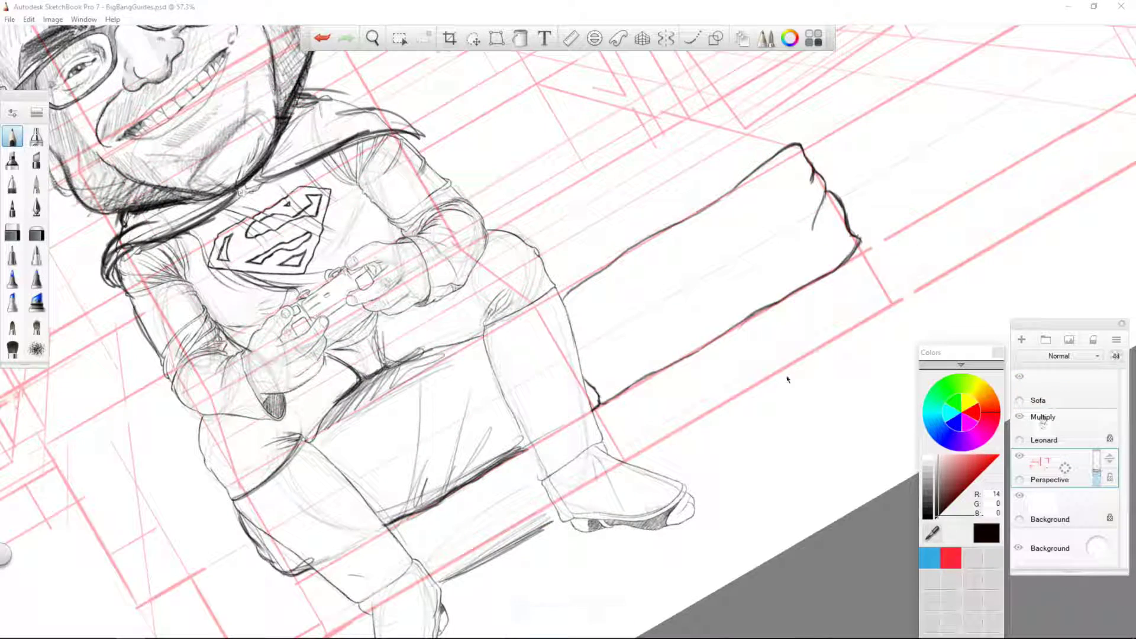
{"action": "left_click_drag", "start_coordinate": [1065, 468], "coordinate": [1065, 503]}
{"action": "left_click_drag", "start_coordinate": [787, 381], "coordinate": [834, 363]}
{"action": "key", "text": "ctrl+z"}
{"action": "key", "text": "ctrl+z"}
{"action": "key", "text": "ctrl+z"}
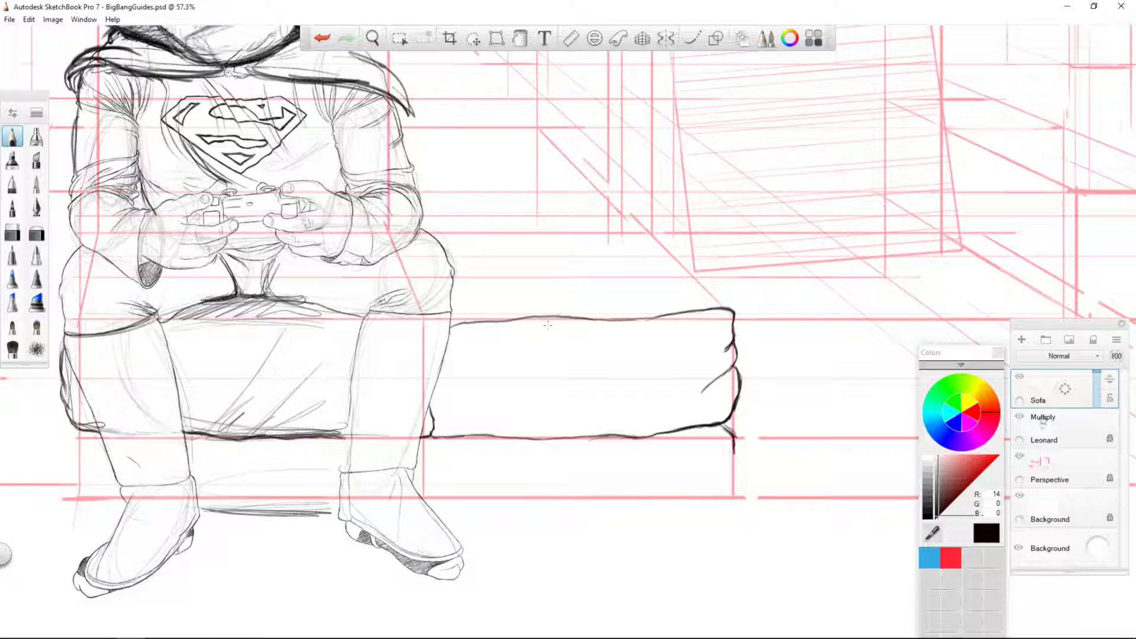
- Extend the sofa back's top edge, draw the curved right arm, and redraw the seat's front edge
{"action": "left_click_drag", "start_coordinate": [318, 328], "coordinate": [349, 331]}
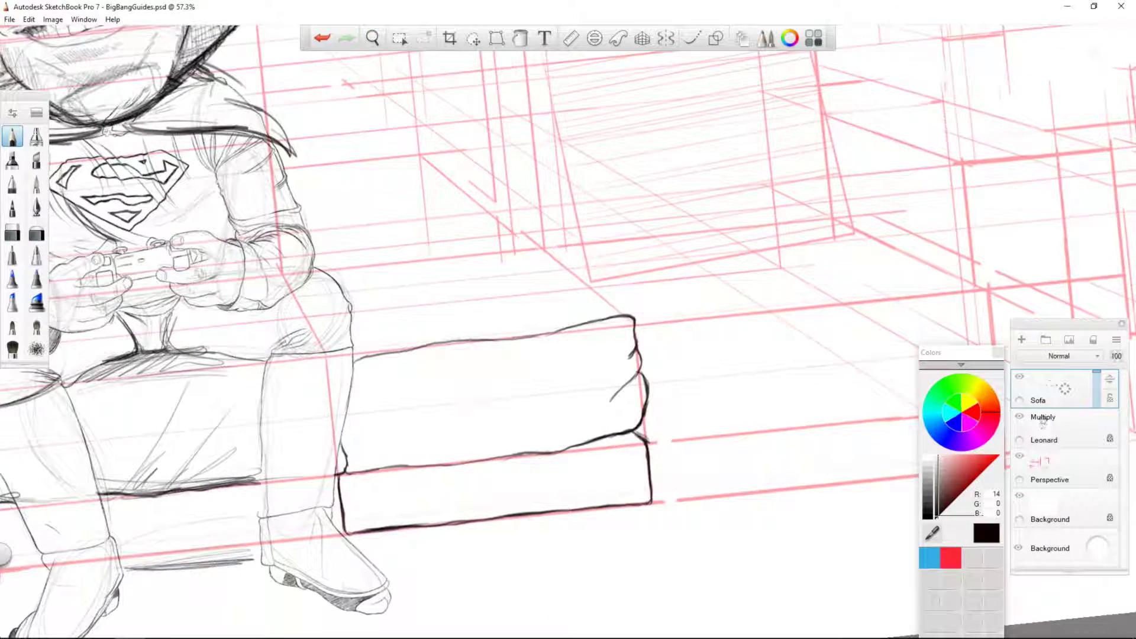
{"action": "left_click_drag", "start_coordinate": [469, 237], "coordinate": [574, 236]}
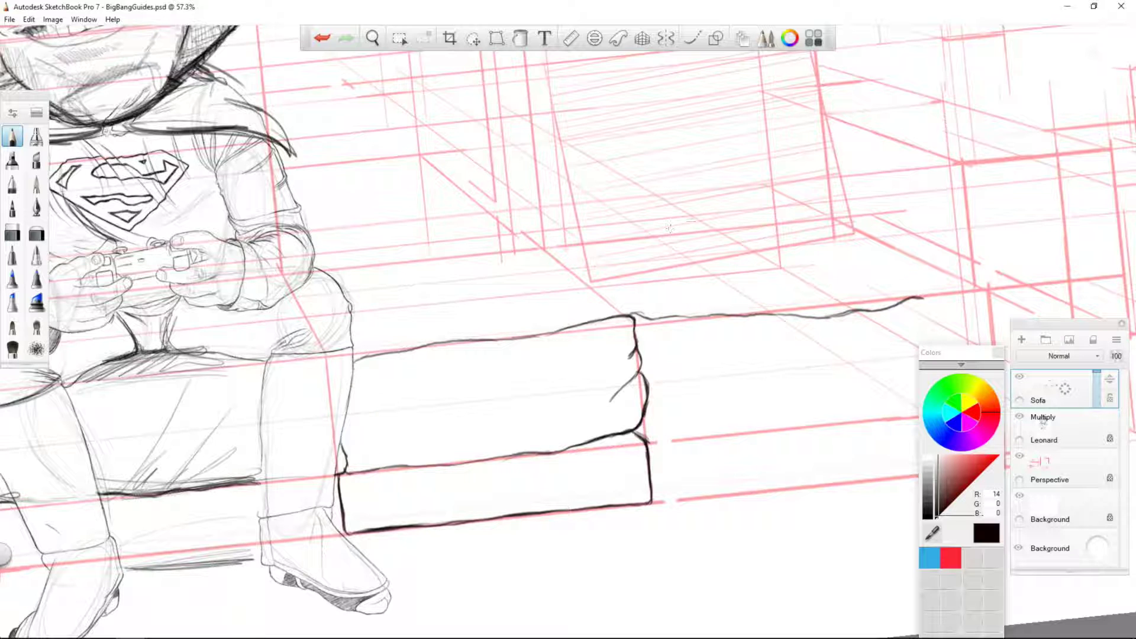
{"action": "key", "text": "ctrl+i"}
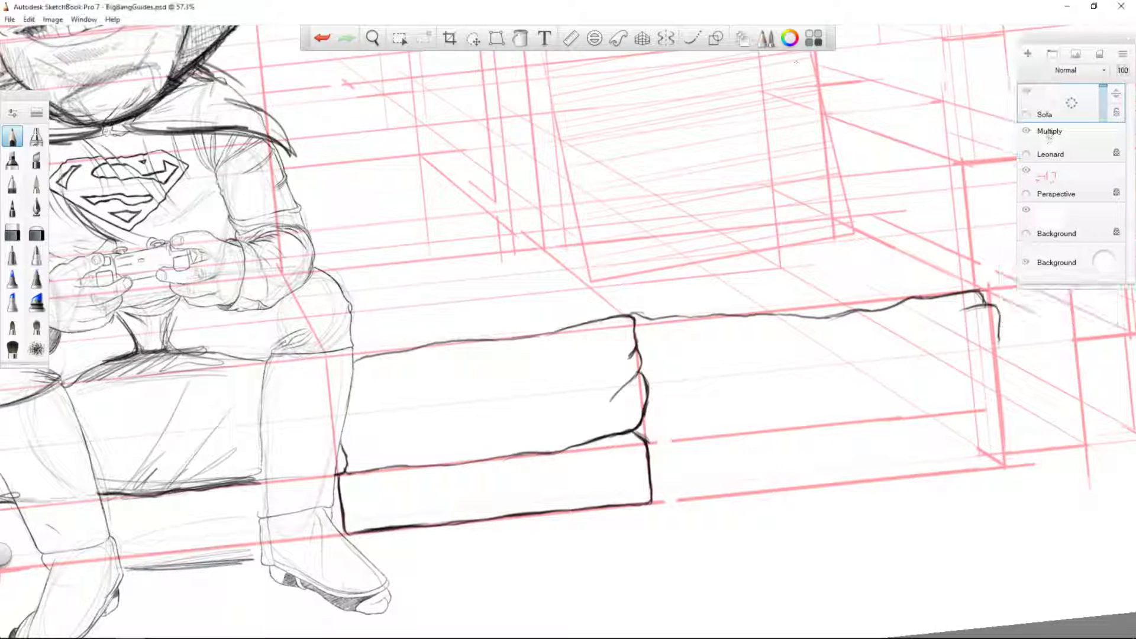
{"action": "mouse_move", "coordinate": [991, 308]}
{"action": "left_mouse_down"}
{"action": "mouse_move", "coordinate": [975, 384]}
{"action": "mouse_move", "coordinate": [930, 398]}
{"action": "left_mouse_up"}
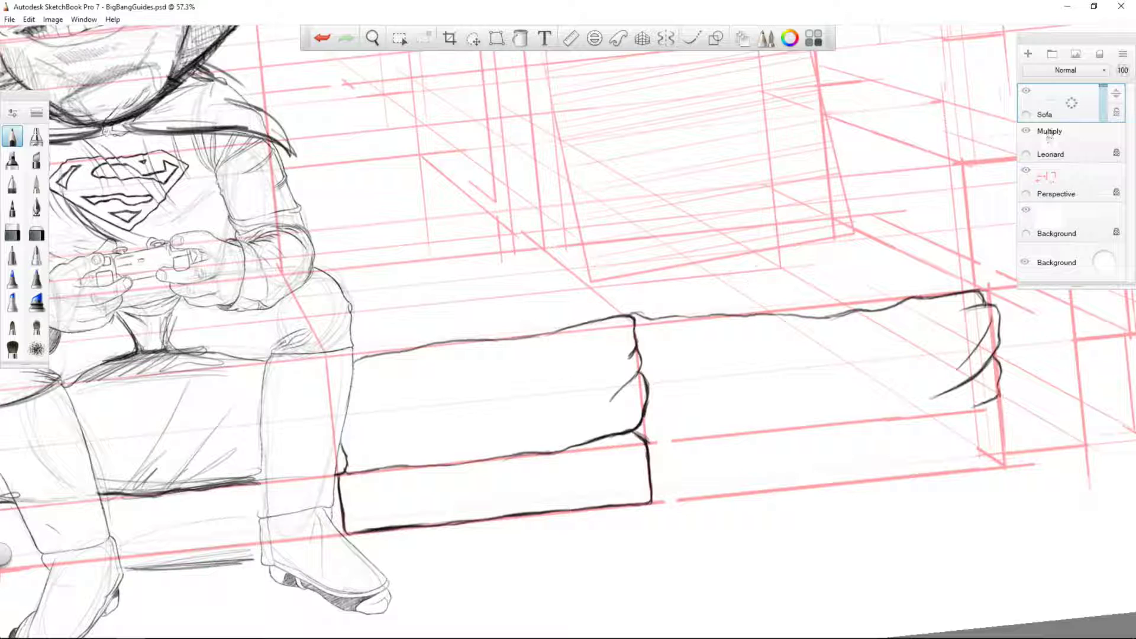
{"action": "left_click_drag", "start_coordinate": [651, 423], "coordinate": [985, 407]}
{"action": "key", "text": "ctrl+z"}
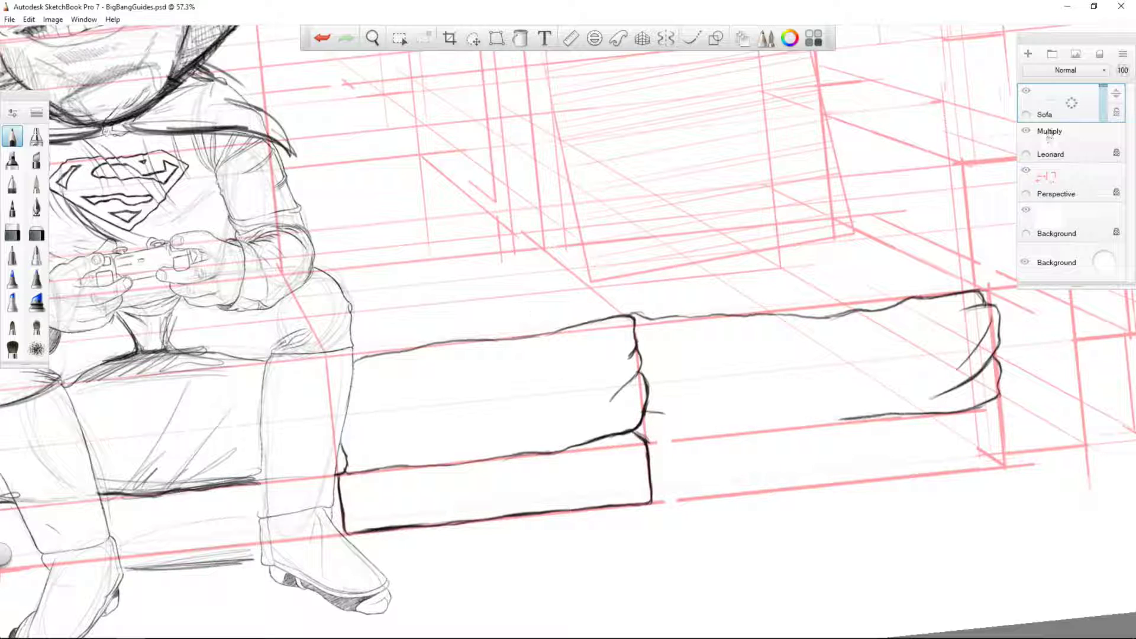
{"action": "mouse_move", "coordinate": [836, 419]}
{"action": "left_mouse_down"}
{"action": "mouse_move", "coordinate": [726, 435]}
{"action": "mouse_move", "coordinate": [644, 419]}
{"action": "left_mouse_up"}
{"action": "key", "text": "e"}
{"action": "key", "text": "e"}
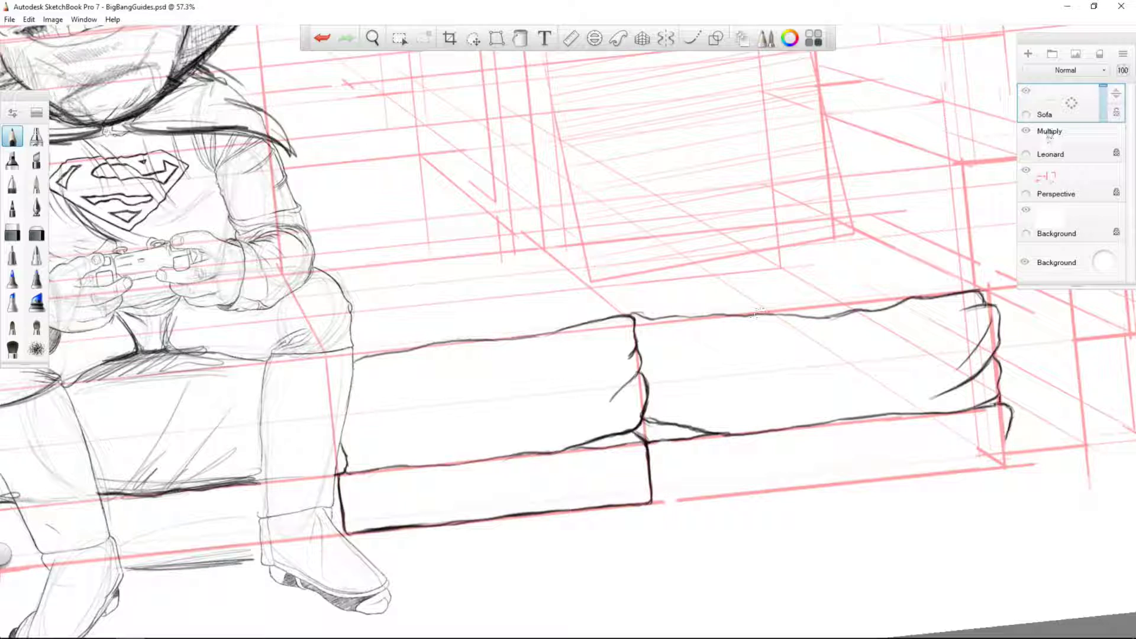
- Draw the sofa base's bottom front edge and add crease lines to the seat cushions
{"action": "left_click_drag", "start_coordinate": [651, 503], "coordinate": [1000, 466]}
{"action": "left_click_drag", "start_coordinate": [937, 334], "coordinate": [827, 405]}
{"action": "left_click_drag", "start_coordinate": [941, 329], "coordinate": [881, 365]}
{"action": "mouse_move", "coordinate": [753, 360]}
{"action": "left_mouse_down"}
{"action": "mouse_move", "coordinate": [691, 419]}
{"action": "mouse_move", "coordinate": [722, 421]}
{"action": "left_mouse_up"}
{"action": "left_click_drag", "start_coordinate": [639, 341], "coordinate": [693, 407]}
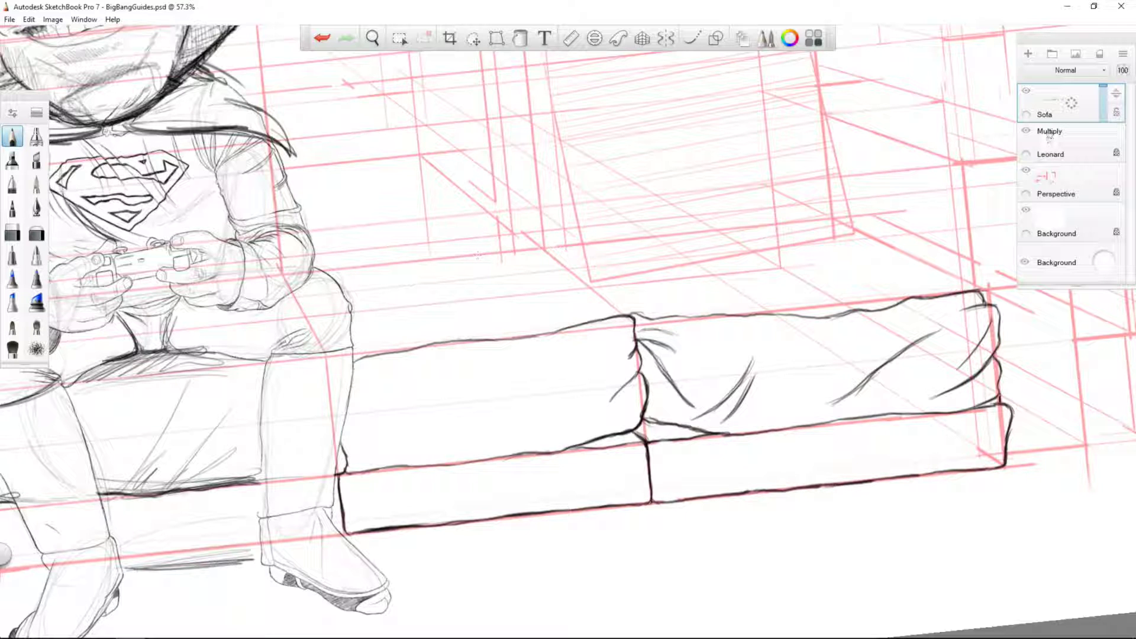
{"action": "left_click_drag", "start_coordinate": [316, 425], "coordinate": [559, 165]}
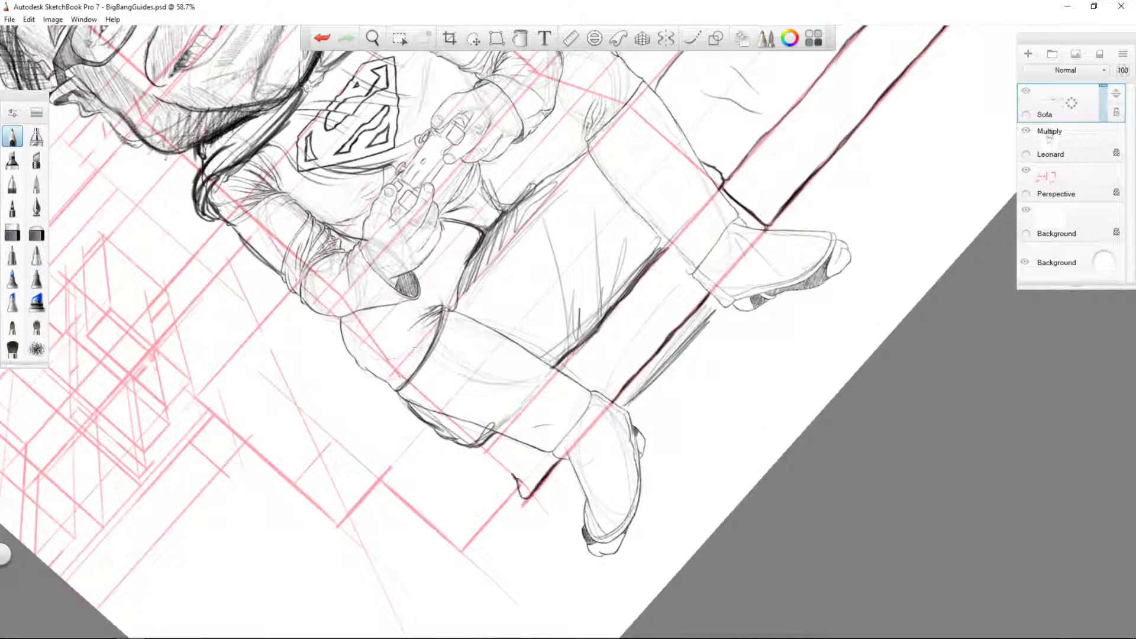
- Sketch faint construction lines for the left armrest's inner edge and rounded top
{"action": "left_click_drag", "start_coordinate": [477, 453], "coordinate": [452, 419]}
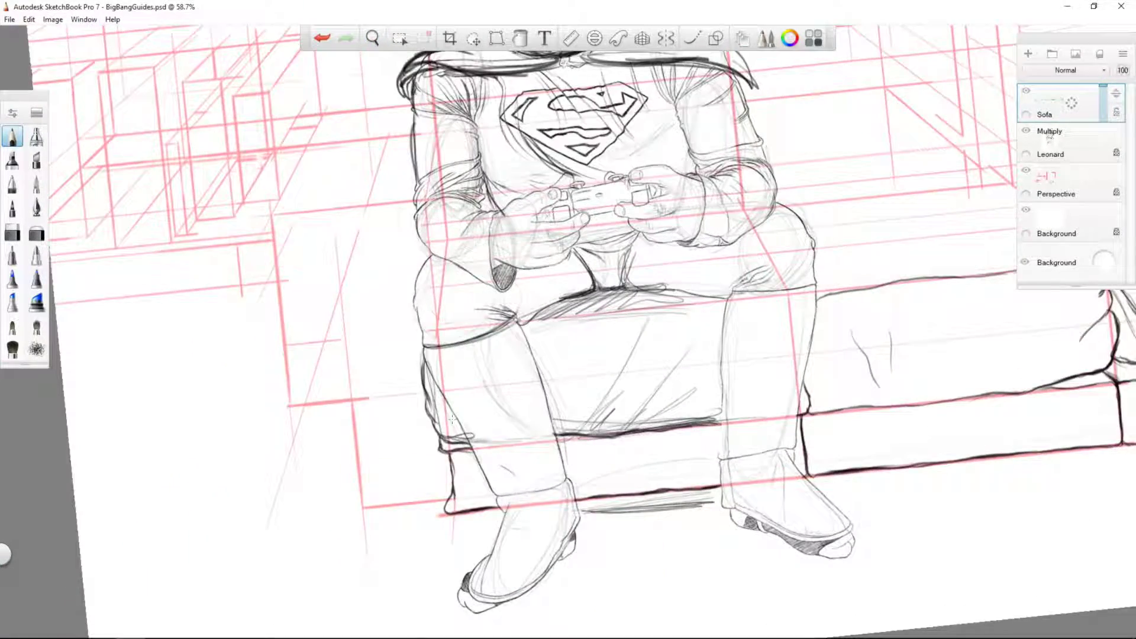
{"action": "left_click_drag", "start_coordinate": [562, 378], "coordinate": [752, 132]}
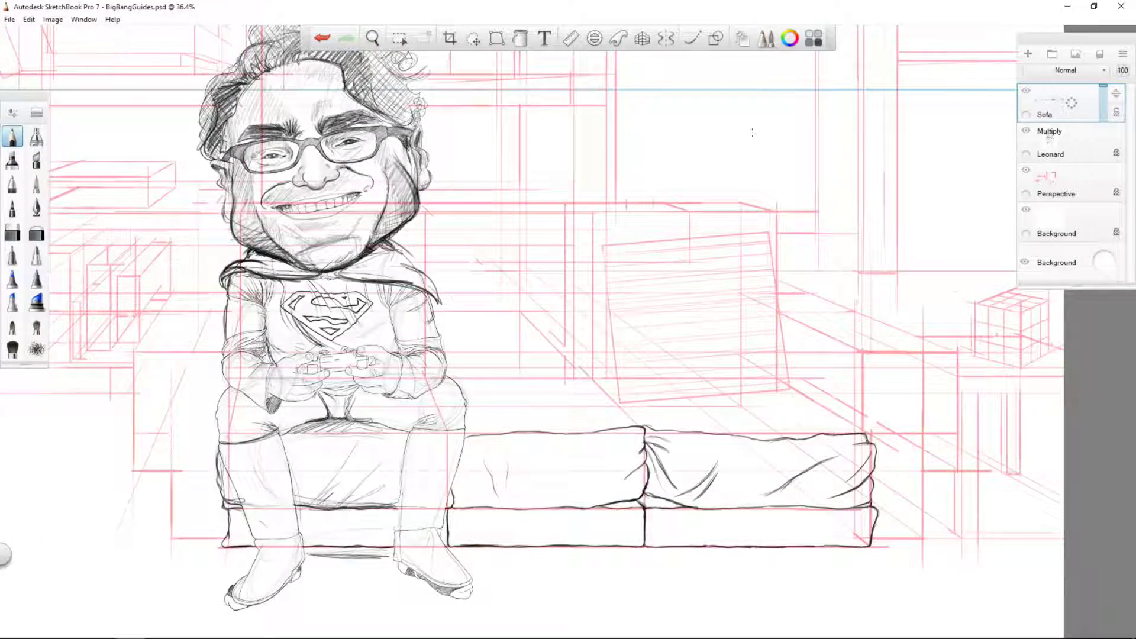
{"action": "mouse_move", "coordinate": [307, 432]}
{"action": "left_mouse_down"}
{"action": "mouse_move", "coordinate": [329, 464]}
{"action": "mouse_move", "coordinate": [287, 208]}
{"action": "mouse_move", "coordinate": [458, 306]}
{"action": "mouse_move", "coordinate": [415, 332]}
{"action": "left_mouse_up"}
{"action": "left_click_drag", "start_coordinate": [418, 423], "coordinate": [419, 494]}
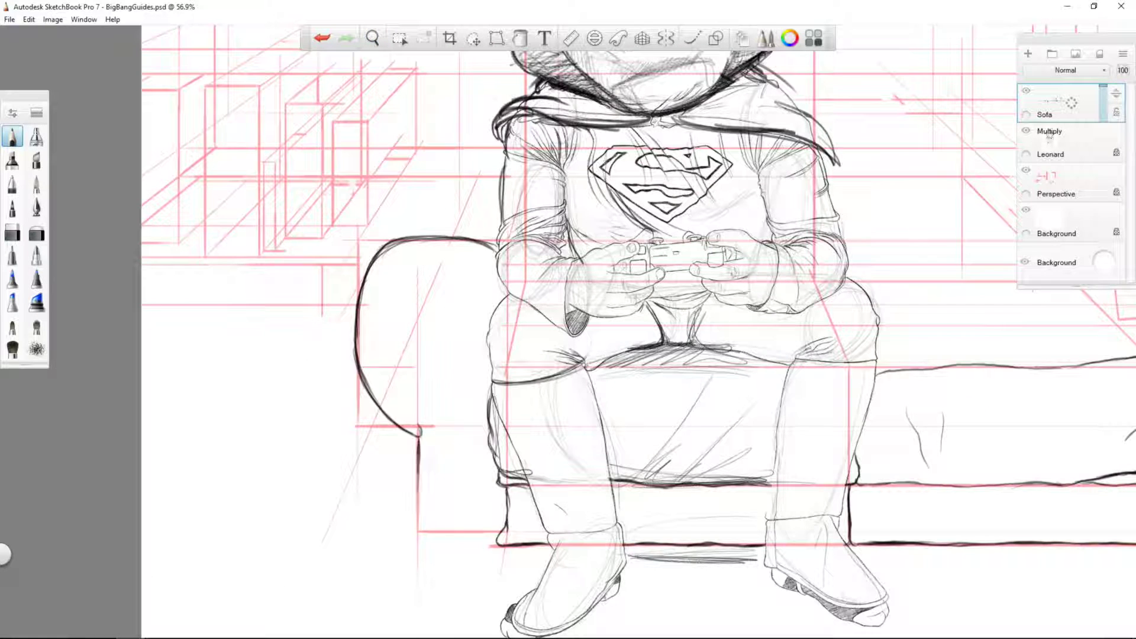
{"action": "left_click", "coordinate": [1056, 184]}
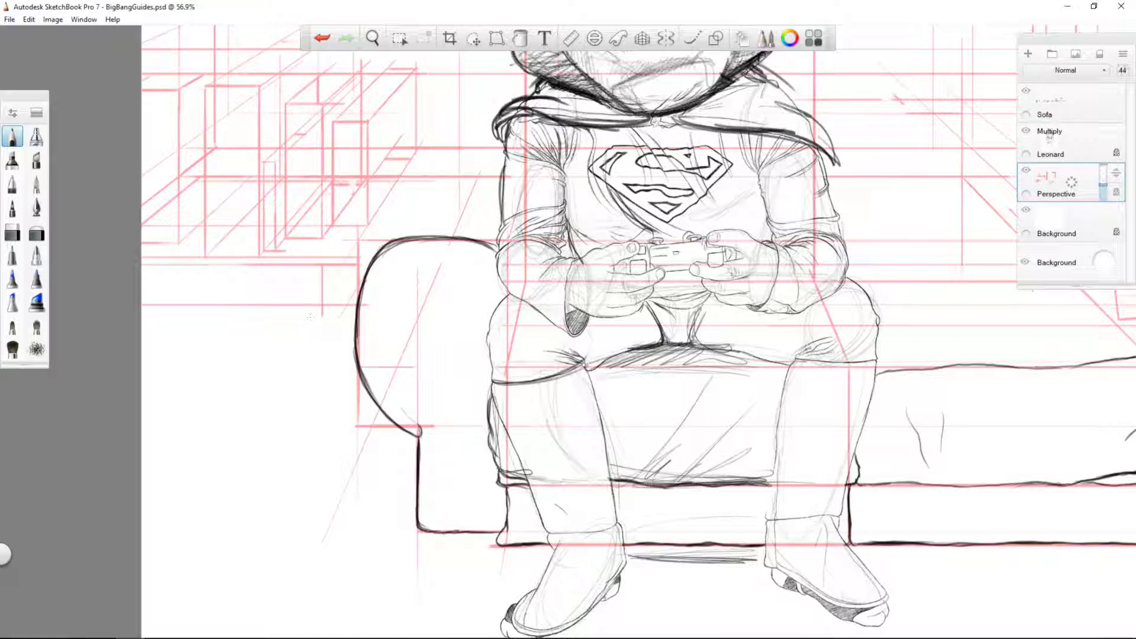
{"action": "left_click_drag", "start_coordinate": [391, 358], "coordinate": [394, 408]}
{"action": "left_click_drag", "start_coordinate": [450, 255], "coordinate": [379, 349]}
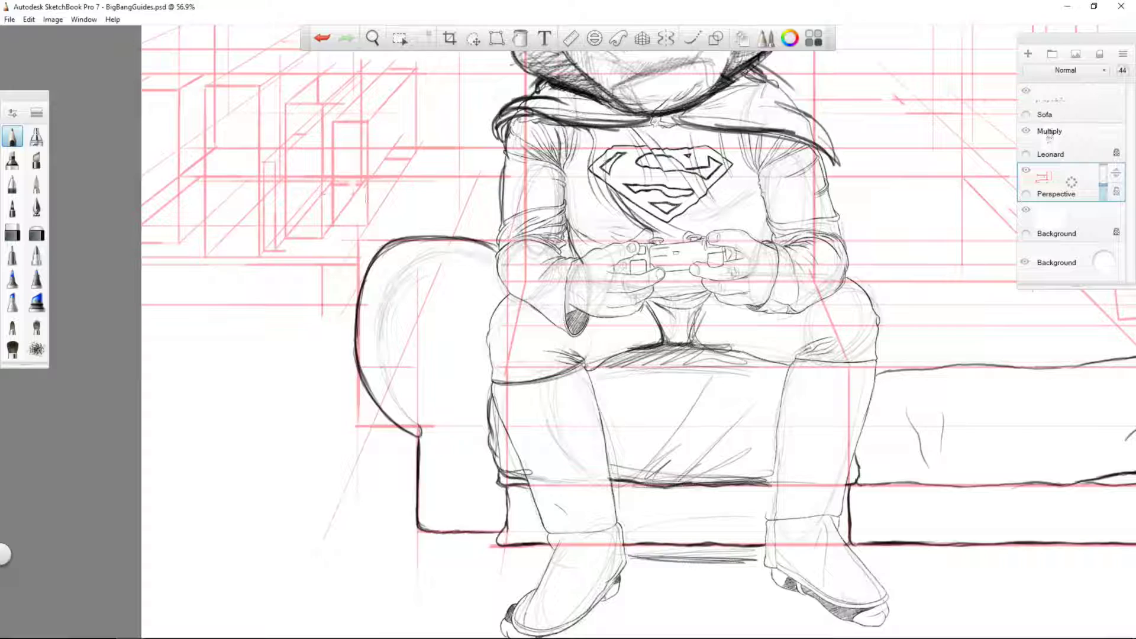
{"action": "left_click_drag", "start_coordinate": [435, 252], "coordinate": [399, 398]}
{"action": "left_click_drag", "start_coordinate": [500, 148], "coordinate": [379, 252]}
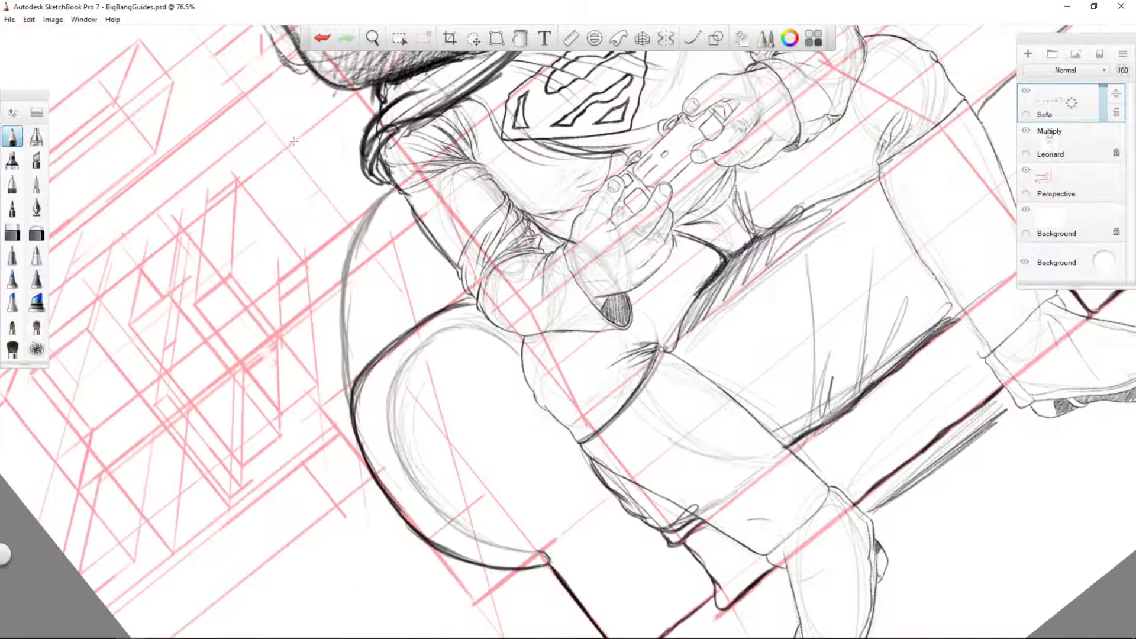
- Ink the left armrest's outer and inner outlines in dark strokes
{"action": "left_click_drag", "start_coordinate": [393, 184], "coordinate": [343, 308]}
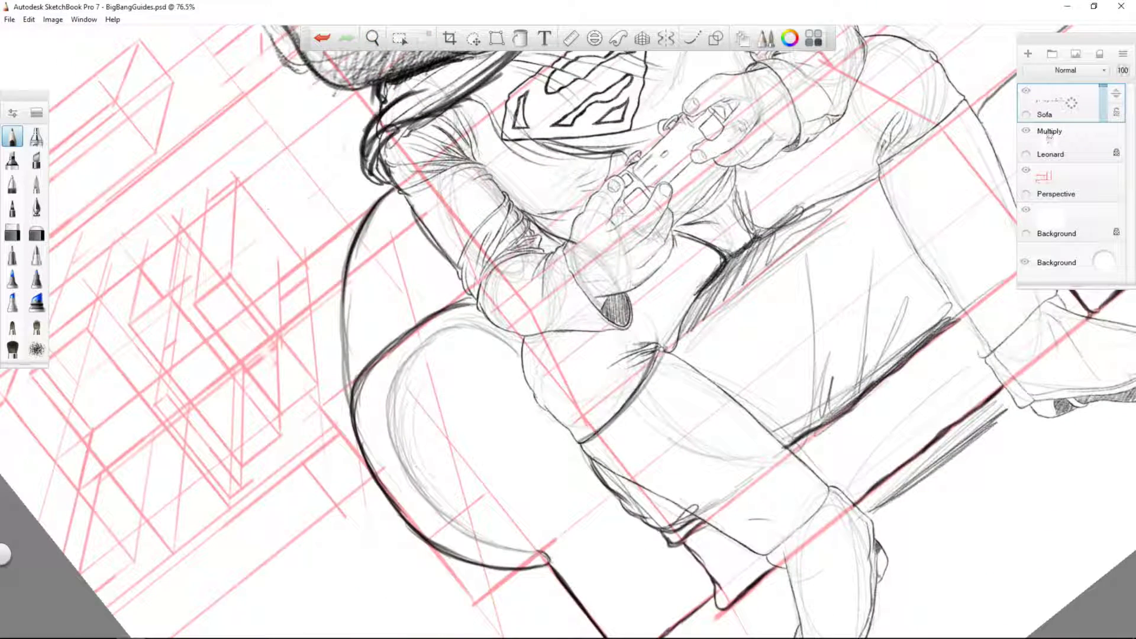
{"action": "mouse_move", "coordinate": [347, 263]}
{"action": "left_mouse_down"}
{"action": "mouse_move", "coordinate": [349, 414]}
{"action": "mouse_move", "coordinate": [378, 482]}
{"action": "left_mouse_up"}
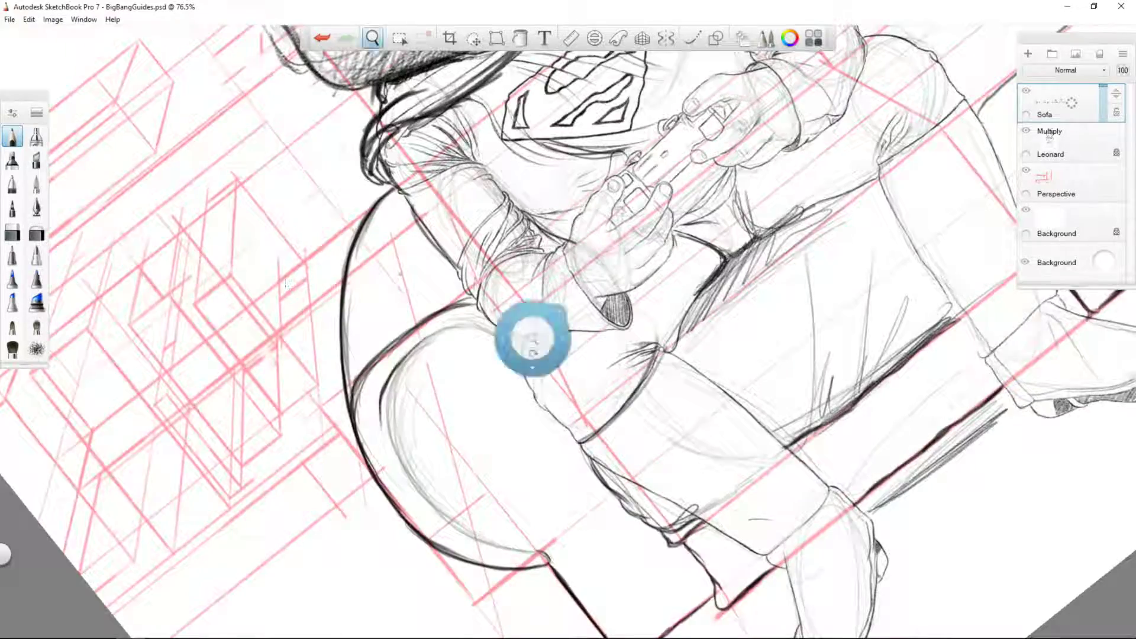
{"action": "left_click_drag", "start_coordinate": [533, 329], "coordinate": [521, 320]}
{"action": "mouse_move", "coordinate": [385, 237]}
{"action": "left_mouse_down"}
{"action": "mouse_move", "coordinate": [349, 314]}
{"action": "mouse_move", "coordinate": [355, 438]}
{"action": "mouse_move", "coordinate": [381, 462]}
{"action": "left_mouse_up"}
{"action": "left_click_drag", "start_coordinate": [551, 343], "coordinate": [441, 313]}
{"action": "mouse_move", "coordinate": [325, 407]}
{"action": "left_mouse_down"}
{"action": "mouse_move", "coordinate": [603, 374]}
{"action": "mouse_move", "coordinate": [581, 453]}
{"action": "left_mouse_up"}
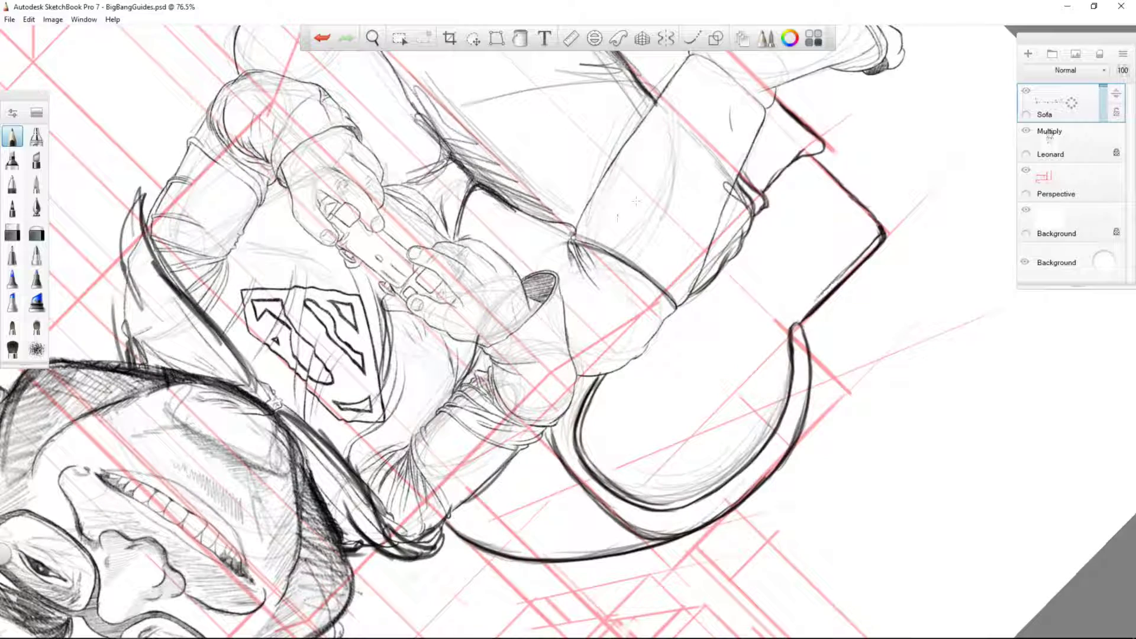
{"action": "mouse_move", "coordinate": [588, 263]}
{"action": "left_mouse_down"}
{"action": "mouse_move", "coordinate": [551, 308]}
{"action": "mouse_move", "coordinate": [521, 320]}
{"action": "left_mouse_up"}
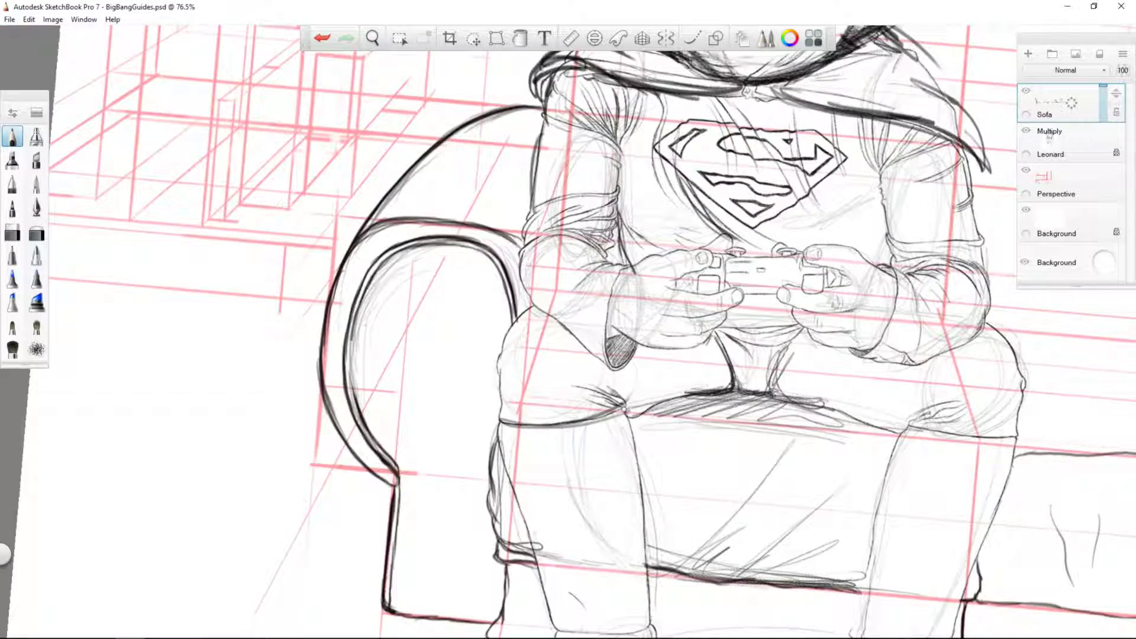
{"action": "left_click_drag", "start_coordinate": [349, 305], "coordinate": [315, 411]}
{"action": "left_click_drag", "start_coordinate": [485, 234], "coordinate": [550, 331]}
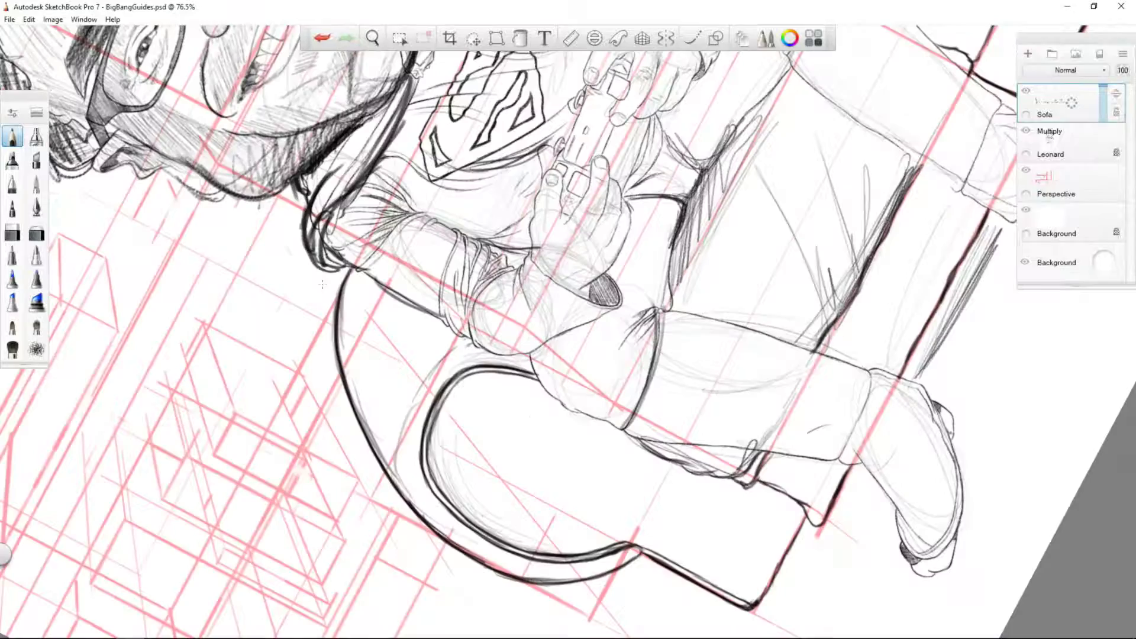
{"action": "left_click_drag", "start_coordinate": [461, 346], "coordinate": [400, 489]}
{"action": "mouse_move", "coordinate": [568, 313]}
{"action": "left_mouse_down"}
{"action": "mouse_move", "coordinate": [552, 353]}
{"action": "mouse_move", "coordinate": [801, 172]}
{"action": "mouse_move", "coordinate": [327, 375]}
{"action": "mouse_move", "coordinate": [597, 308]}
{"action": "mouse_move", "coordinate": [588, 527]}
{"action": "mouse_move", "coordinate": [317, 413]}
{"action": "left_mouse_up"}
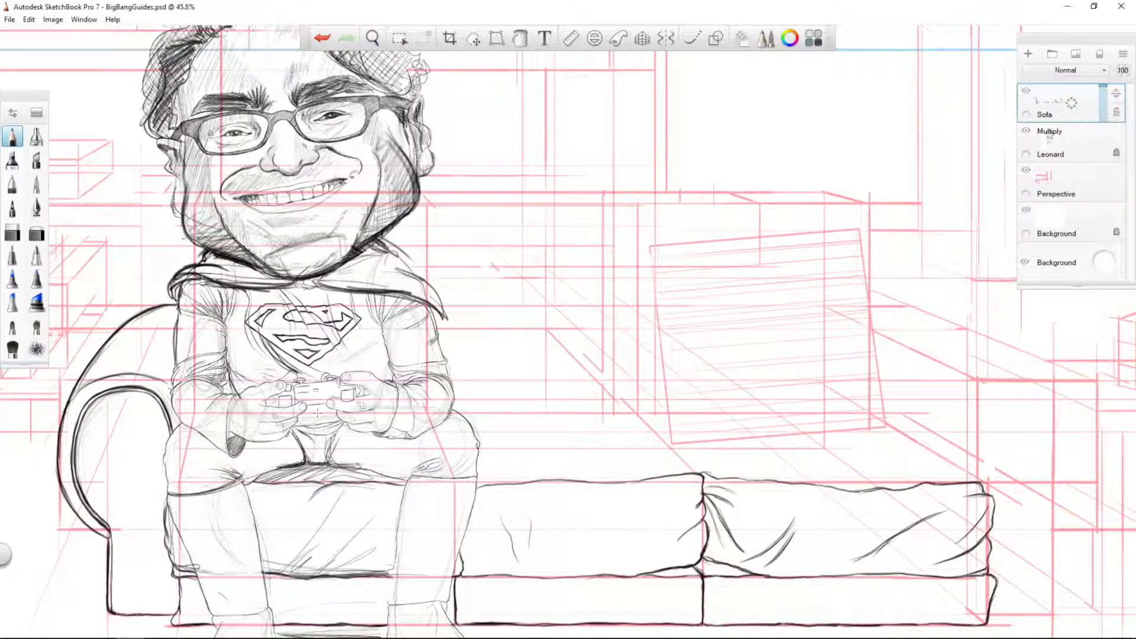
- Ink the sofa back's top edge and left edge, undoing a stray stroke beside the neck
{"action": "left_click_drag", "start_coordinate": [545, 314], "coordinate": [602, 197]}
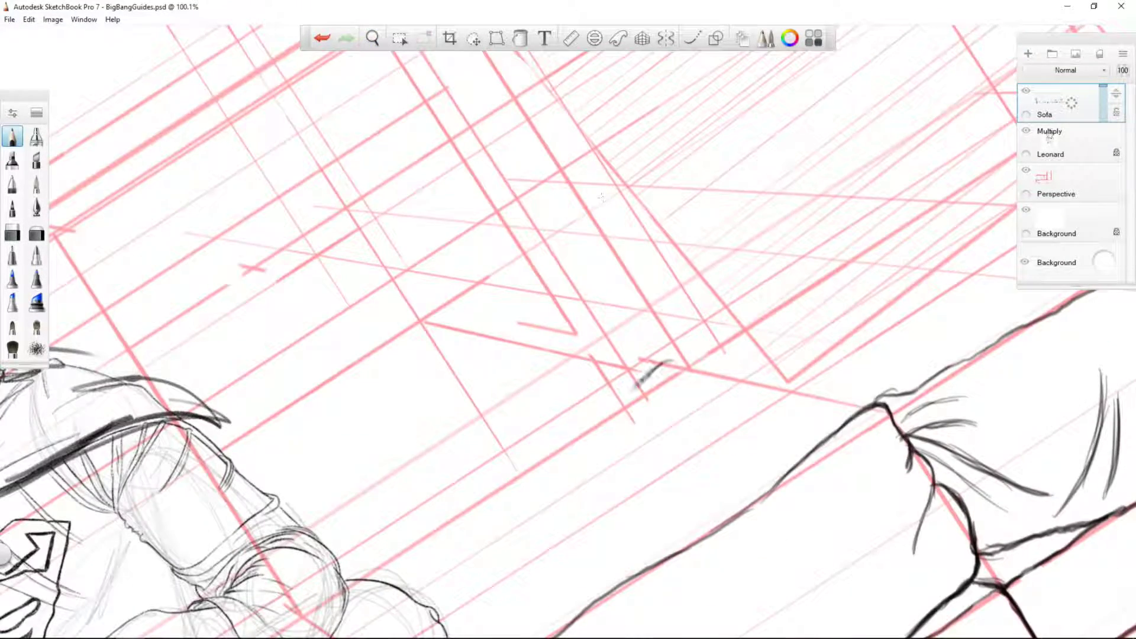
{"action": "mouse_move", "coordinate": [637, 386]}
{"action": "left_mouse_down"}
{"action": "mouse_move", "coordinate": [514, 480]}
{"action": "mouse_move", "coordinate": [459, 595]}
{"action": "left_mouse_up"}
{"action": "left_click_drag", "start_coordinate": [483, 509], "coordinate": [369, 565]}
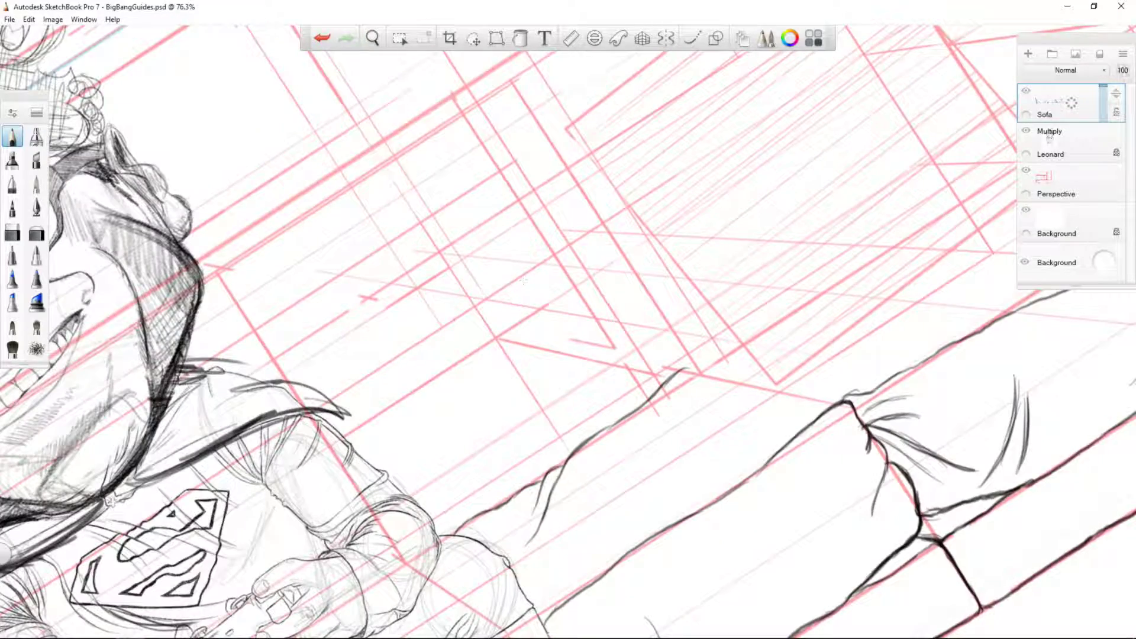
{"action": "left_click_drag", "start_coordinate": [627, 447], "coordinate": [521, 577]}
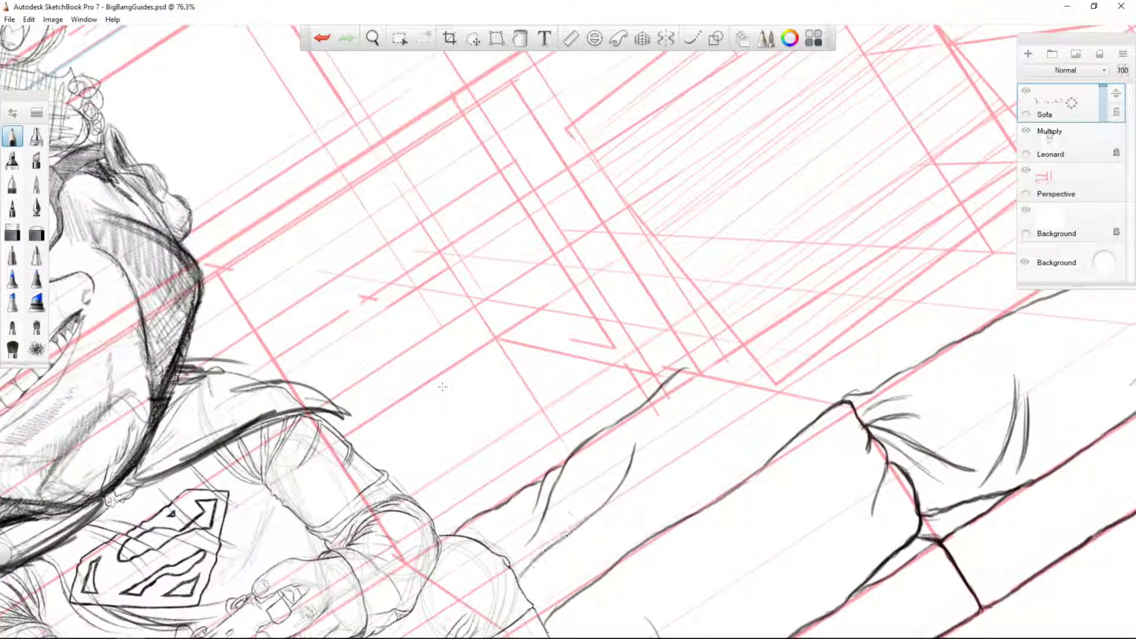
{"action": "left_click_drag", "start_coordinate": [725, 429], "coordinate": [625, 453]}
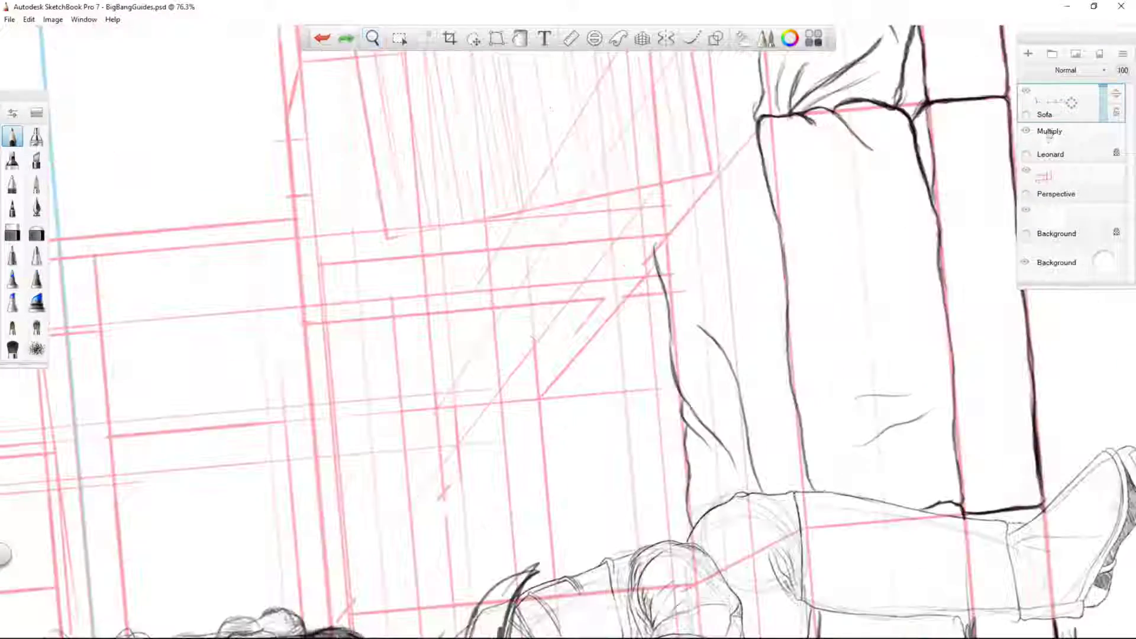
{"action": "left_click_drag", "start_coordinate": [760, 117], "coordinate": [693, 196]}
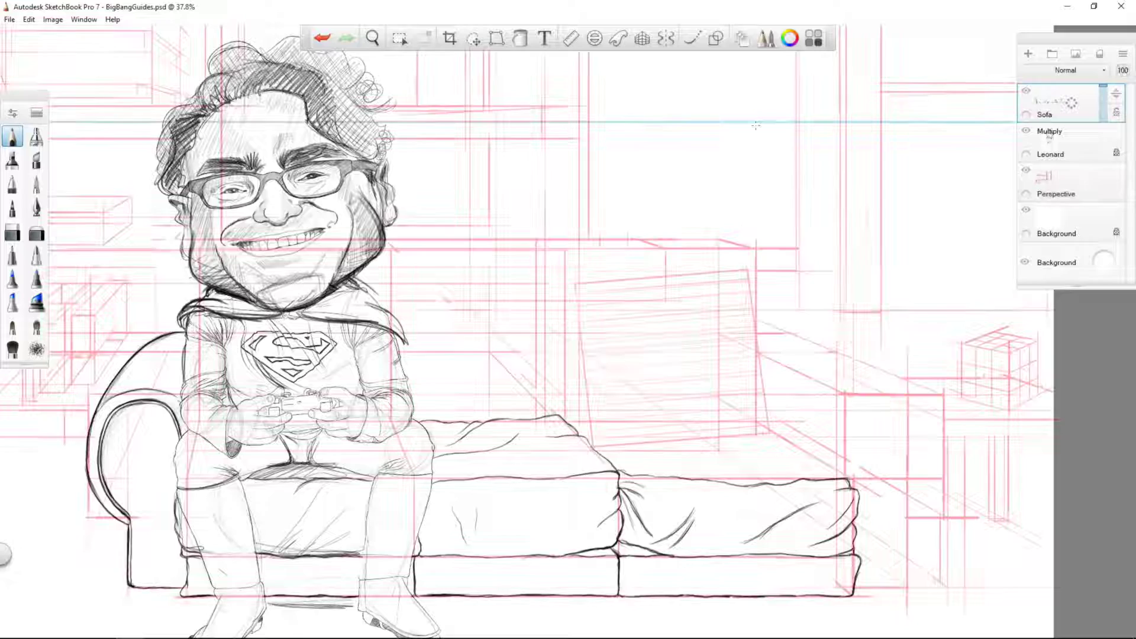
{"action": "key", "text": "ctrl+z"}
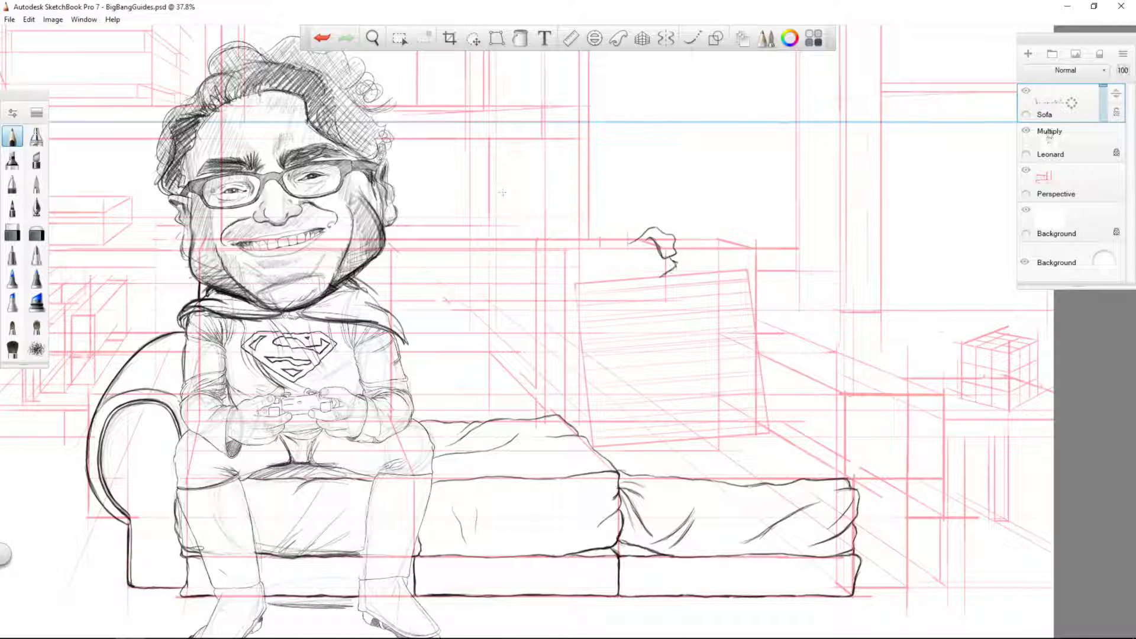
- Ink the raised arm's lower contour and a doubled vertical cushion seam below it
{"action": "left_click_drag", "start_coordinate": [493, 178], "coordinate": [473, 278]}
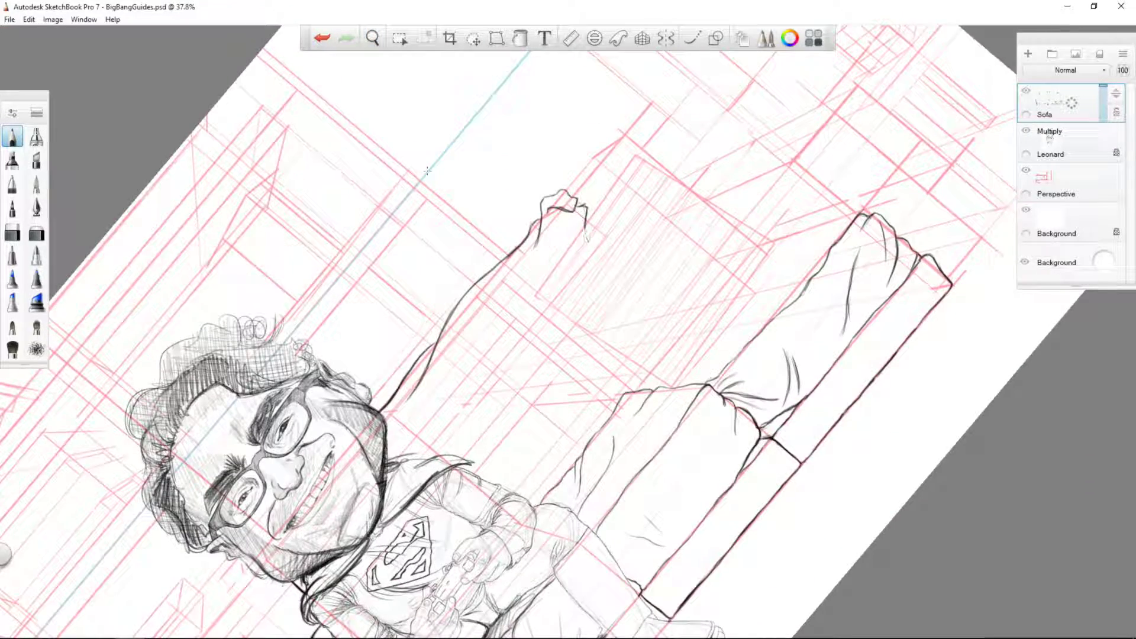
{"action": "left_click_drag", "start_coordinate": [604, 235], "coordinate": [498, 355]}
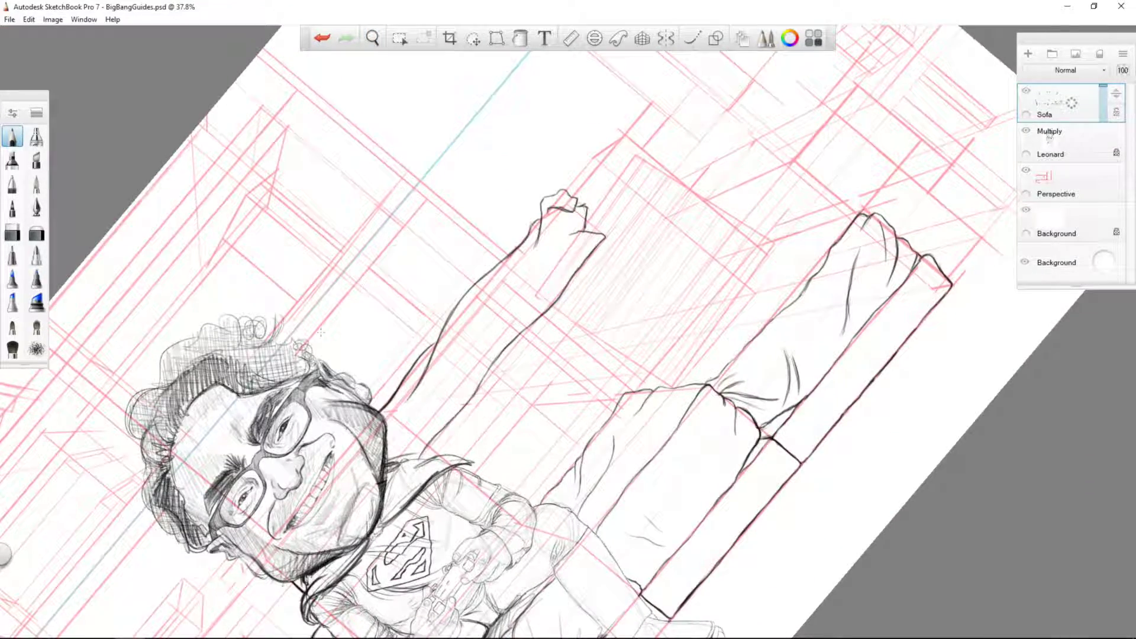
{"action": "key", "text": "Home"}
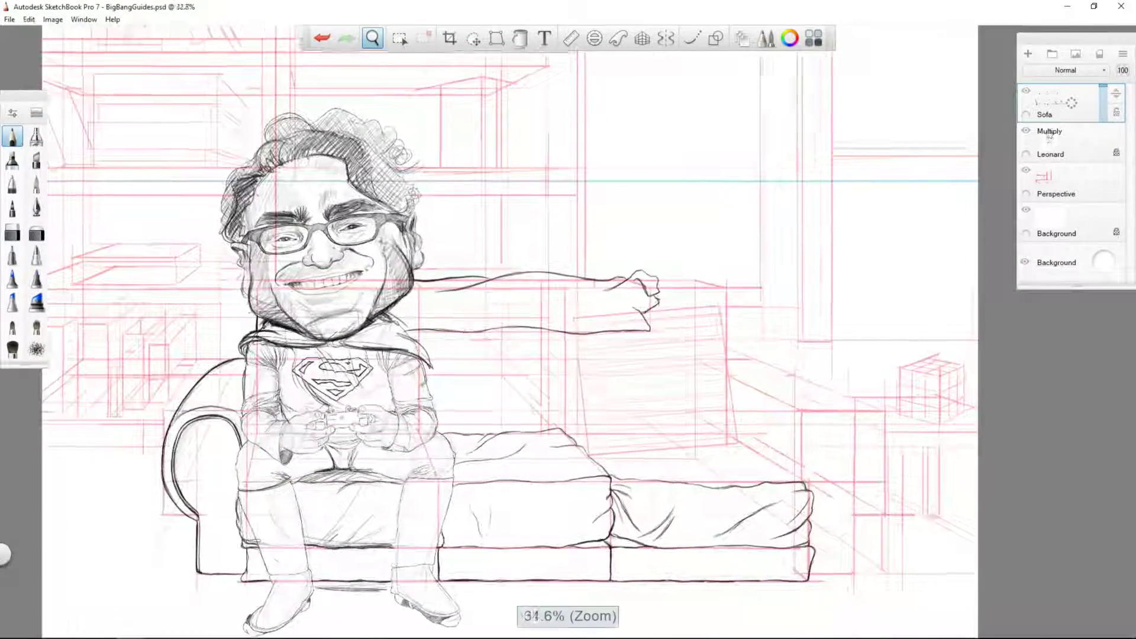
{"action": "scroll", "coordinate": [505, 319], "scroll_direction": "up", "scroll_amount": 5}
{"action": "left_click_drag", "start_coordinate": [631, 349], "coordinate": [635, 461]}
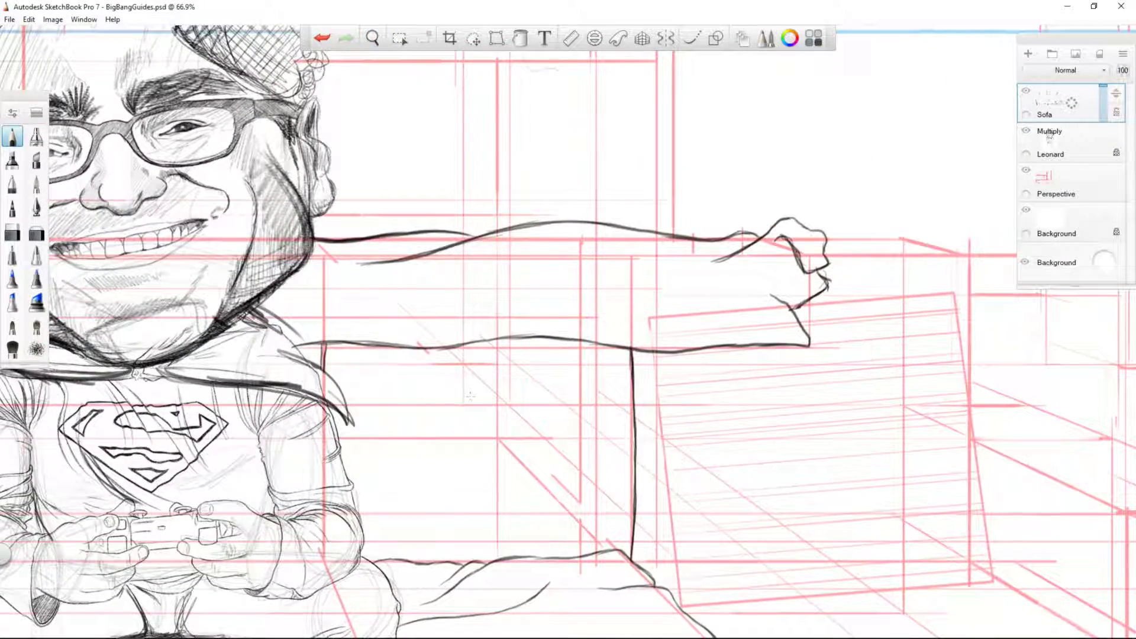
{"action": "left_click_drag", "start_coordinate": [635, 350], "coordinate": [637, 474]}
- Ink the back cushion's right vertical edge near the end of the arm
{"action": "mouse_move", "coordinate": [546, 396]}
{"action": "left_mouse_down"}
{"action": "mouse_move", "coordinate": [598, 353]}
{"action": "mouse_move", "coordinate": [442, 264]}
{"action": "mouse_move", "coordinate": [410, 223]}
{"action": "mouse_move", "coordinate": [521, 230]}
{"action": "mouse_move", "coordinate": [456, 312]}
{"action": "mouse_move", "coordinate": [439, 473]}
{"action": "mouse_move", "coordinate": [478, 265]}
{"action": "mouse_move", "coordinate": [801, 322]}
{"action": "mouse_move", "coordinate": [668, 230]}
{"action": "mouse_move", "coordinate": [533, 236]}
{"action": "mouse_move", "coordinate": [534, 194]}
{"action": "left_mouse_up"}
{"action": "left_click_drag", "start_coordinate": [527, 156], "coordinate": [510, 414]}
{"action": "scroll", "coordinate": [430, 269], "scroll_direction": "down", "scroll_amount": 5}
{"action": "scroll", "coordinate": [431, 269], "scroll_direction": "down", "scroll_amount": 4}
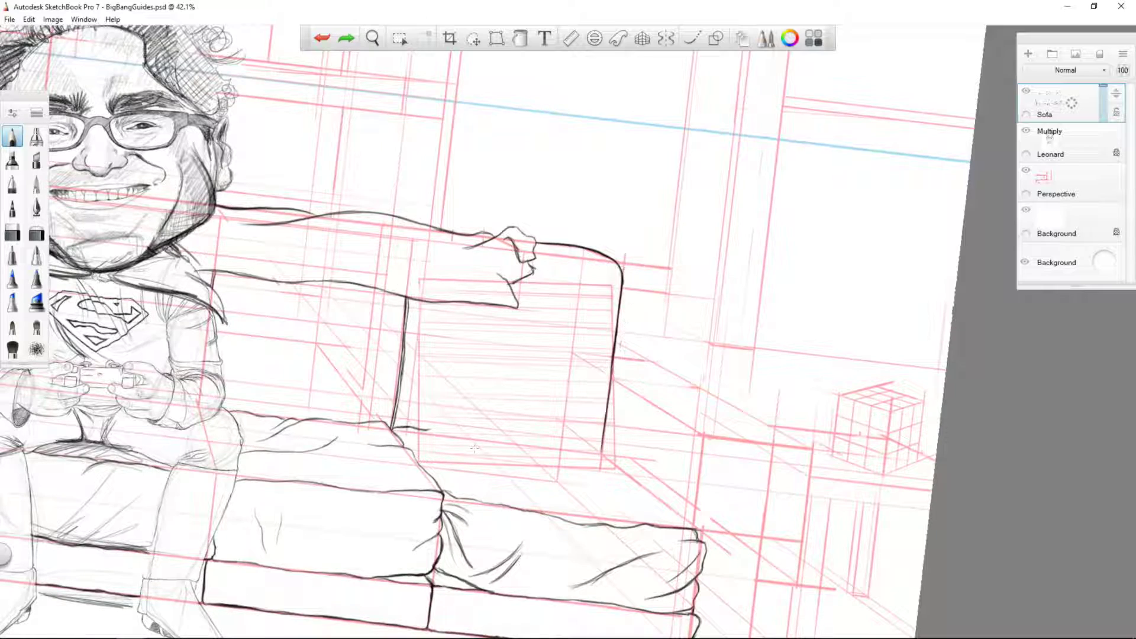
{"action": "scroll", "coordinate": [463, 269], "scroll_direction": "down", "scroll_amount": 2}
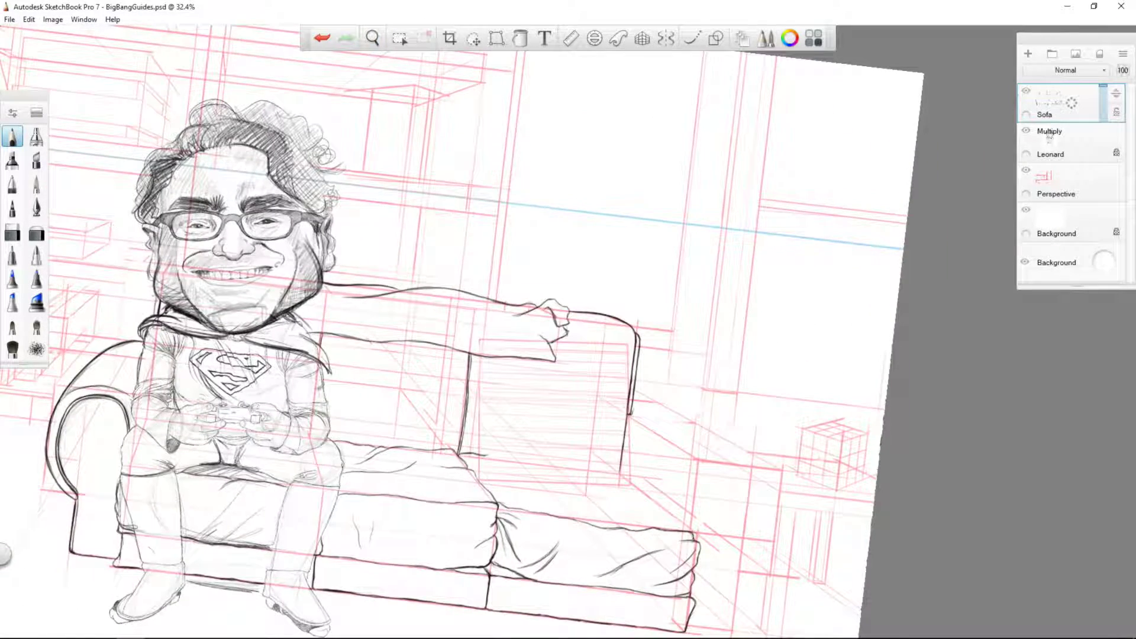
{"action": "scroll", "coordinate": [510, 337], "scroll_direction": "up", "scroll_amount": 6}
- Outline and refine the fist at the end of the outstretched arm
{"action": "left_click_drag", "start_coordinate": [510, 337], "coordinate": [533, 355]}
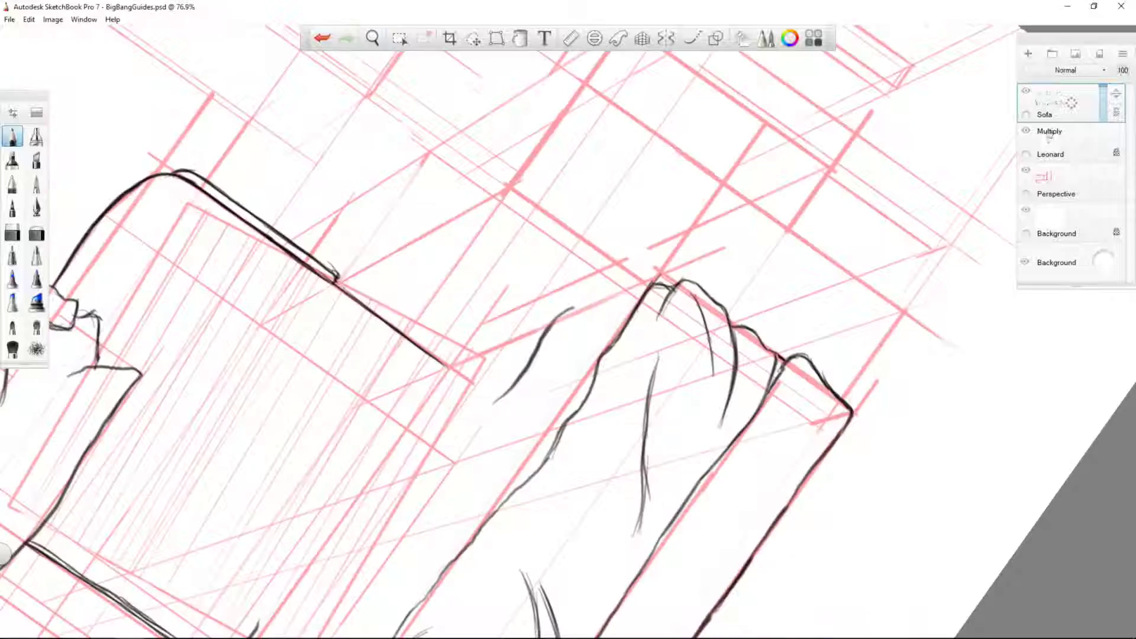
{"action": "left_click_drag", "start_coordinate": [580, 305], "coordinate": [385, 486]}
{"action": "left_click_drag", "start_coordinate": [407, 431], "coordinate": [341, 531]}
{"action": "mouse_move", "coordinate": [522, 383]}
{"action": "left_mouse_down"}
{"action": "mouse_move", "coordinate": [468, 440]}
{"action": "mouse_move", "coordinate": [383, 491]}
{"action": "left_mouse_up"}
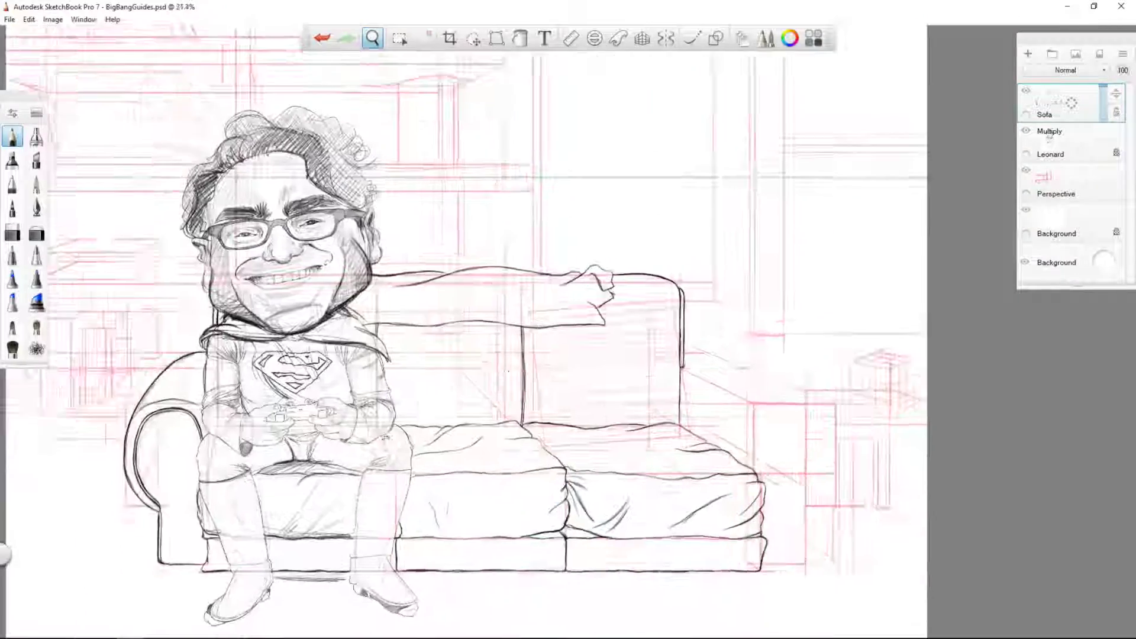
{"action": "left_click", "coordinate": [1026, 170]}
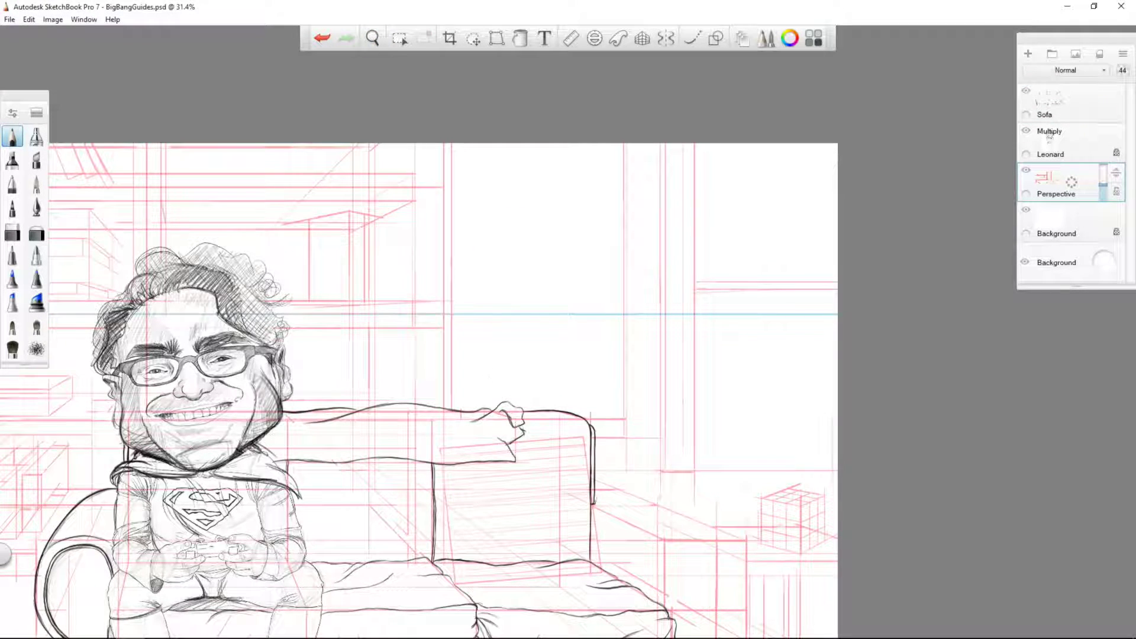
- Draw a rectangle for the note card and add a new layer named Note
{"action": "left_click", "coordinate": [715, 38]}
{"action": "left_click_drag", "start_coordinate": [490, 204], "coordinate": [578, 272]}
{"action": "scroll", "coordinate": [533, 226], "scroll_direction": "up", "scroll_amount": 5}
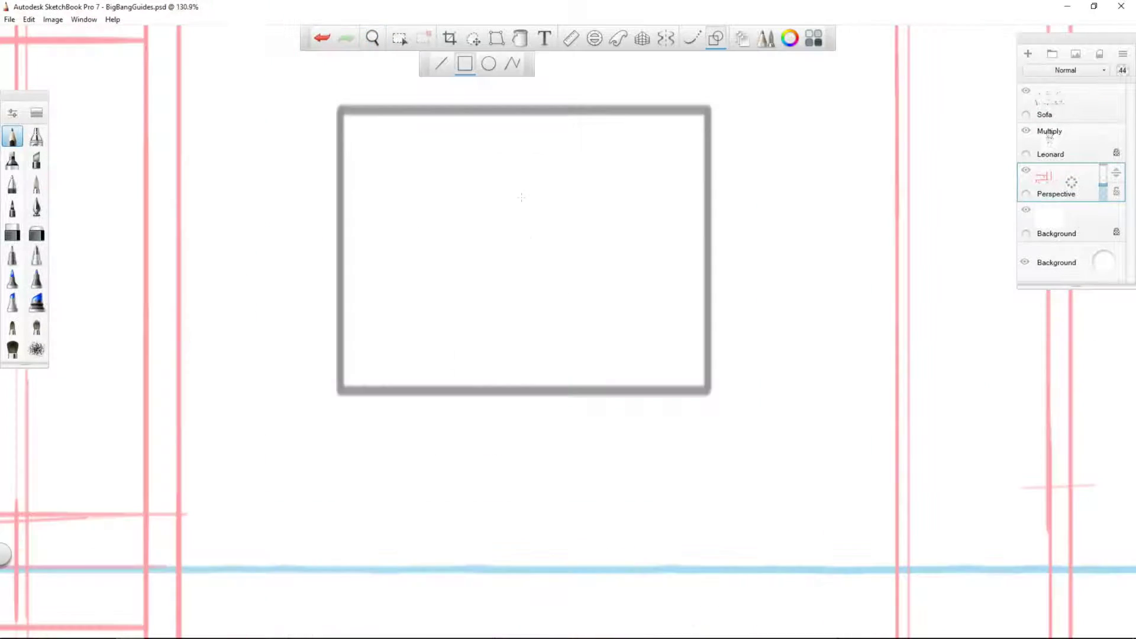
{"action": "key", "text": "ctrl+shift+n"}
{"action": "type", "text": "Note"}
{"action": "key", "text": "Return"}
- Hand-letter 'Sheldon's Spot' on the note
{"action": "mouse_move", "coordinate": [422, 145]}
{"action": "left_mouse_down"}
{"action": "mouse_move", "coordinate": [386, 207]}
{"action": "mouse_move", "coordinate": [476, 199]}
{"action": "left_mouse_up"}
{"action": "left_click_drag", "start_coordinate": [489, 181], "coordinate": [515, 195]}
{"action": "left_click_drag", "start_coordinate": [540, 146], "coordinate": [544, 202]}
{"action": "left_click_drag", "start_coordinate": [680, 168], "coordinate": [657, 201]}
{"action": "mouse_move", "coordinate": [482, 242]}
{"action": "left_mouse_down"}
{"action": "mouse_move", "coordinate": [409, 293]}
{"action": "mouse_move", "coordinate": [559, 278]}
{"action": "left_mouse_up"}
{"action": "mouse_move", "coordinate": [571, 237]}
{"action": "left_mouse_down"}
{"action": "mouse_move", "coordinate": [592, 284]}
{"action": "mouse_move", "coordinate": [610, 225]}
{"action": "left_mouse_up"}
- Trace the note card's frame edges around the lettering
{"action": "key", "text": "ctrl+t"}
{"action": "mouse_move", "coordinate": [341, 116]}
{"action": "left_mouse_down"}
{"action": "mouse_move", "coordinate": [704, 108]}
{"action": "mouse_move", "coordinate": [342, 292]}
{"action": "mouse_move", "coordinate": [341, 388]}
{"action": "left_mouse_up"}
{"action": "left_click_drag", "start_coordinate": [703, 107], "coordinate": [696, 325]}
{"action": "left_click_drag", "start_coordinate": [703, 388], "coordinate": [465, 395]}
{"action": "key", "text": "ctrl+z"}
{"action": "left_click_drag", "start_coordinate": [340, 393], "coordinate": [701, 387]}
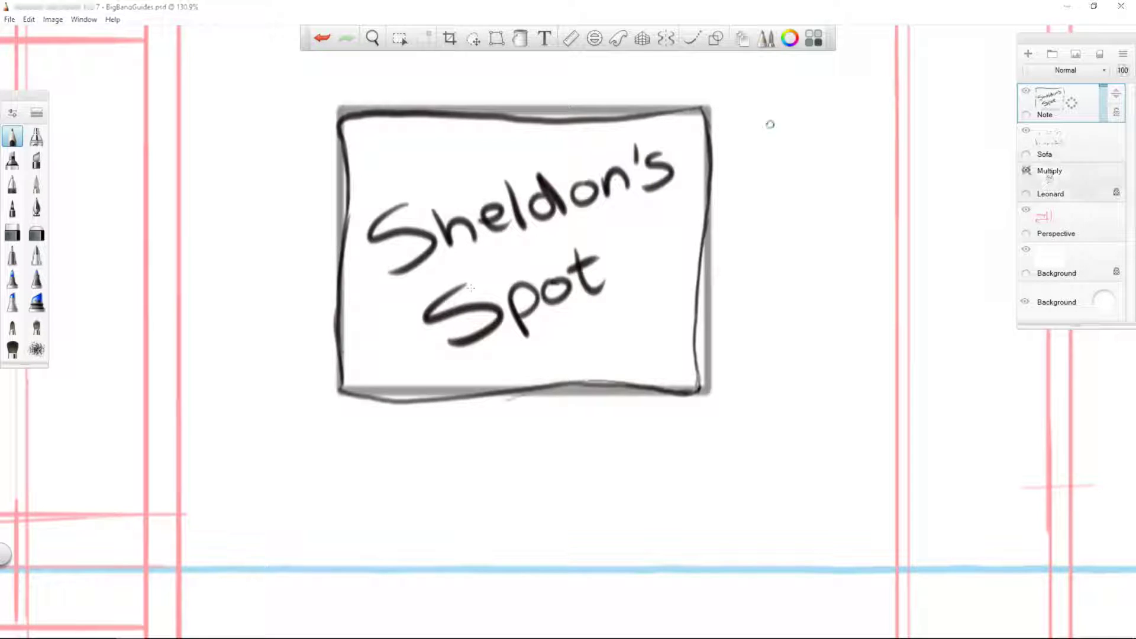
- Move and tilt the Note layer's sign onto the sofa's right back cushion
{"action": "left_click", "coordinate": [1057, 228]}
{"action": "key", "text": "Home"}
{"action": "left_click", "coordinate": [1045, 103]}
{"action": "key", "text": "ctrl+t"}
{"action": "left_click_drag", "start_coordinate": [710, 148], "coordinate": [707, 367]}
- Hide the perspective guides and draw tape on the sign's left and right corners
{"action": "left_click", "coordinate": [1026, 209]}
{"action": "scroll", "coordinate": [742, 286], "scroll_direction": "up", "scroll_amount": 4}
{"action": "left_click_drag", "start_coordinate": [572, 405], "coordinate": [559, 470]}
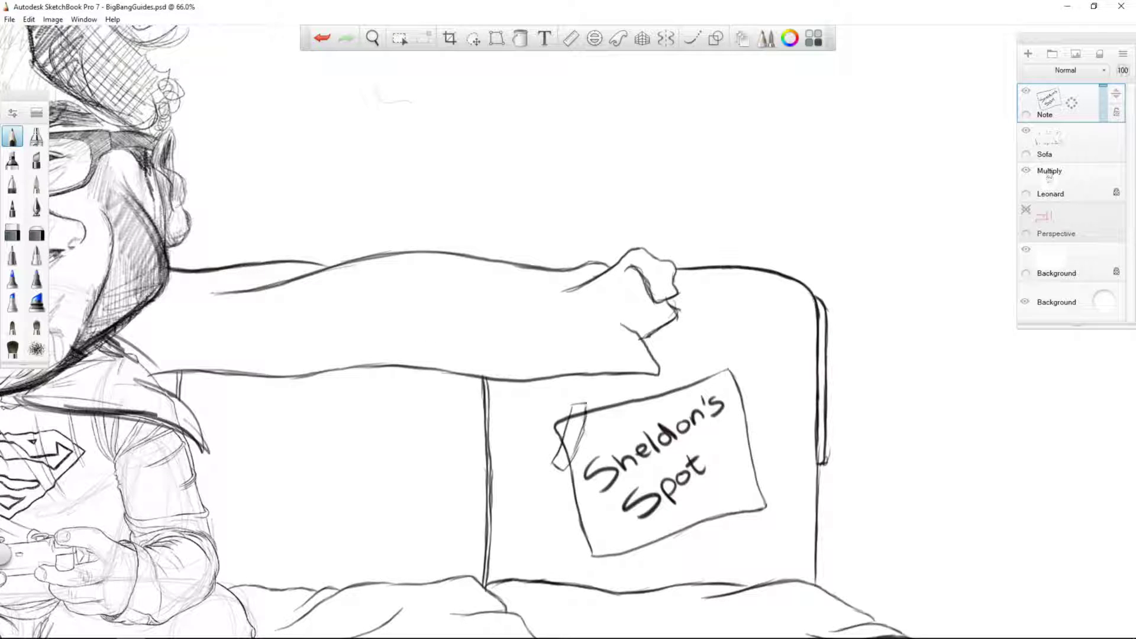
{"action": "left_click_drag", "start_coordinate": [705, 368], "coordinate": [750, 389]}
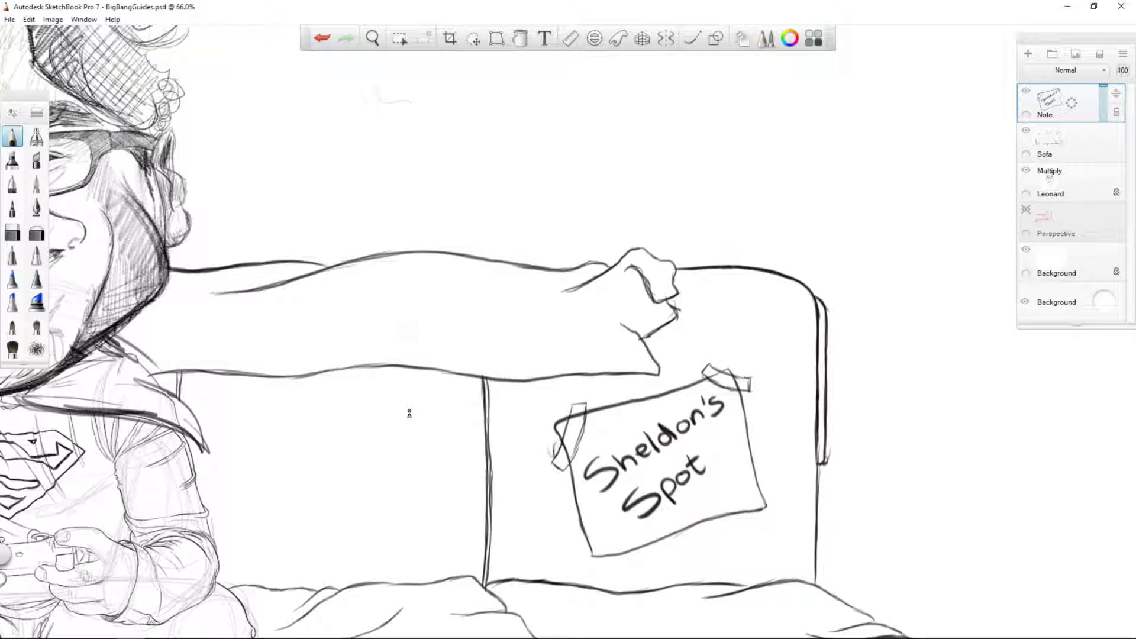
{"action": "scroll", "coordinate": [409, 412], "scroll_direction": "down", "scroll_amount": 4}
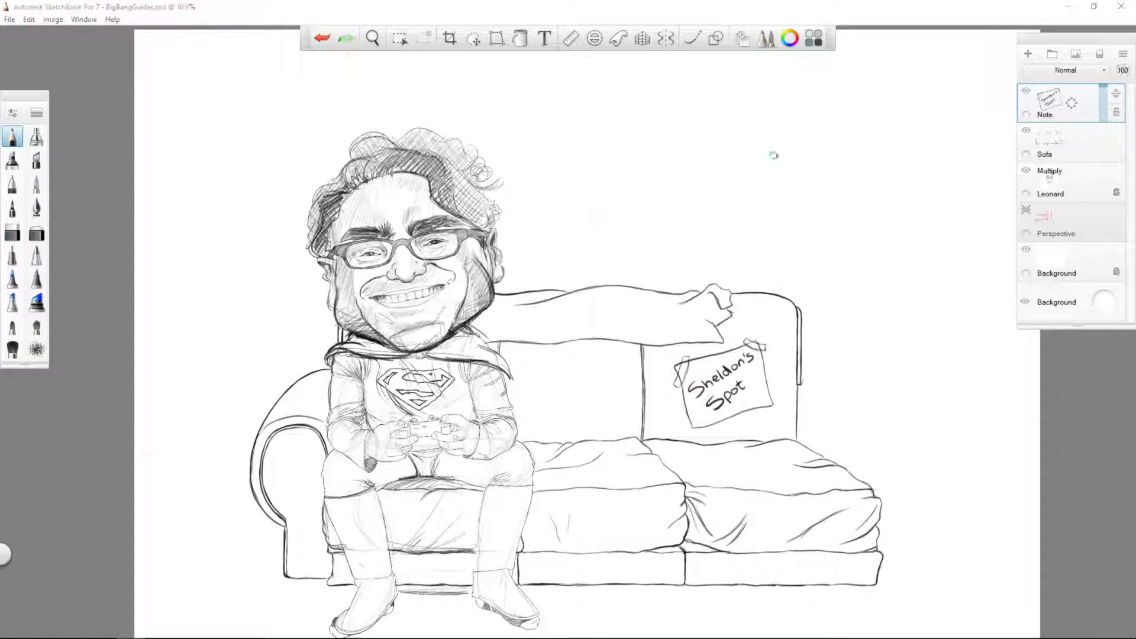
- Sketch the right armrest's curved outline on the Sofa layer with the guides shown
{"action": "left_click", "coordinate": [1026, 209]}
{"action": "left_click", "coordinate": [1044, 145]}
{"action": "left_click", "coordinate": [1057, 224]}
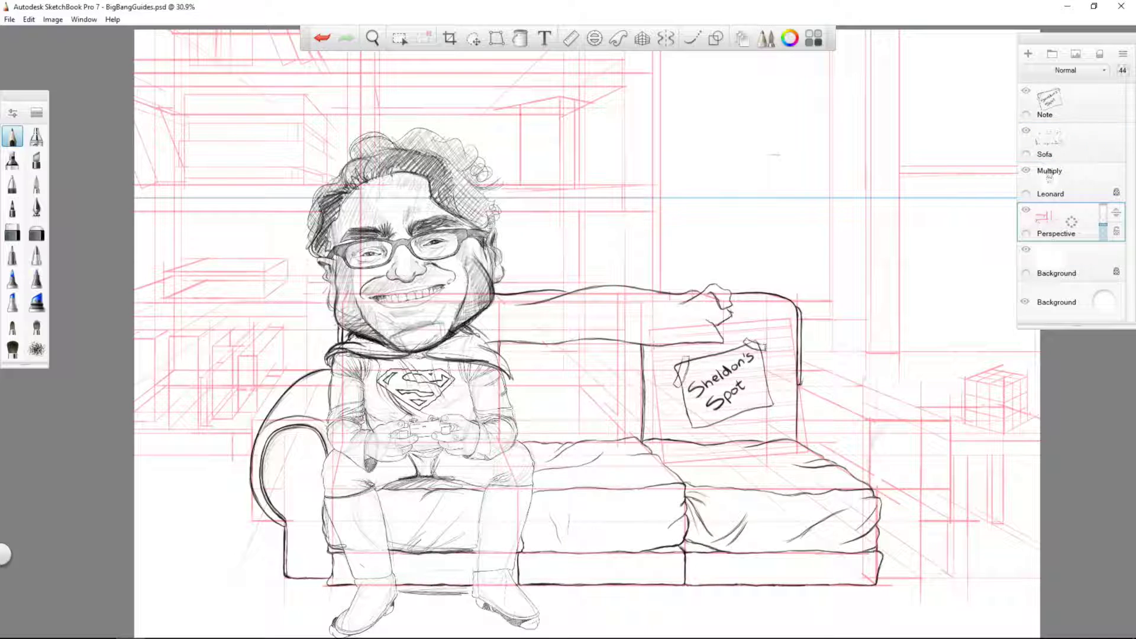
{"action": "left_click_drag", "start_coordinate": [935, 420], "coordinate": [954, 473]}
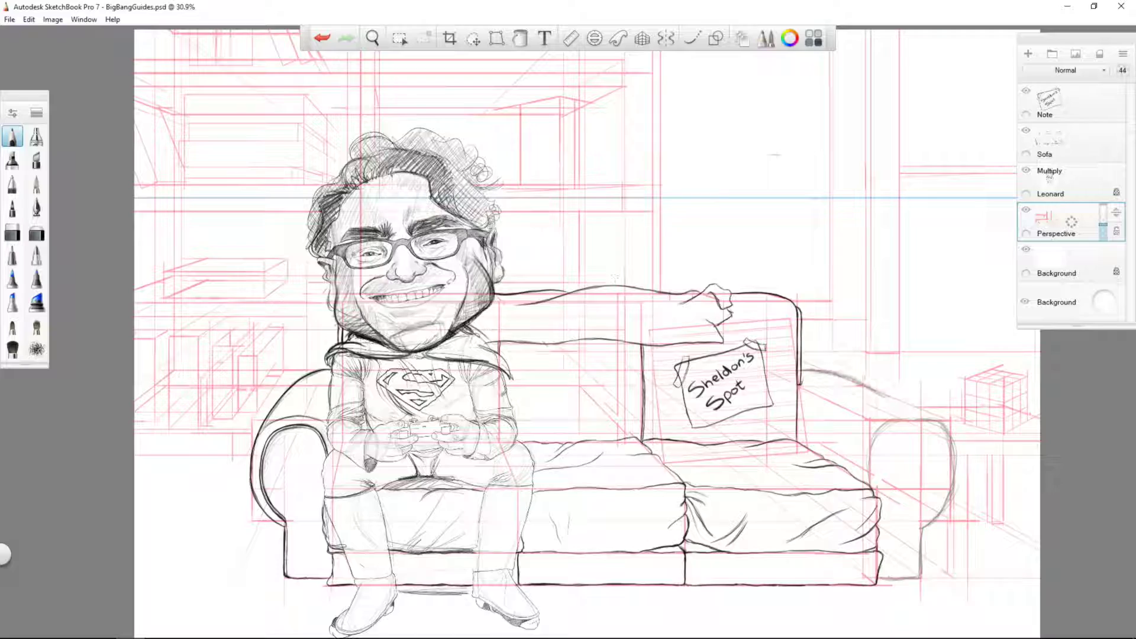
{"action": "left_click_drag", "start_coordinate": [923, 450], "coordinate": [858, 384]}
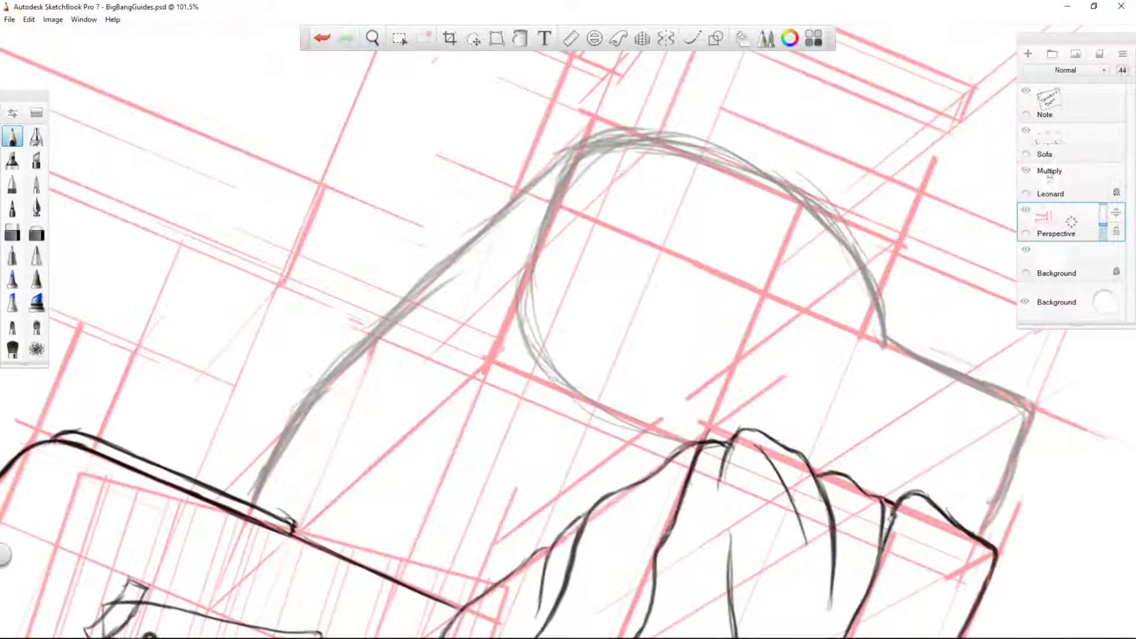
{"action": "key", "text": "f"}
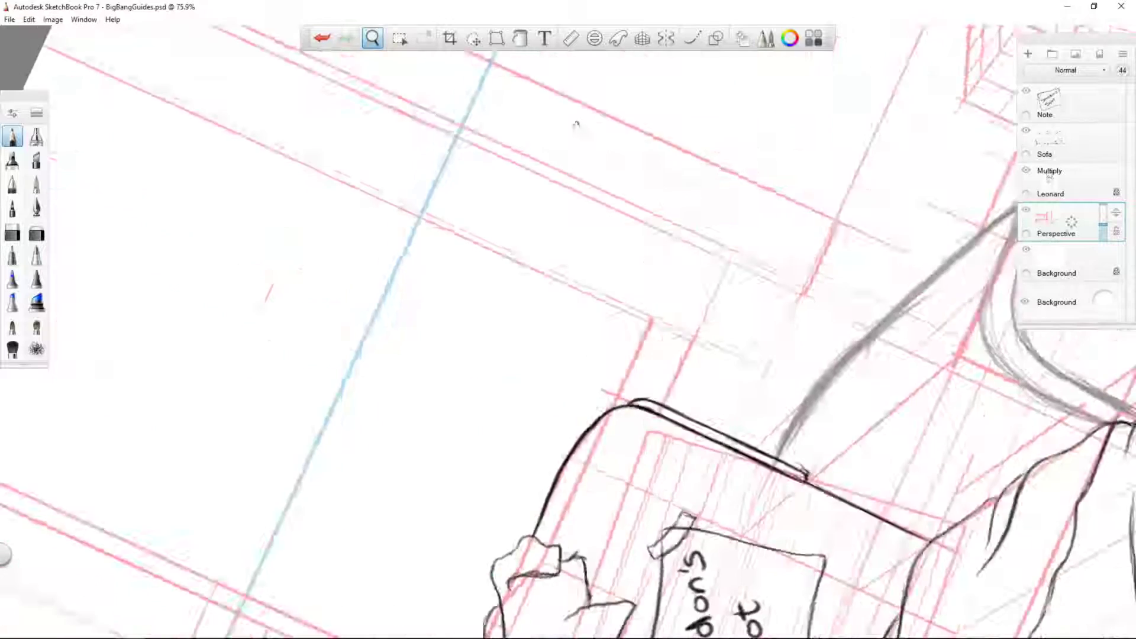
{"action": "left_click_drag", "start_coordinate": [568, 319], "coordinate": [595, 355]}
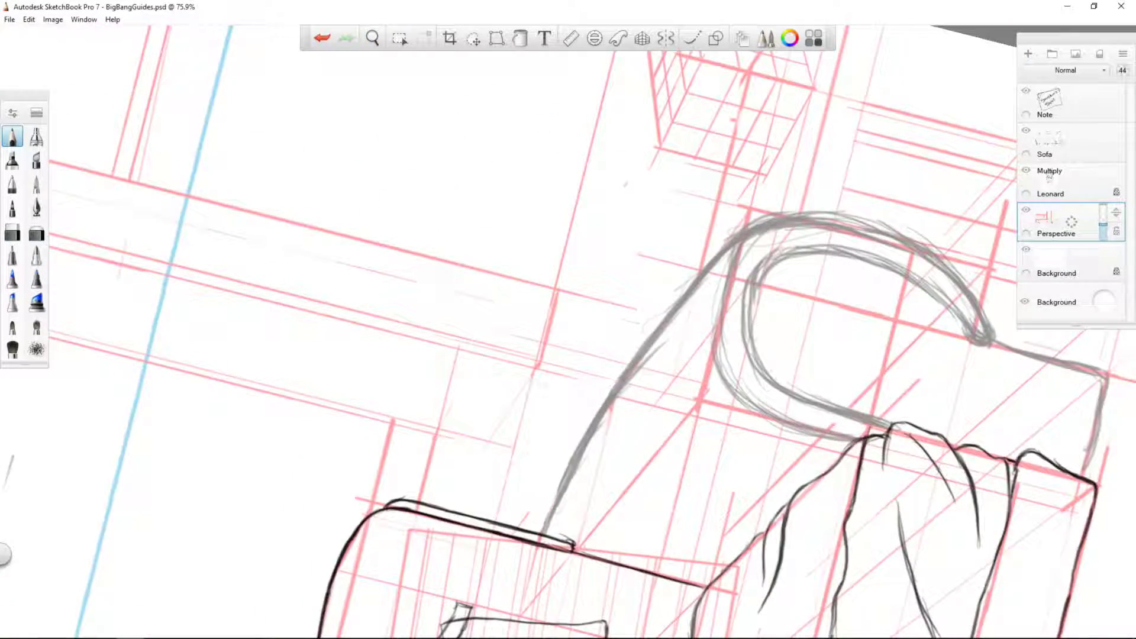
{"action": "key", "text": "f"}
{"action": "key", "text": "f"}
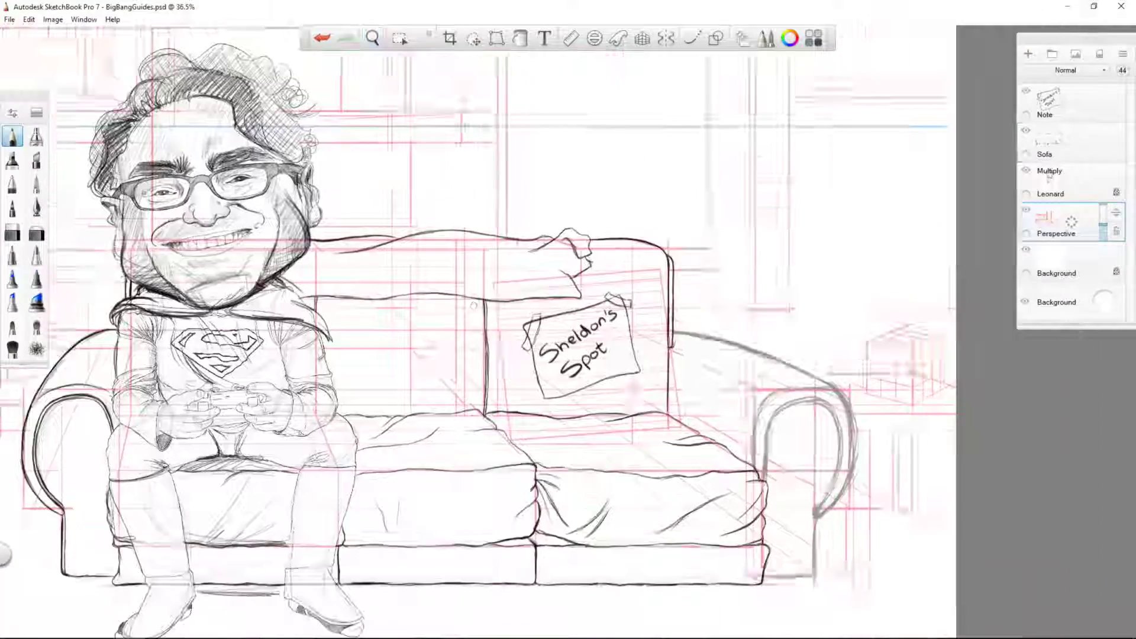
- Ink bold strokes along the right arm's inner curve and outer edge
{"action": "left_click_drag", "start_coordinate": [906, 436], "coordinate": [466, 229]}
{"action": "left_click_drag", "start_coordinate": [625, 305], "coordinate": [530, 494]}
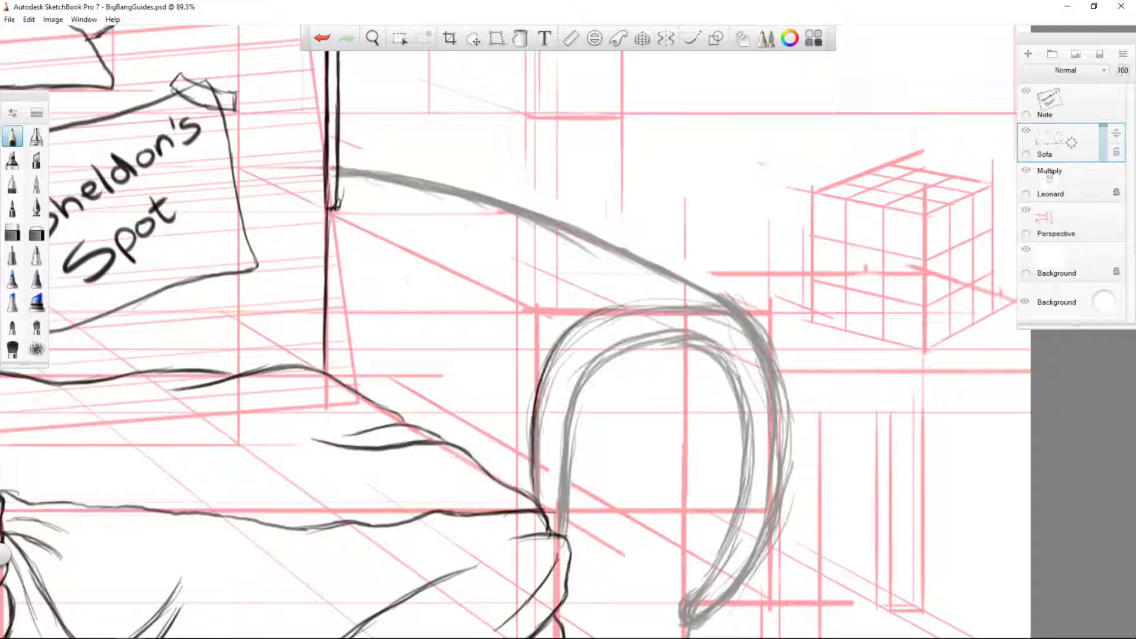
{"action": "left_click_drag", "start_coordinate": [662, 304], "coordinate": [539, 380]}
{"action": "mouse_move", "coordinate": [701, 302]}
{"action": "left_mouse_down"}
{"action": "mouse_move", "coordinate": [558, 345]}
{"action": "mouse_move", "coordinate": [568, 293]}
{"action": "left_mouse_up"}
{"action": "mouse_move", "coordinate": [451, 586]}
{"action": "left_mouse_down"}
{"action": "mouse_move", "coordinate": [456, 414]}
{"action": "mouse_move", "coordinate": [503, 177]}
{"action": "mouse_move", "coordinate": [592, 116]}
{"action": "mouse_move", "coordinate": [657, 102]}
{"action": "left_mouse_up"}
{"action": "left_click_drag", "start_coordinate": [568, 333], "coordinate": [591, 296]}
{"action": "mouse_move", "coordinate": [730, 279]}
{"action": "left_mouse_down"}
{"action": "mouse_move", "coordinate": [699, 352]}
{"action": "mouse_move", "coordinate": [615, 444]}
{"action": "left_mouse_up"}
{"action": "mouse_move", "coordinate": [675, 394]}
{"action": "left_mouse_down"}
{"action": "mouse_move", "coordinate": [586, 444]}
{"action": "mouse_move", "coordinate": [598, 435]}
{"action": "left_mouse_up"}
- Refit and turn the view, then make the perspective guides visible again
{"action": "key", "text": "f"}
{"action": "scroll", "coordinate": [734, 414], "scroll_direction": "up", "scroll_amount": 3}
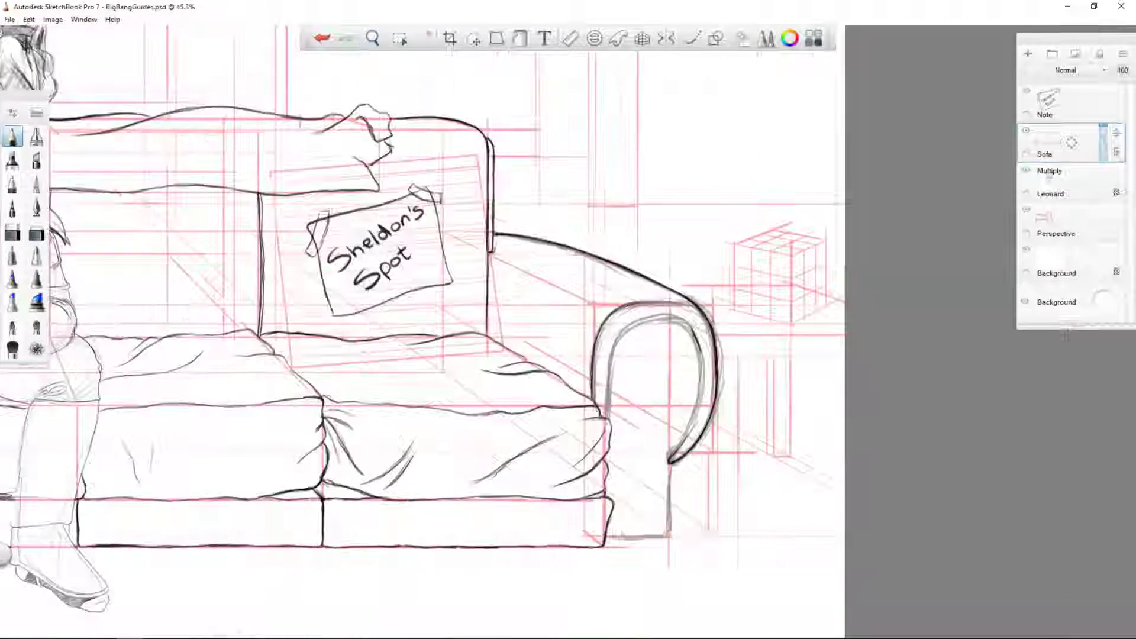
{"action": "left_click_drag", "start_coordinate": [568, 333], "coordinate": [555, 265]}
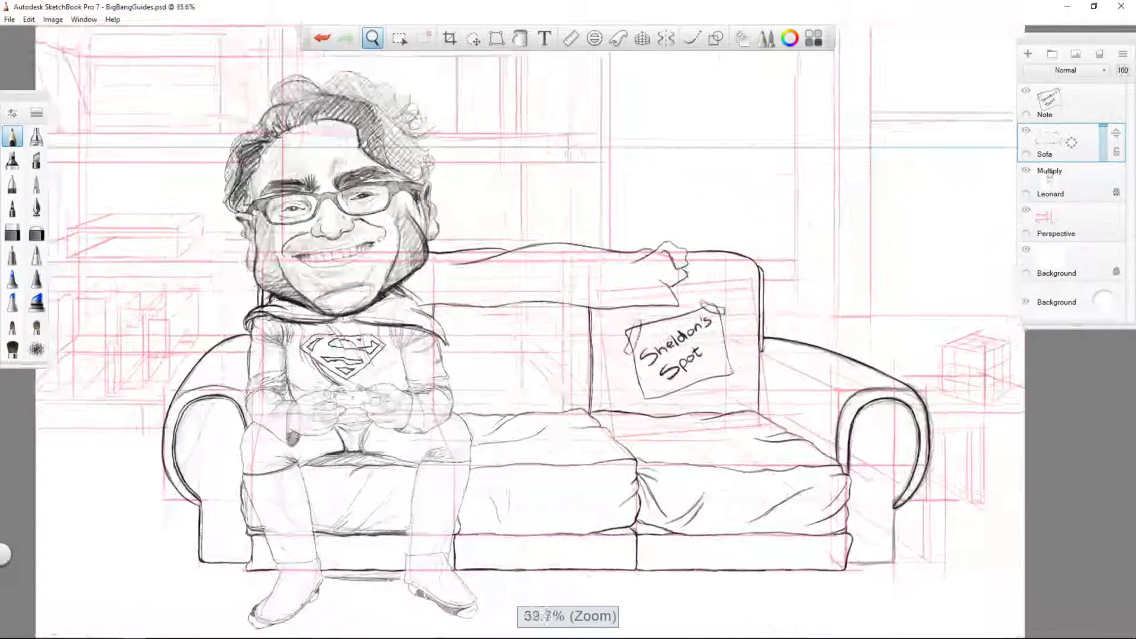
{"action": "left_click_drag", "start_coordinate": [742, 253], "coordinate": [616, 355]}
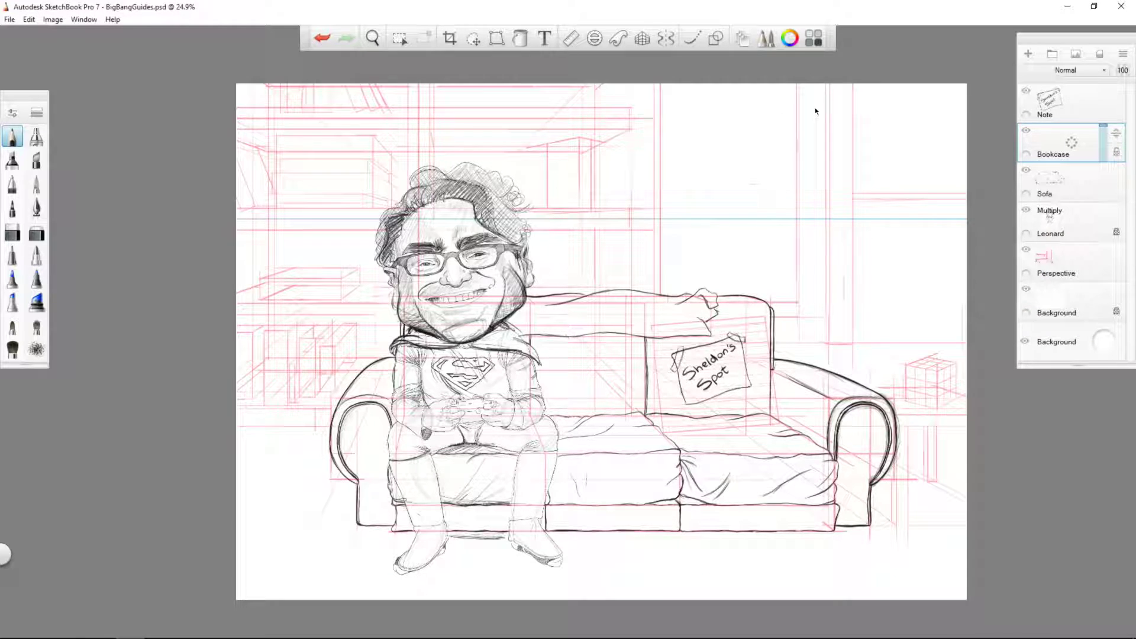
- Ink a bookcase upright behind the figure's head, extending it downward
{"action": "left_click_drag", "start_coordinate": [814, 108], "coordinate": [632, 272]}
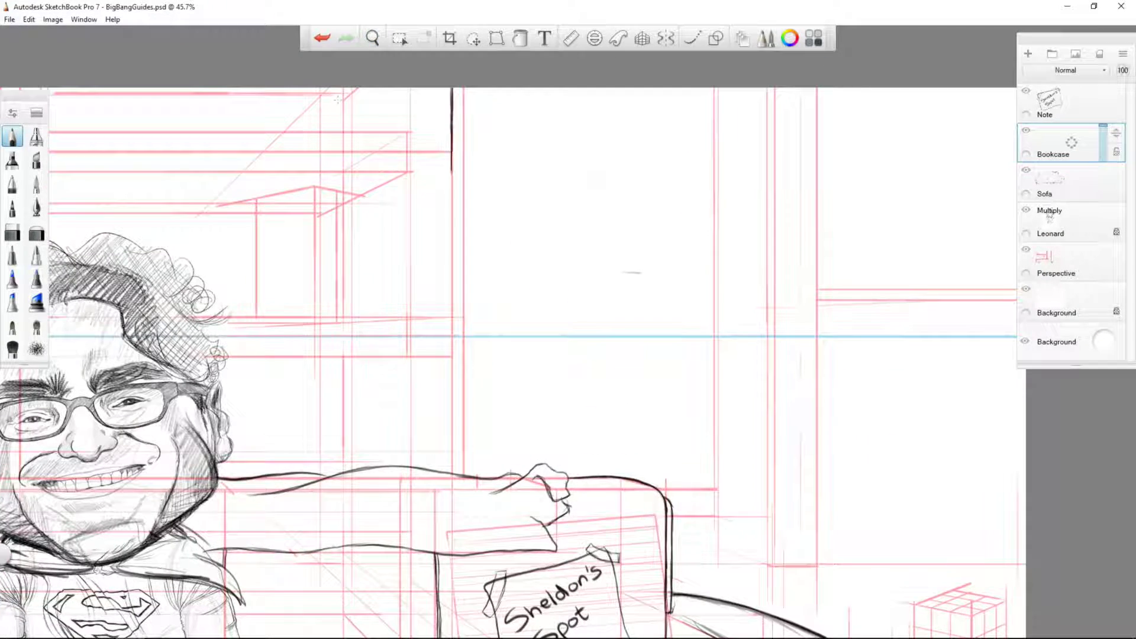
{"action": "left_click_drag", "start_coordinate": [452, 281], "coordinate": [451, 367]}
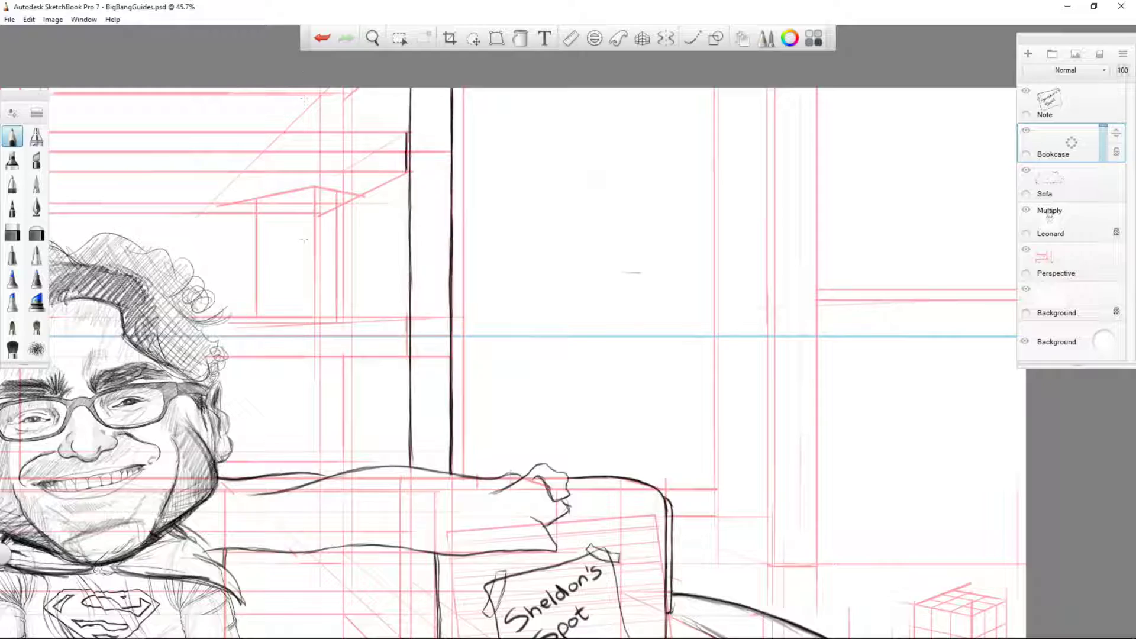
{"action": "key", "text": "ctrl+minus"}
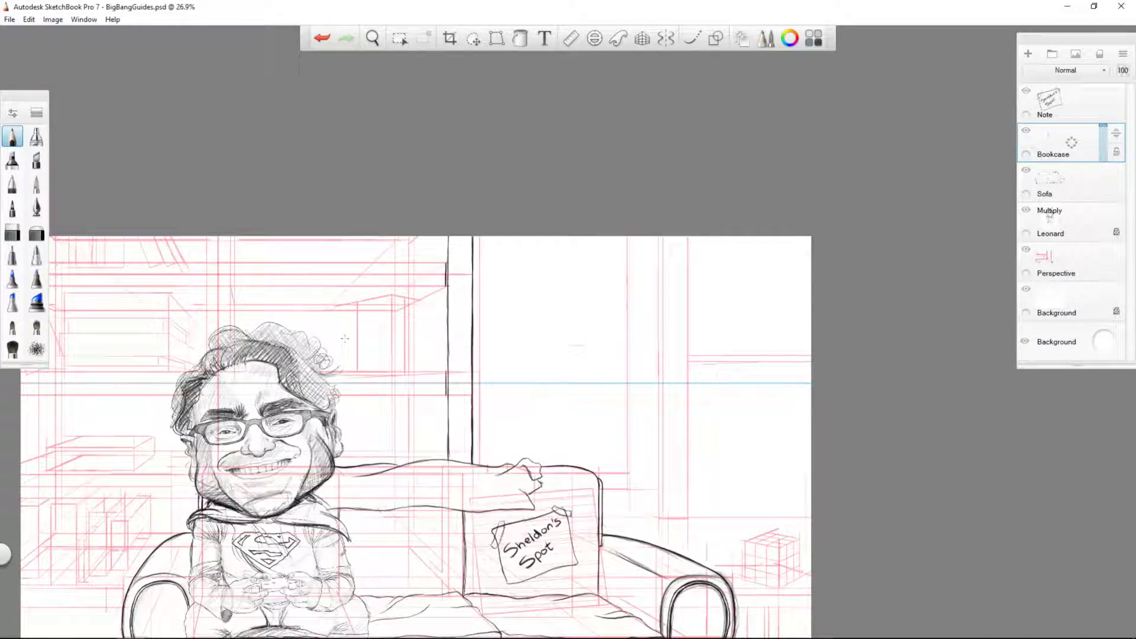
{"action": "left_click_drag", "start_coordinate": [345, 339], "coordinate": [320, 191]}
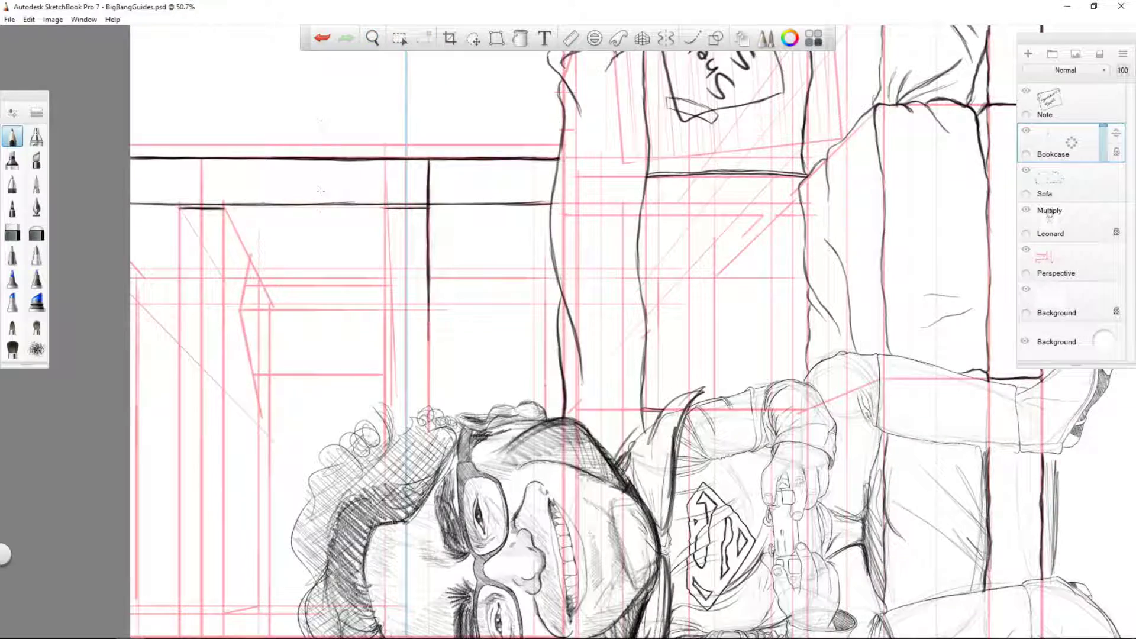
{"action": "left_click_drag", "start_coordinate": [325, 137], "coordinate": [320, 136]}
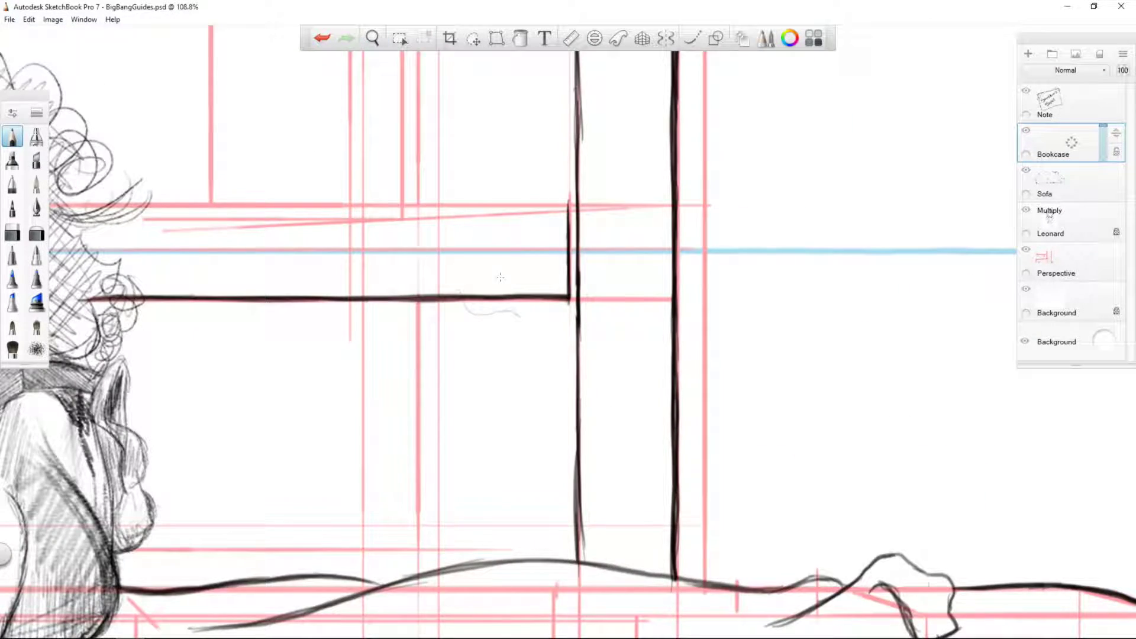
{"action": "left_click_drag", "start_coordinate": [500, 277], "coordinate": [364, 241]}
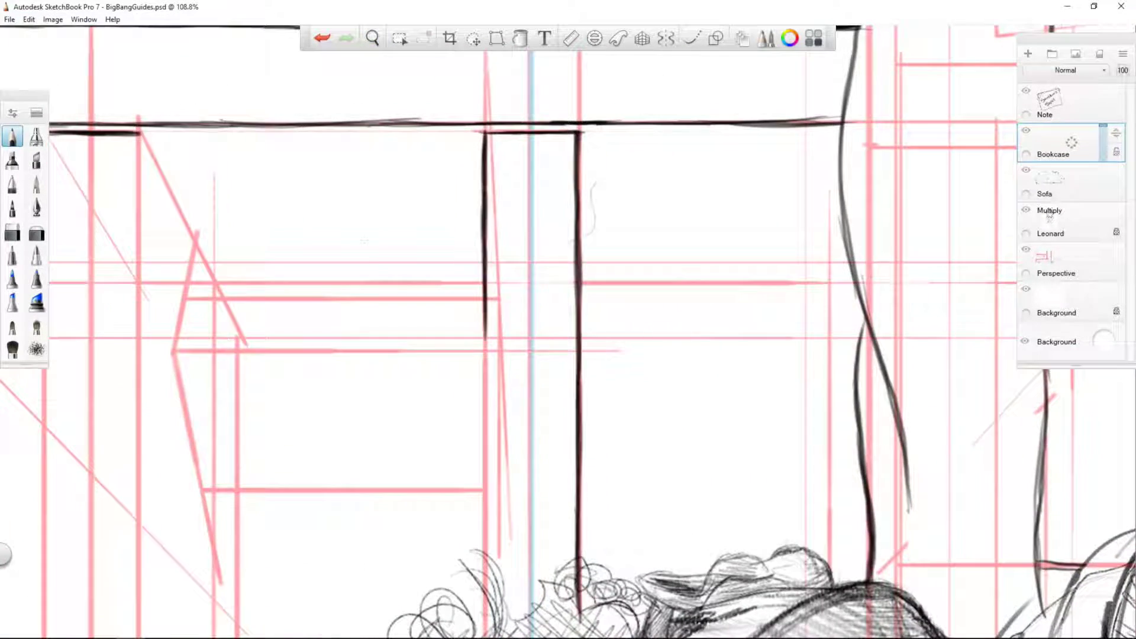
{"action": "mouse_move", "coordinate": [484, 312]}
{"action": "left_mouse_down"}
{"action": "mouse_move", "coordinate": [484, 513]}
{"action": "mouse_move", "coordinate": [442, 297]}
{"action": "left_mouse_up"}
{"action": "left_click_drag", "start_coordinate": [443, 322], "coordinate": [442, 458]}
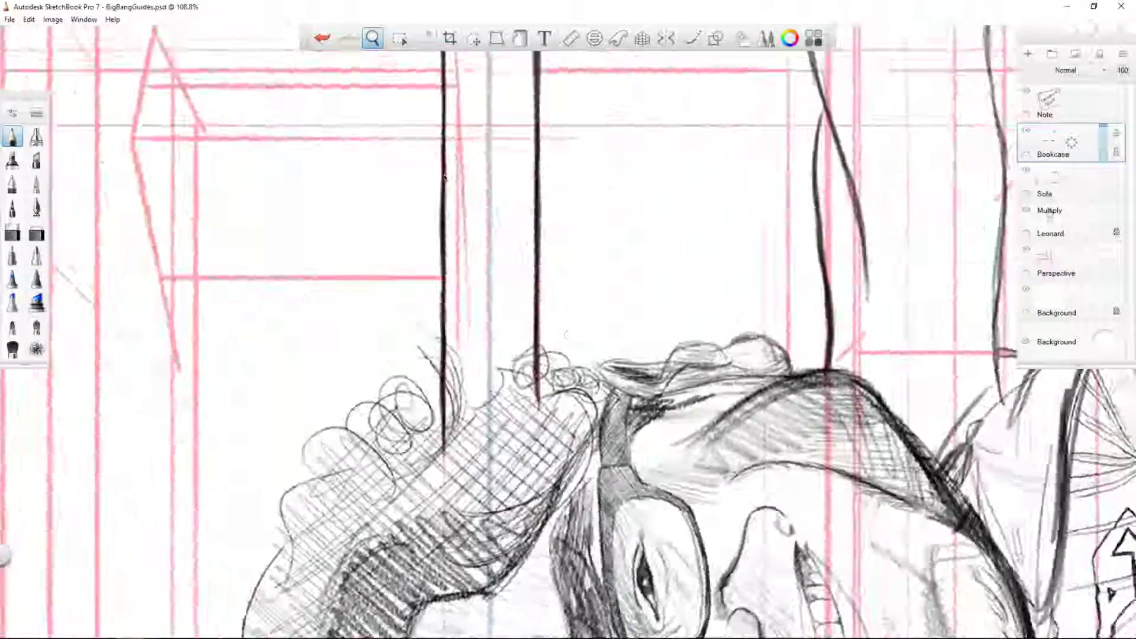
- Draw several more vertical bookcase uprights, carrying them down to the bottom
{"action": "left_click_drag", "start_coordinate": [445, 176], "coordinate": [741, 413]}
{"action": "left_click_drag", "start_coordinate": [387, 124], "coordinate": [387, 559]}
{"action": "left_click_drag", "start_coordinate": [266, 459], "coordinate": [287, 311]}
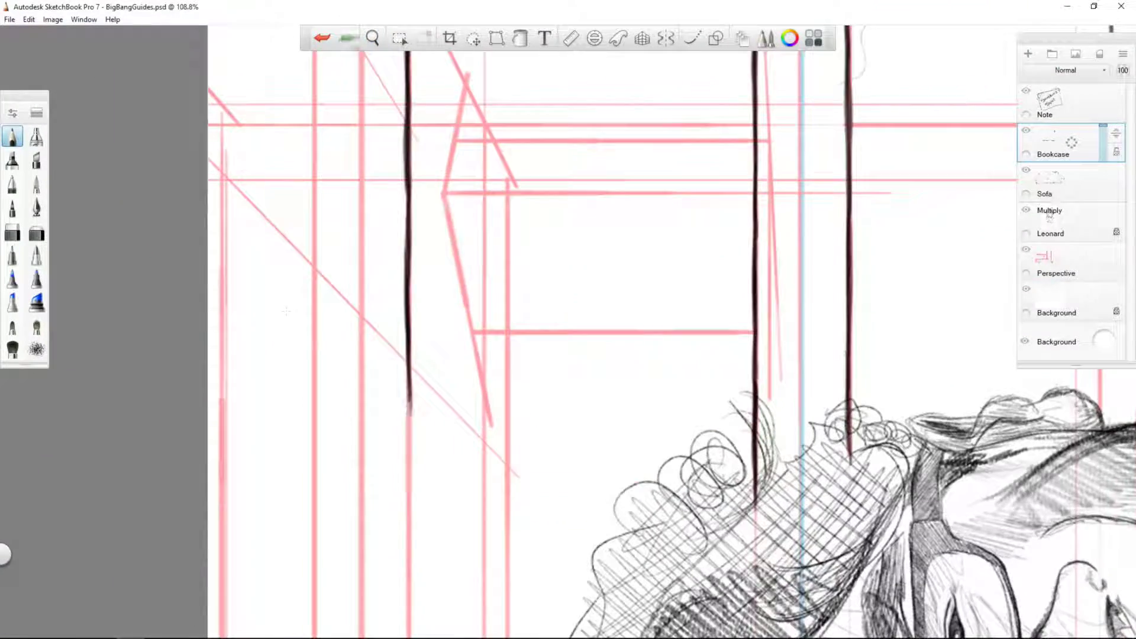
{"action": "mouse_move", "coordinate": [408, 391]}
{"action": "left_mouse_down"}
{"action": "mouse_move", "coordinate": [408, 614]}
{"action": "mouse_move", "coordinate": [355, 242]}
{"action": "left_mouse_up"}
{"action": "left_click_drag", "start_coordinate": [355, 242], "coordinate": [355, 452]}
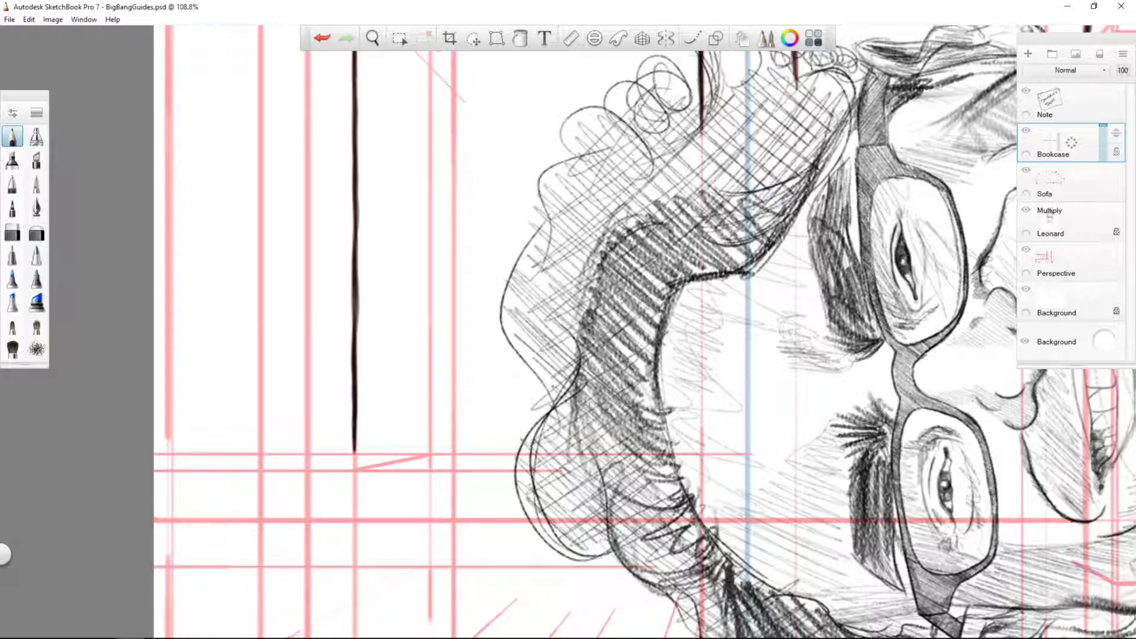
{"action": "left_click_drag", "start_coordinate": [260, 331], "coordinate": [260, 422]}
- Ink the shelf corner edge downward and tilt the view to align the shelves
{"action": "mouse_move", "coordinate": [192, 341]}
{"action": "left_mouse_down"}
{"action": "mouse_move", "coordinate": [436, 228]}
{"action": "mouse_move", "coordinate": [414, 349]}
{"action": "left_mouse_up"}
{"action": "left_click_drag", "start_coordinate": [392, 166], "coordinate": [382, 284]}
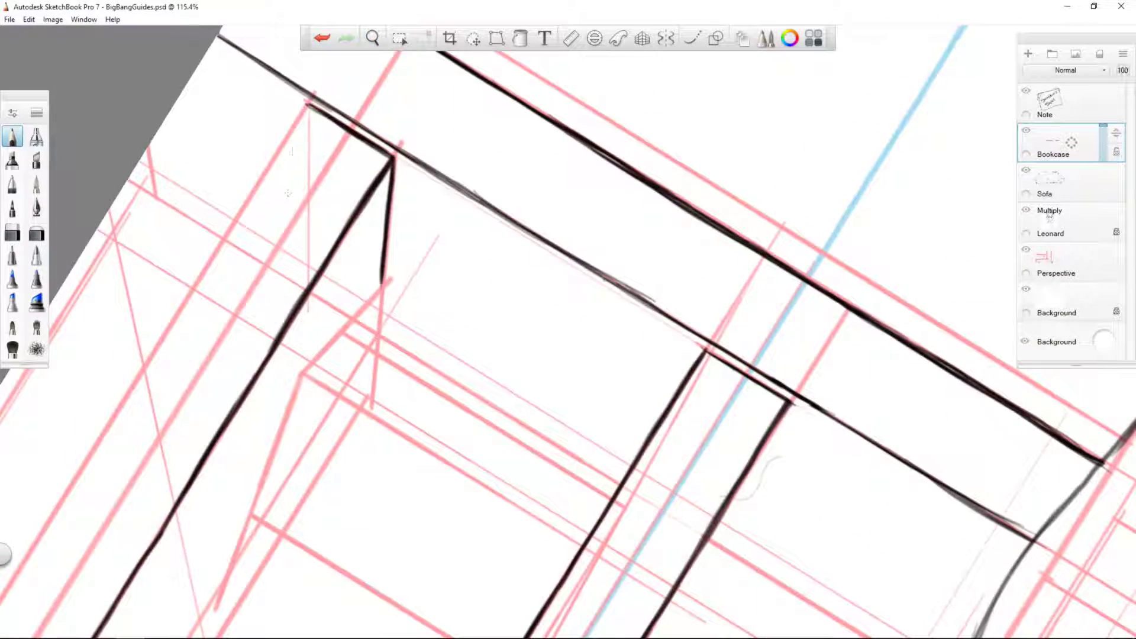
{"action": "key", "text": "Home"}
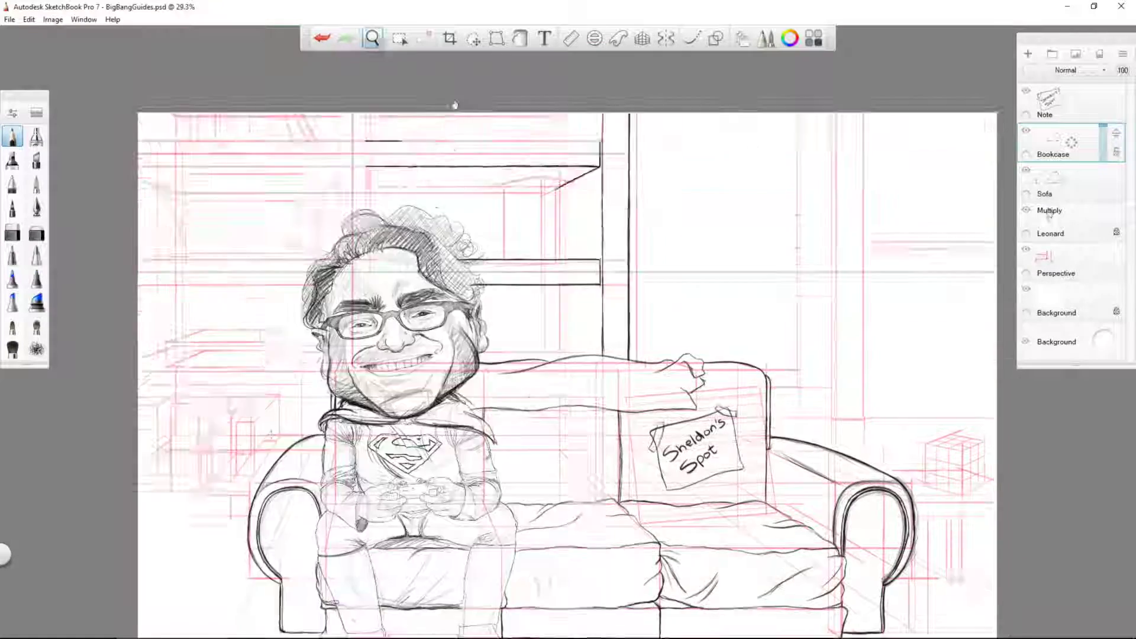
{"action": "scroll", "coordinate": [278, 237], "scroll_direction": "up", "scroll_amount": 5}
{"action": "left_click_drag", "start_coordinate": [348, 426], "coordinate": [273, 208]}
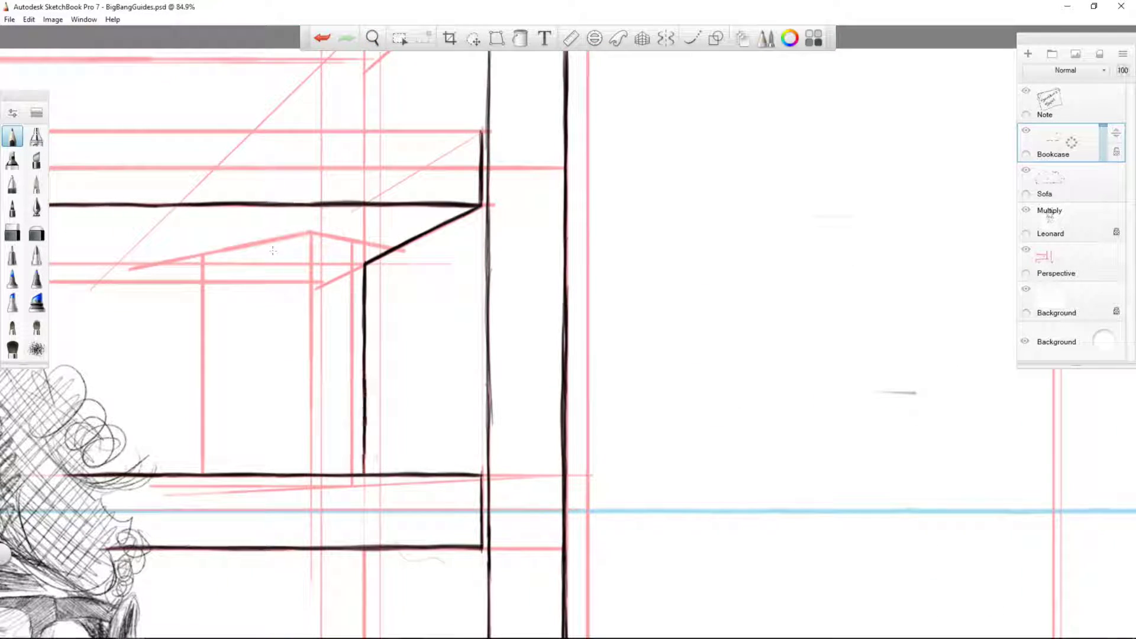
{"action": "key", "text": "space"}
{"action": "mouse_move", "coordinate": [414, 340]}
{"action": "left_mouse_down"}
{"action": "mouse_move", "coordinate": [408, 366]}
{"action": "mouse_move", "coordinate": [413, 354]}
{"action": "left_mouse_up"}
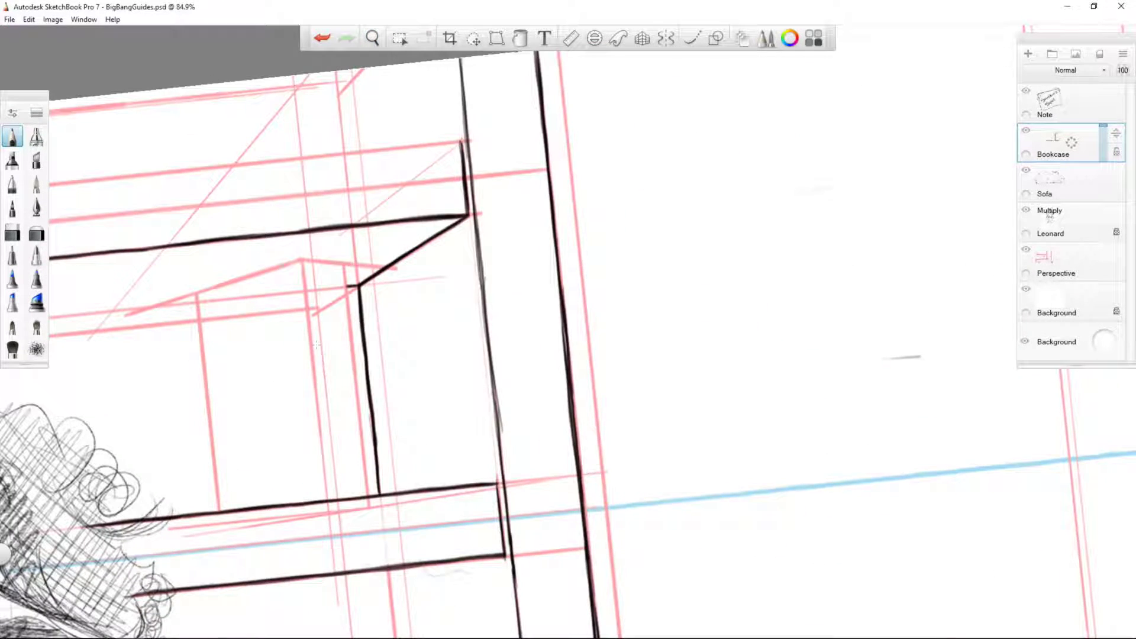
- On the Perspective layer, rough-sketch a box on the shelf: front, right edge and inner corner
{"action": "left_click", "coordinate": [223, 265]}
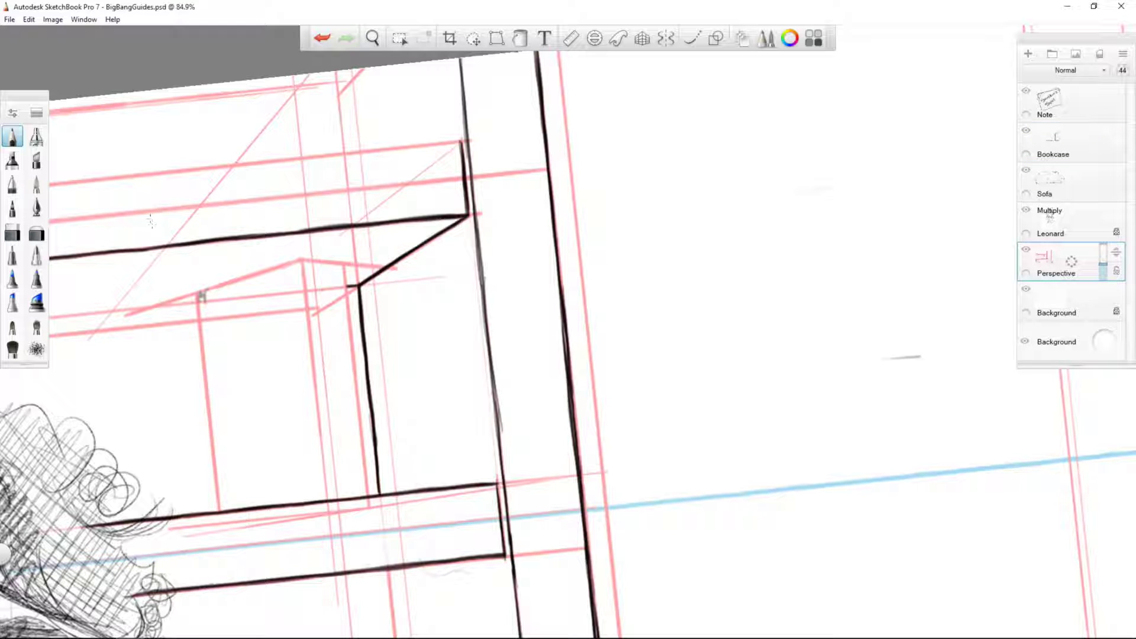
{"action": "mouse_move", "coordinate": [200, 299]}
{"action": "left_mouse_down"}
{"action": "mouse_move", "coordinate": [218, 509]}
{"action": "mouse_move", "coordinate": [308, 254]}
{"action": "mouse_move", "coordinate": [323, 340]}
{"action": "left_mouse_up"}
{"action": "scroll", "coordinate": [612, 404], "scroll_direction": "down", "scroll_amount": 5}
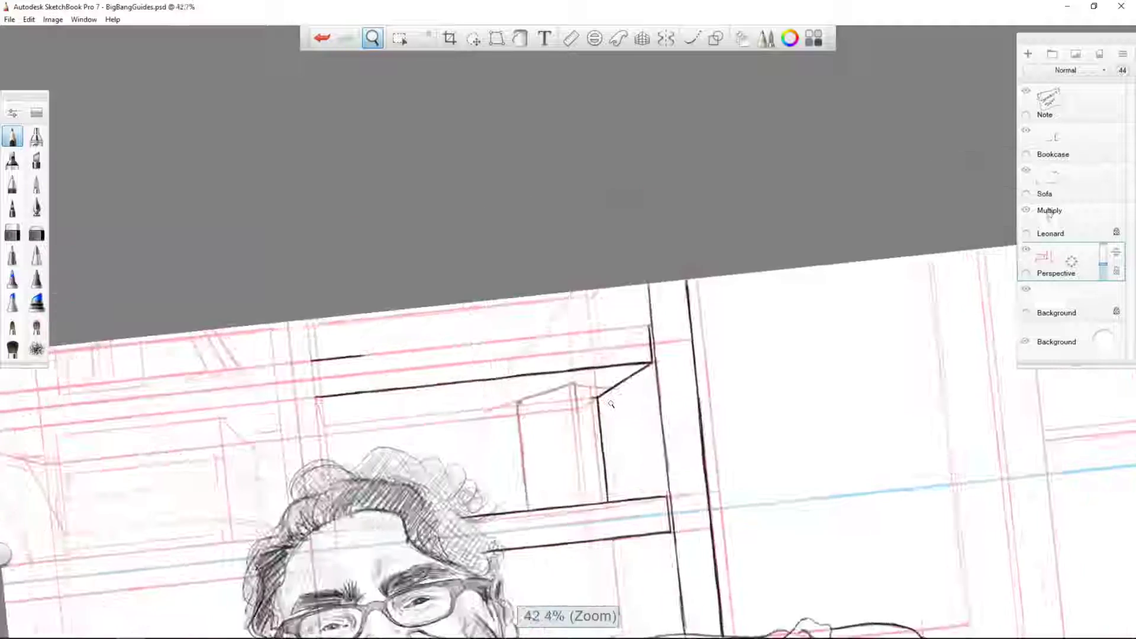
{"action": "scroll", "coordinate": [611, 405], "scroll_direction": "up", "scroll_amount": 5}
{"action": "left_click_drag", "start_coordinate": [201, 210], "coordinate": [231, 491]}
{"action": "left_click_drag", "start_coordinate": [107, 119], "coordinate": [308, 201]}
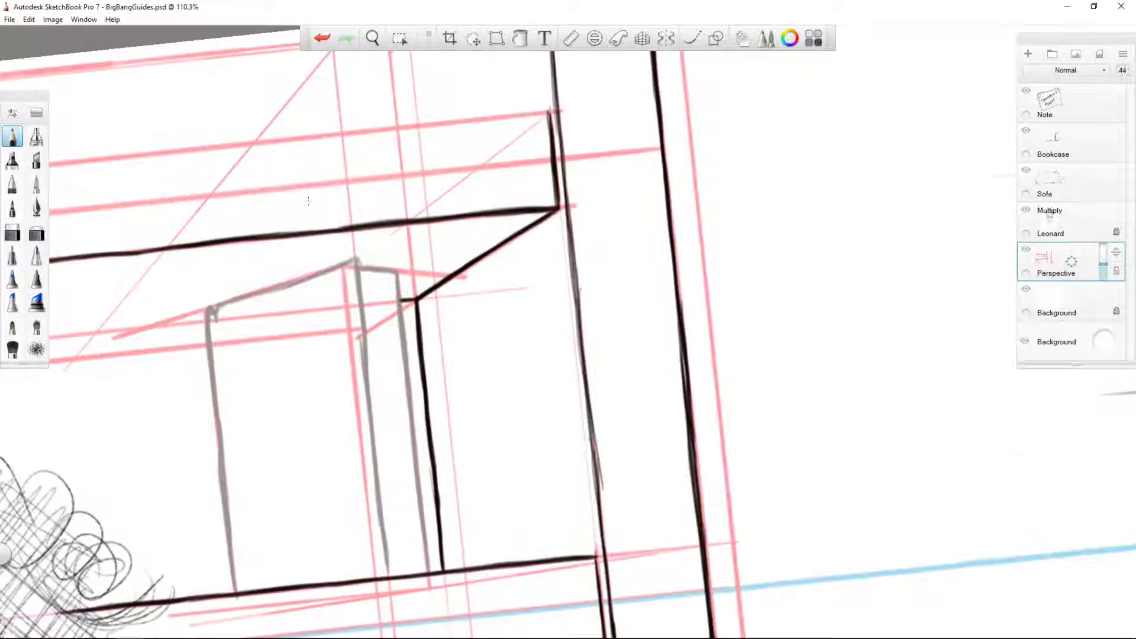
{"action": "scroll", "coordinate": [543, 353], "scroll_direction": "down", "scroll_amount": 4}
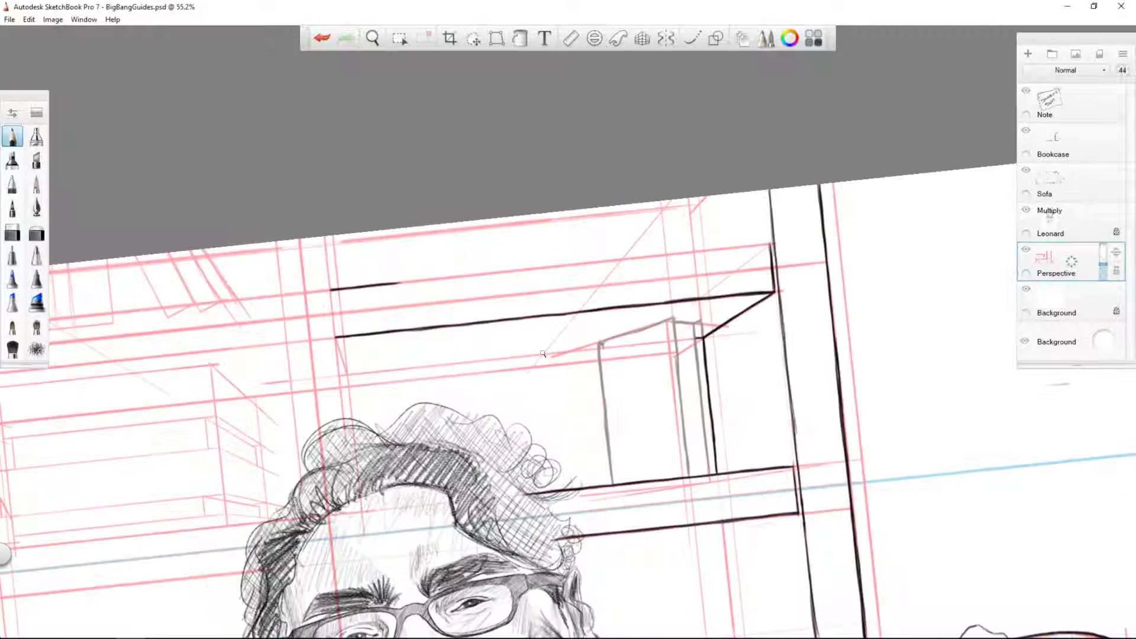
{"action": "scroll", "coordinate": [545, 356], "scroll_direction": "up", "scroll_amount": 4}
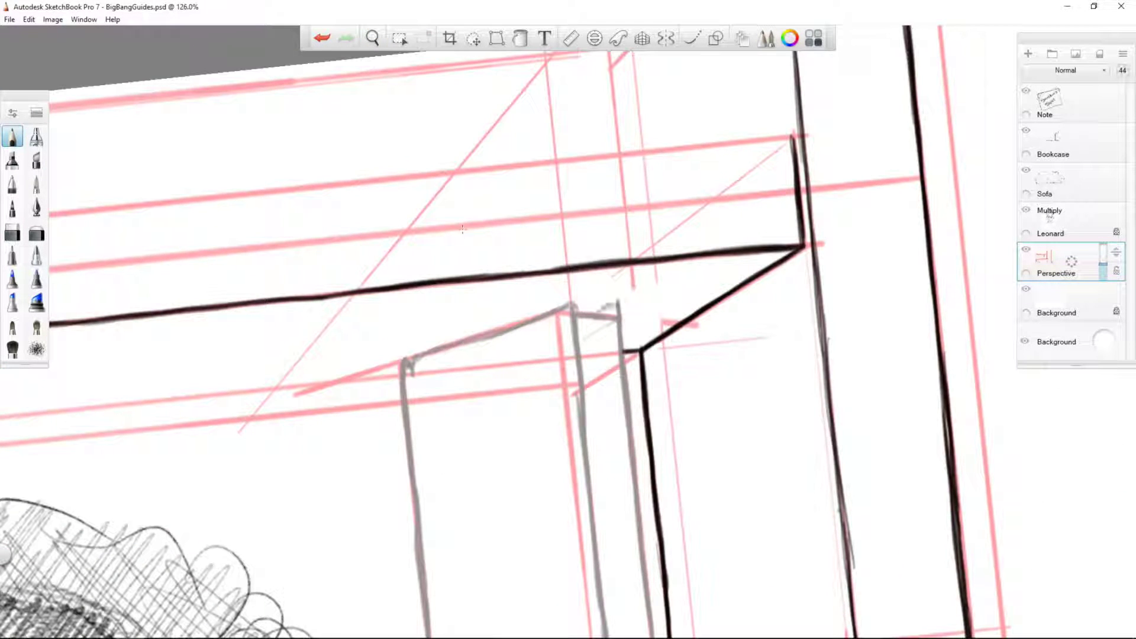
{"action": "left_click_drag", "start_coordinate": [616, 303], "coordinate": [604, 361]}
{"action": "left_click_drag", "start_coordinate": [614, 308], "coordinate": [612, 414]}
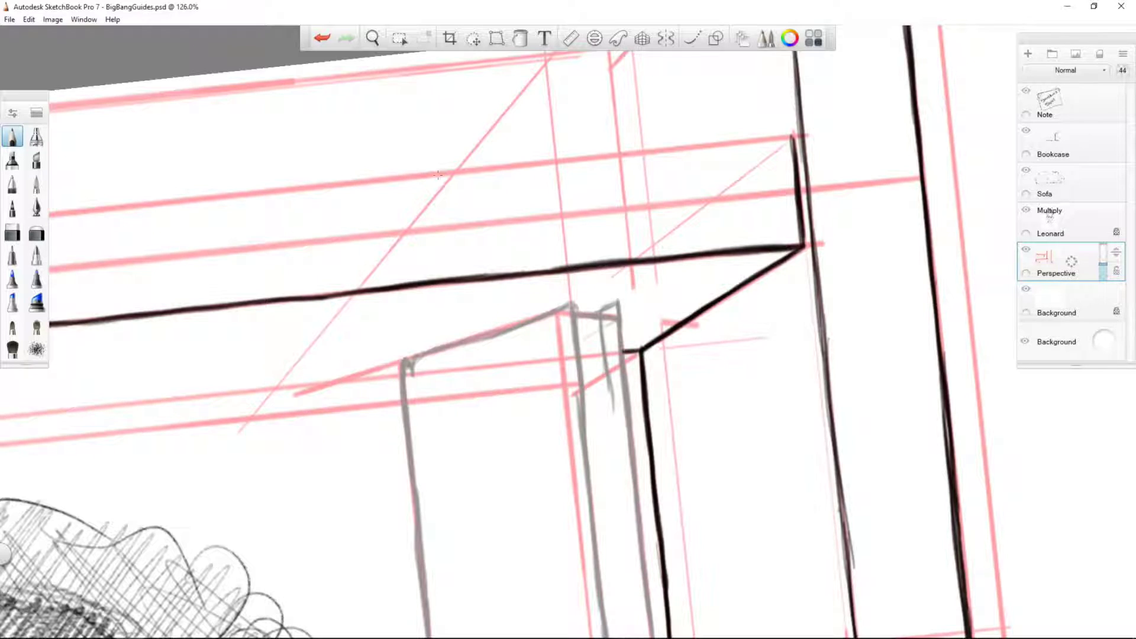
- Remove the last inner-corner stroke of the box
{"action": "left_click_drag", "start_coordinate": [438, 175], "coordinate": [365, 51]}
{"action": "key", "text": "ctrl+z"}
{"action": "key", "text": "ctrl+y"}
{"action": "key", "text": "ctrl+z"}
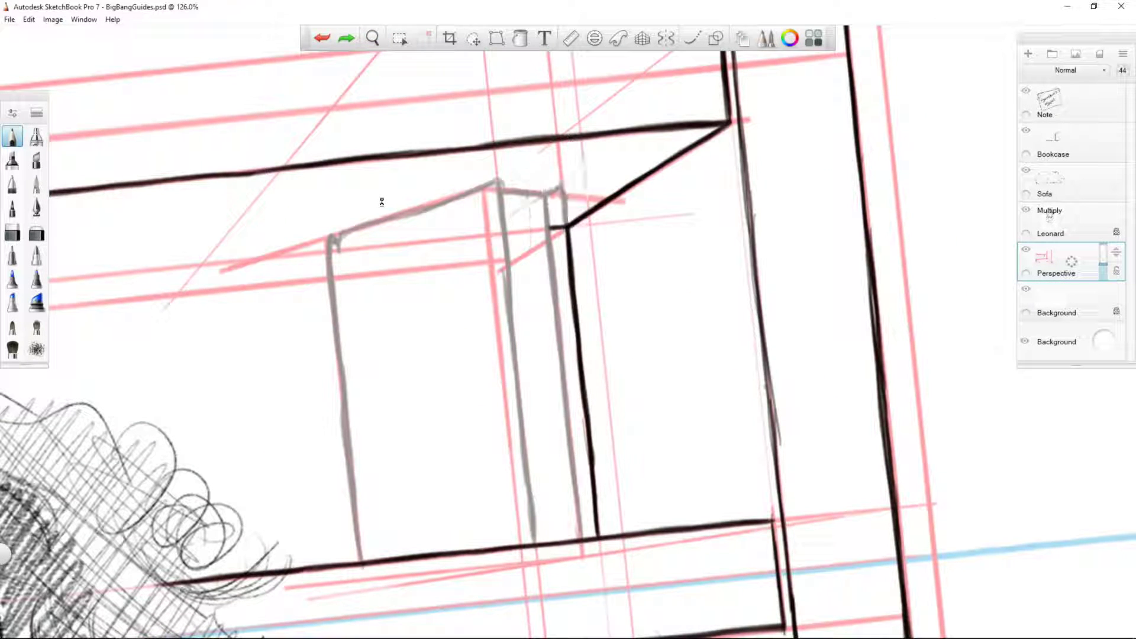
- Save the file under the new name 'BigBangSketch'
{"action": "key", "text": "ctrl+shift+s"}
{"action": "type", "text": "BigBangSketch"}
{"action": "key", "text": "Return"}
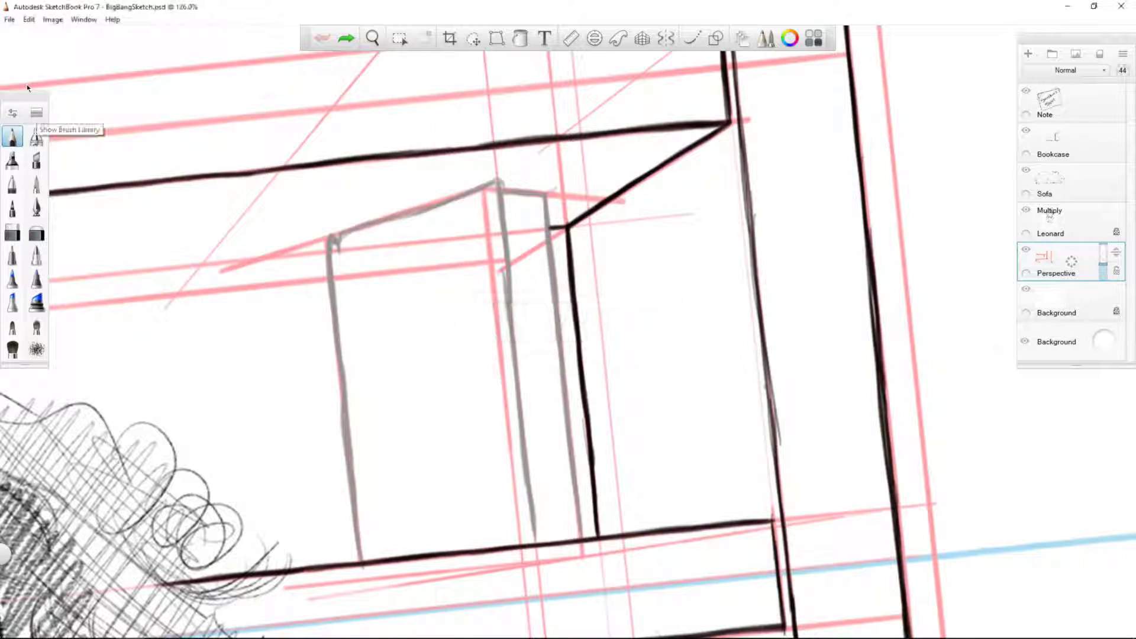
- On the Bookcase layer, ink the box's edges and dark vertical sides
{"action": "left_click", "coordinate": [1059, 142]}
{"action": "left_click_drag", "start_coordinate": [329, 237], "coordinate": [359, 559]}
{"action": "mouse_move", "coordinate": [357, 108]}
{"action": "left_mouse_down"}
{"action": "mouse_move", "coordinate": [406, 177]}
{"action": "mouse_move", "coordinate": [435, 364]}
{"action": "mouse_move", "coordinate": [461, 437]}
{"action": "left_mouse_up"}
{"action": "left_click_drag", "start_coordinate": [337, 336], "coordinate": [414, 385]}
{"action": "mouse_move", "coordinate": [438, 420]}
{"action": "left_mouse_down"}
{"action": "mouse_move", "coordinate": [432, 497]}
{"action": "mouse_move", "coordinate": [449, 559]}
{"action": "mouse_move", "coordinate": [491, 296]}
{"action": "left_mouse_up"}
{"action": "left_click_drag", "start_coordinate": [490, 202], "coordinate": [491, 352]}
{"action": "left_click_drag", "start_coordinate": [493, 497], "coordinate": [496, 545]}
{"action": "left_click_drag", "start_coordinate": [516, 181], "coordinate": [515, 536]}
{"action": "left_click_drag", "start_coordinate": [562, 191], "coordinate": [562, 544]}
{"action": "scroll", "coordinate": [310, 341], "scroll_direction": "down", "scroll_amount": 8}
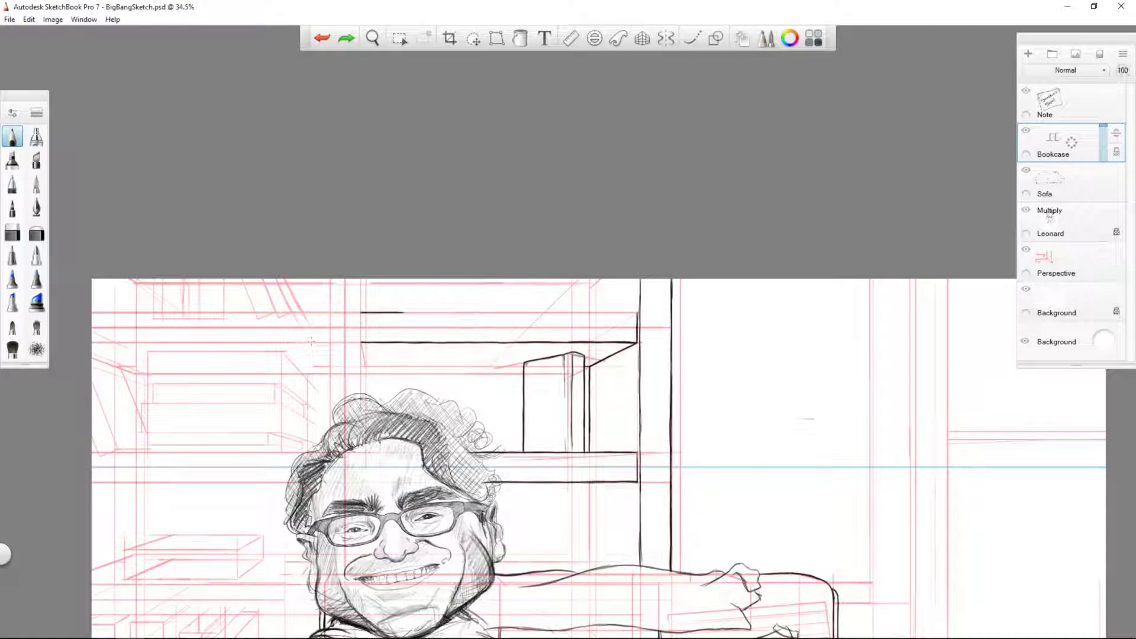
- On the Perspective layer, turn on the straight-line ruler and rotate it vertical
{"action": "left_click", "coordinate": [1056, 261]}
{"action": "left_click", "coordinate": [570, 39]}
{"action": "left_click_drag", "start_coordinate": [672, 258], "coordinate": [452, 162]}
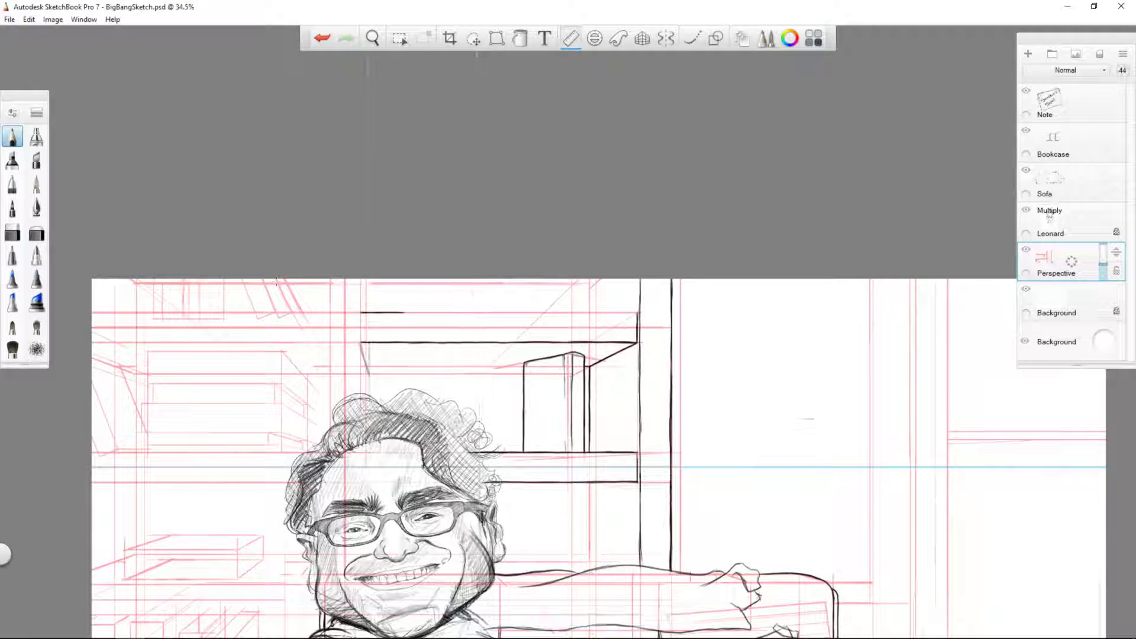
{"action": "scroll", "coordinate": [333, 210], "scroll_direction": "up", "scroll_amount": 5}
- Back on the Bookcase layer, inspect the inked bookcase zoomed, tilted and upside down
{"action": "left_click", "coordinate": [1054, 142]}
{"action": "left_click_drag", "start_coordinate": [273, 278], "coordinate": [273, 354]}
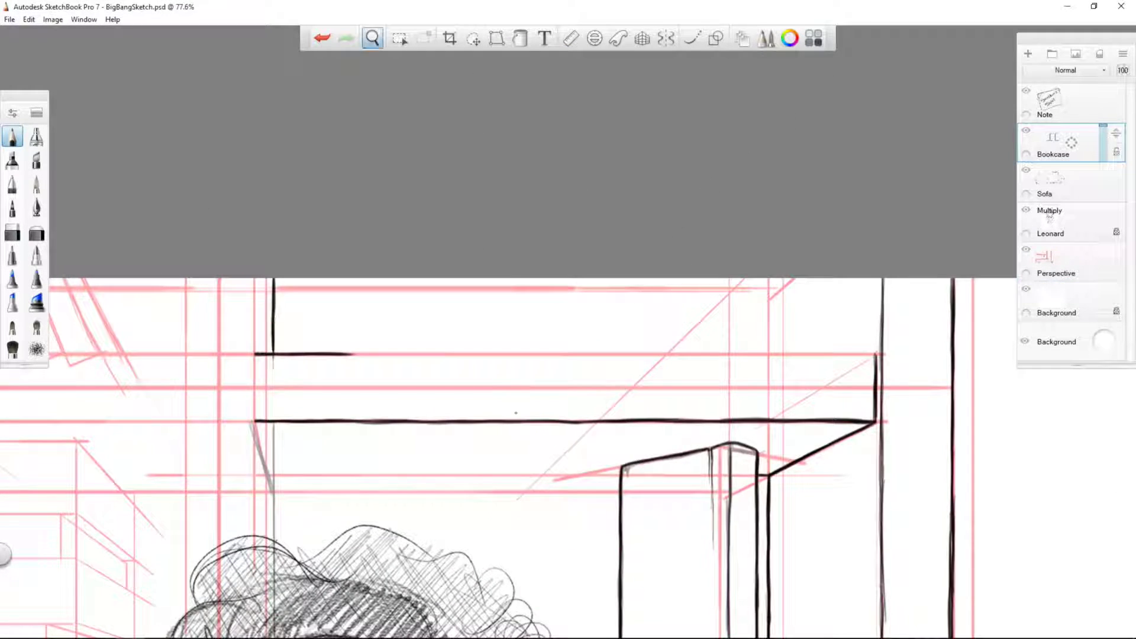
{"action": "left_click_drag", "start_coordinate": [174, 407], "coordinate": [299, 223]}
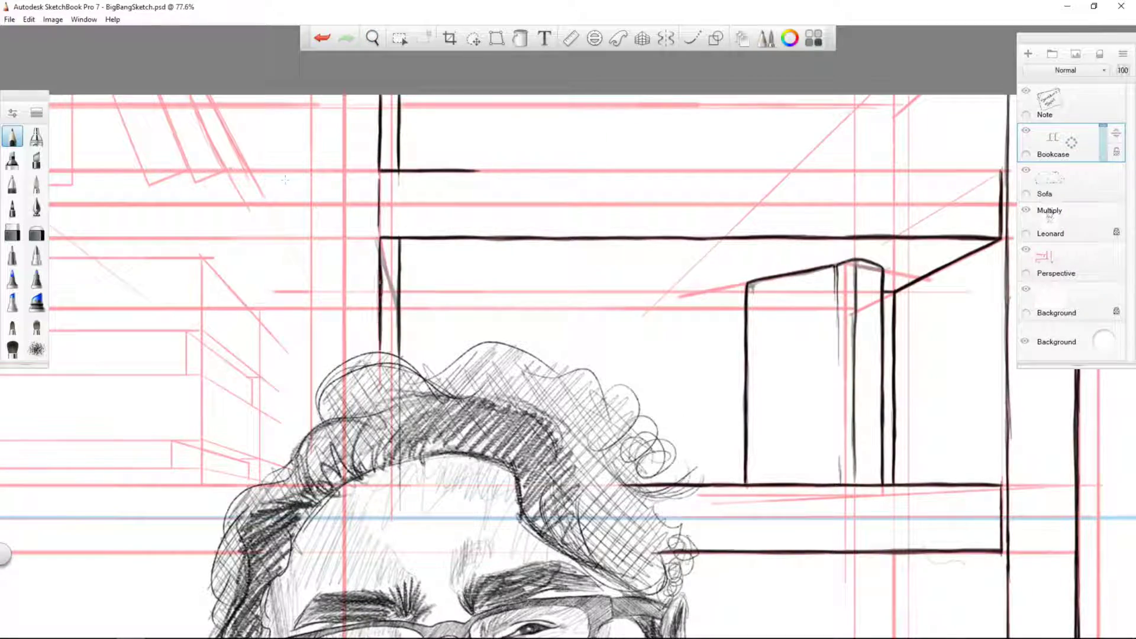
{"action": "key", "text": "space"}
{"action": "mouse_move", "coordinate": [615, 535]}
{"action": "left_mouse_down"}
{"action": "mouse_move", "coordinate": [464, 409]}
{"action": "mouse_move", "coordinate": [535, 284]}
{"action": "left_mouse_up"}
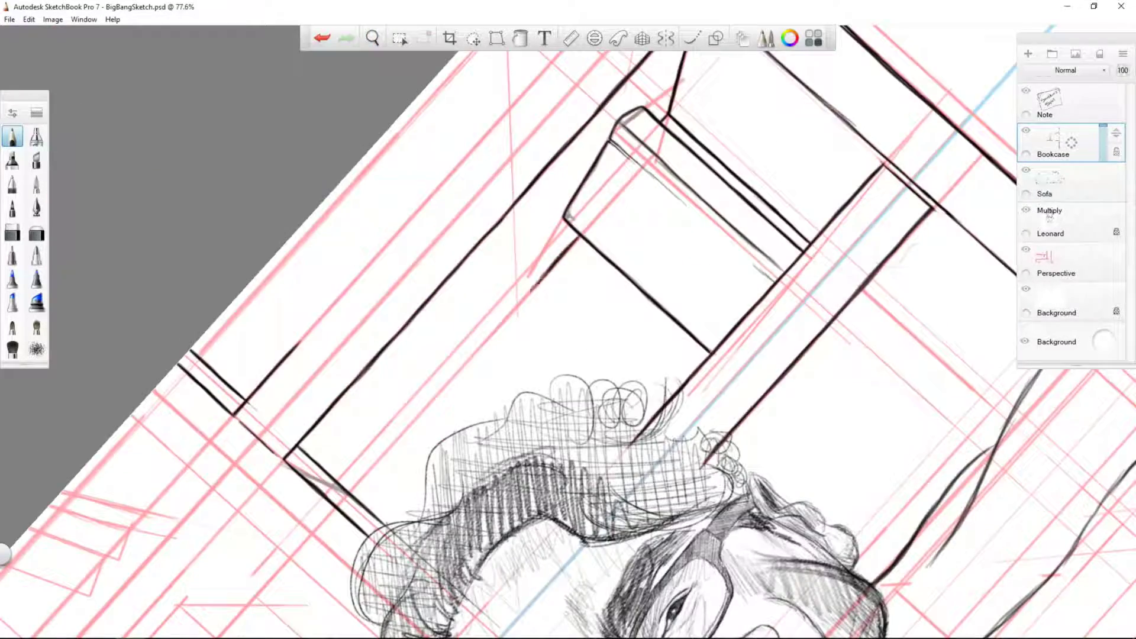
{"action": "key", "text": "Home"}
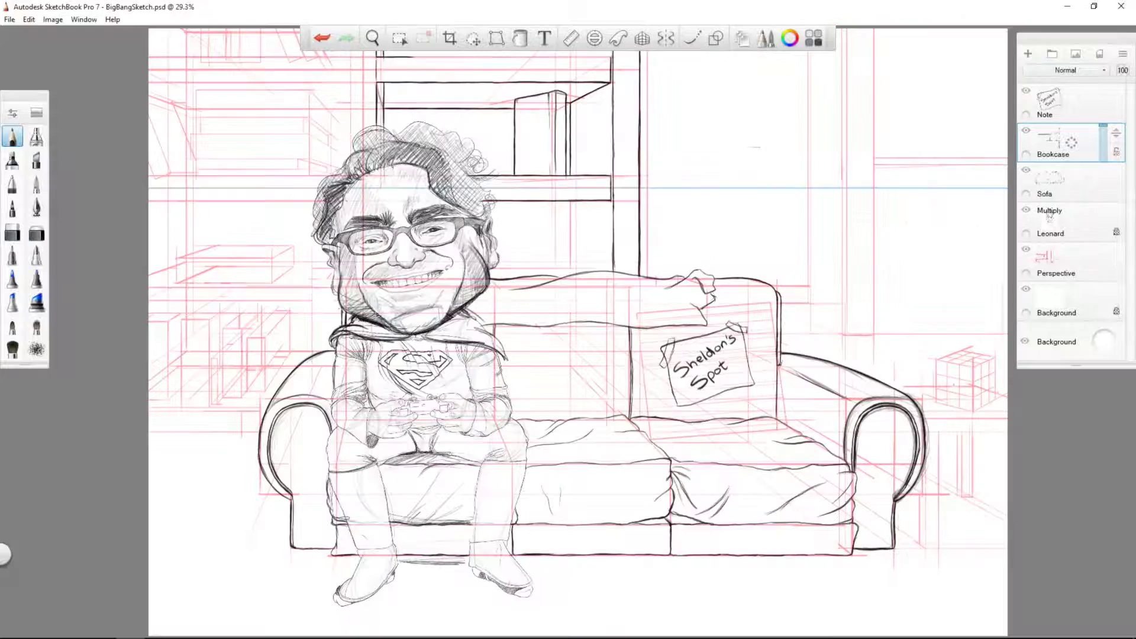
{"action": "scroll", "coordinate": [604, 59], "scroll_direction": "up", "scroll_amount": 5}
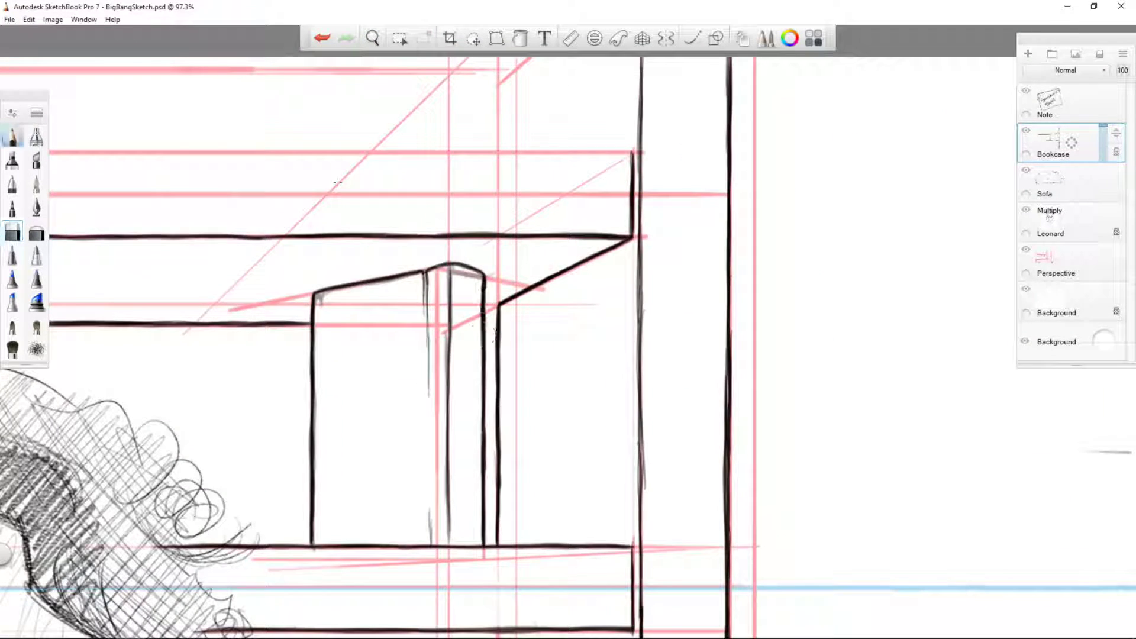
{"action": "key", "text": "Home"}
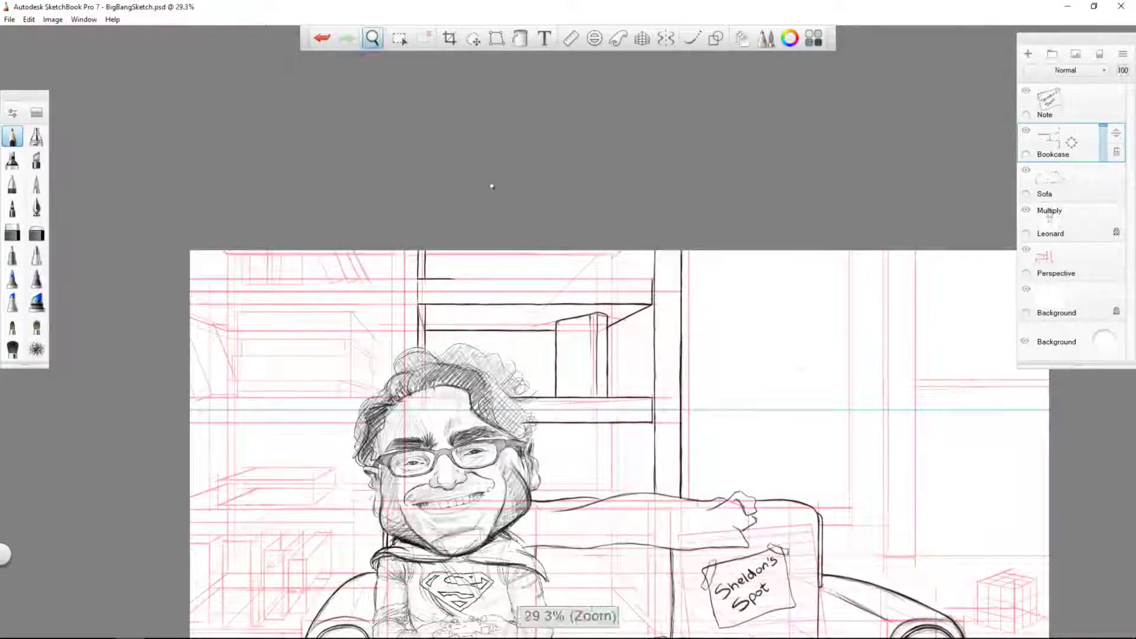
{"action": "left_click_drag", "start_coordinate": [490, 183], "coordinate": [339, 182]}
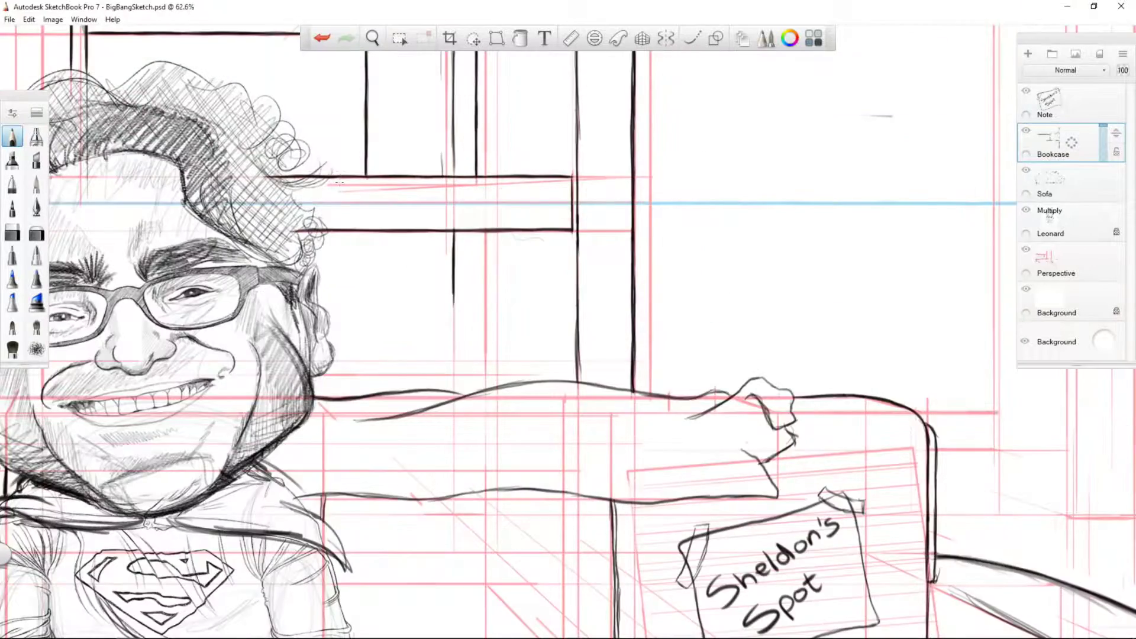
{"action": "mouse_move", "coordinate": [415, 266]}
{"action": "left_mouse_down"}
{"action": "mouse_move", "coordinate": [385, 355]}
{"action": "mouse_move", "coordinate": [489, 190]}
{"action": "mouse_move", "coordinate": [462, 248]}
{"action": "left_mouse_up"}
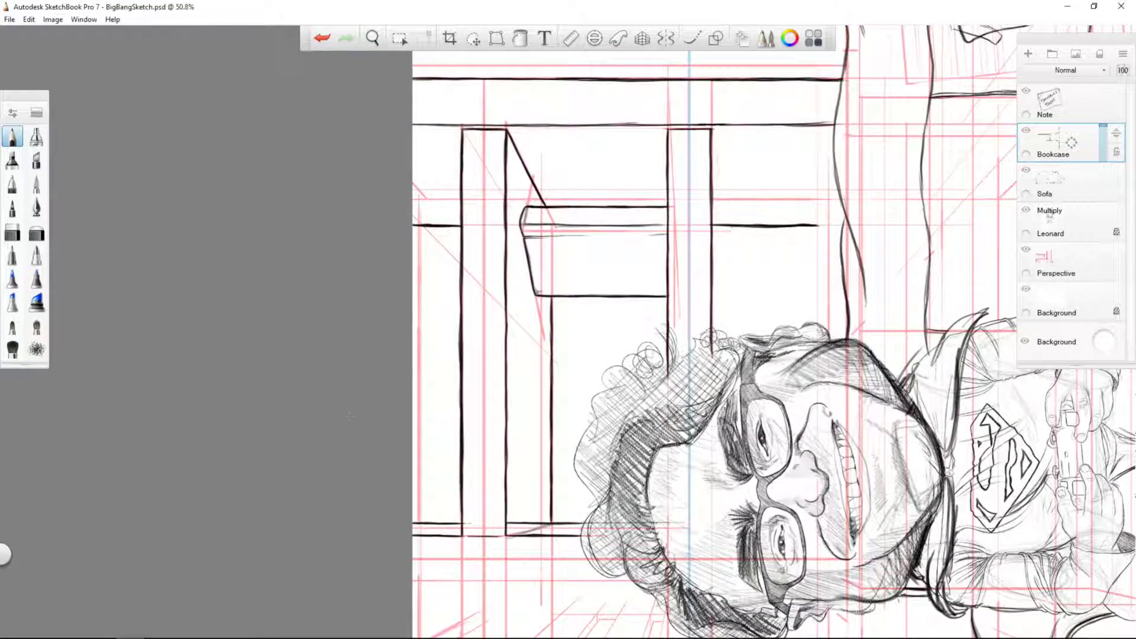
{"action": "key", "text": "Home"}
{"action": "left_click_drag", "start_coordinate": [532, 378], "coordinate": [519, 499]}
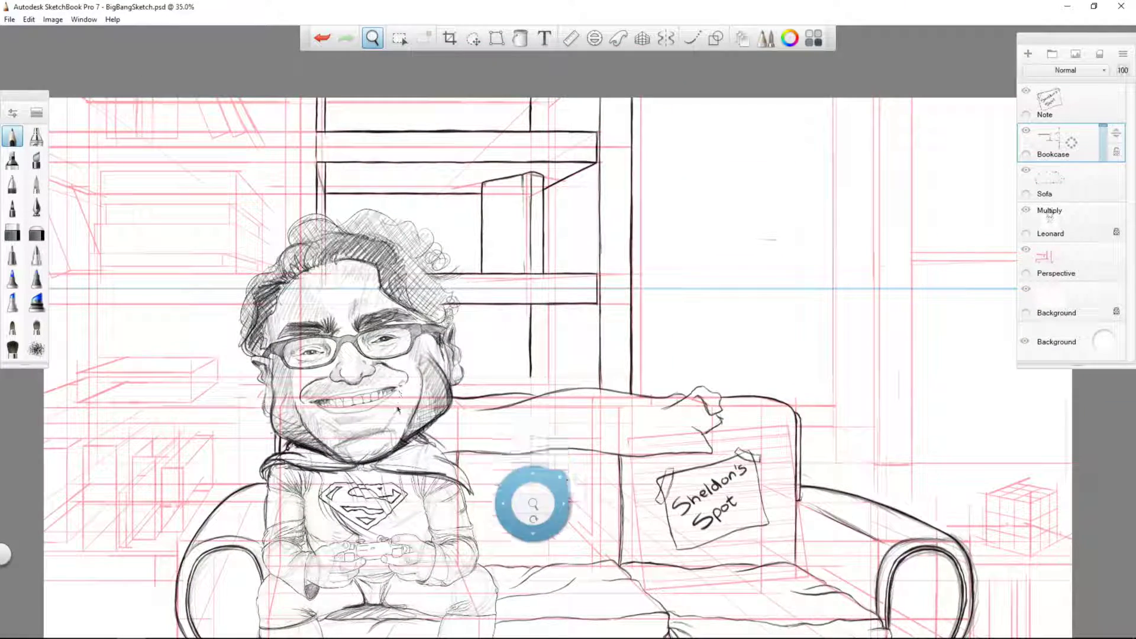
- Select the Perspective layer with the Line tool and zoom in on the bookcase shelves
{"action": "left_click", "coordinate": [1059, 261]}
{"action": "key", "text": "l"}
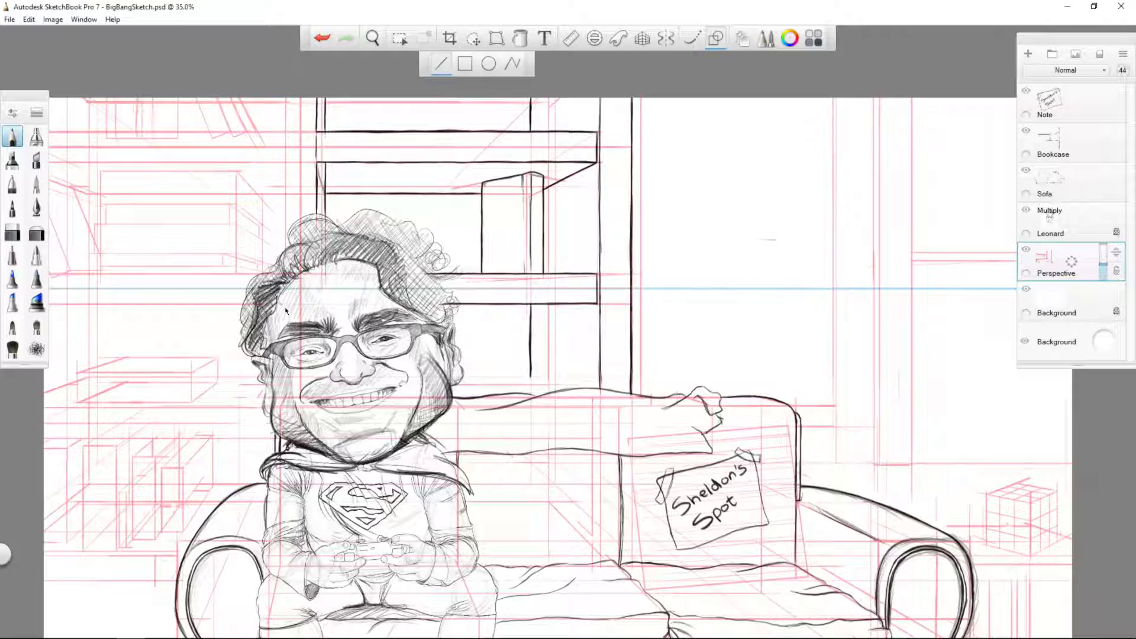
{"action": "left_click_drag", "start_coordinate": [382, 359], "coordinate": [457, 436]}
{"action": "key", "text": "Home"}
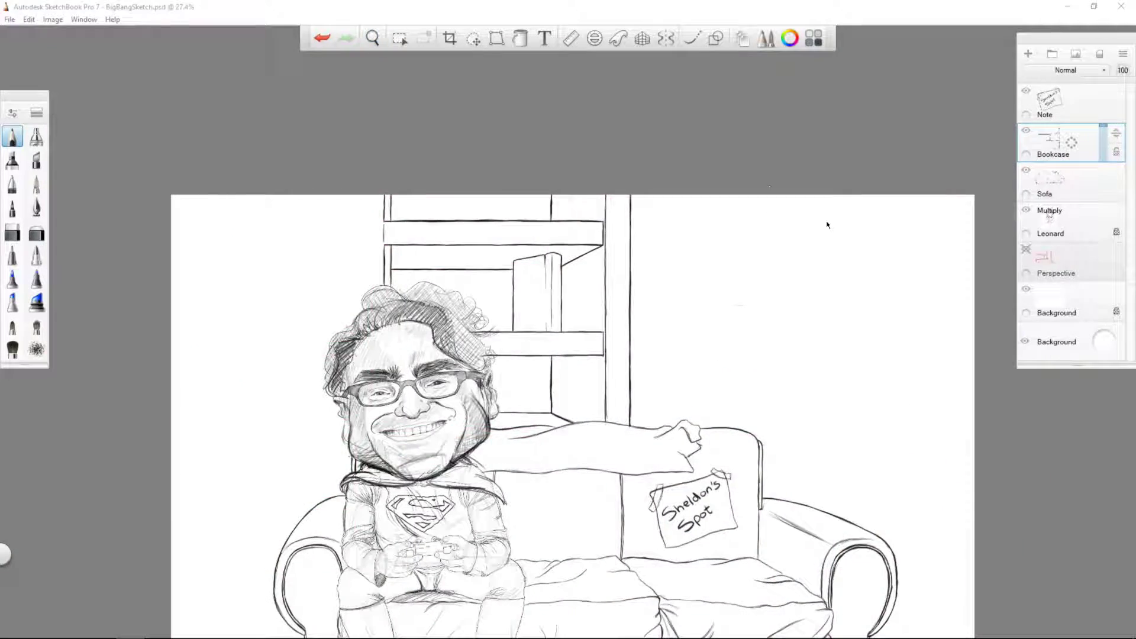
{"action": "left_click_drag", "start_coordinate": [826, 224], "coordinate": [206, 279]}
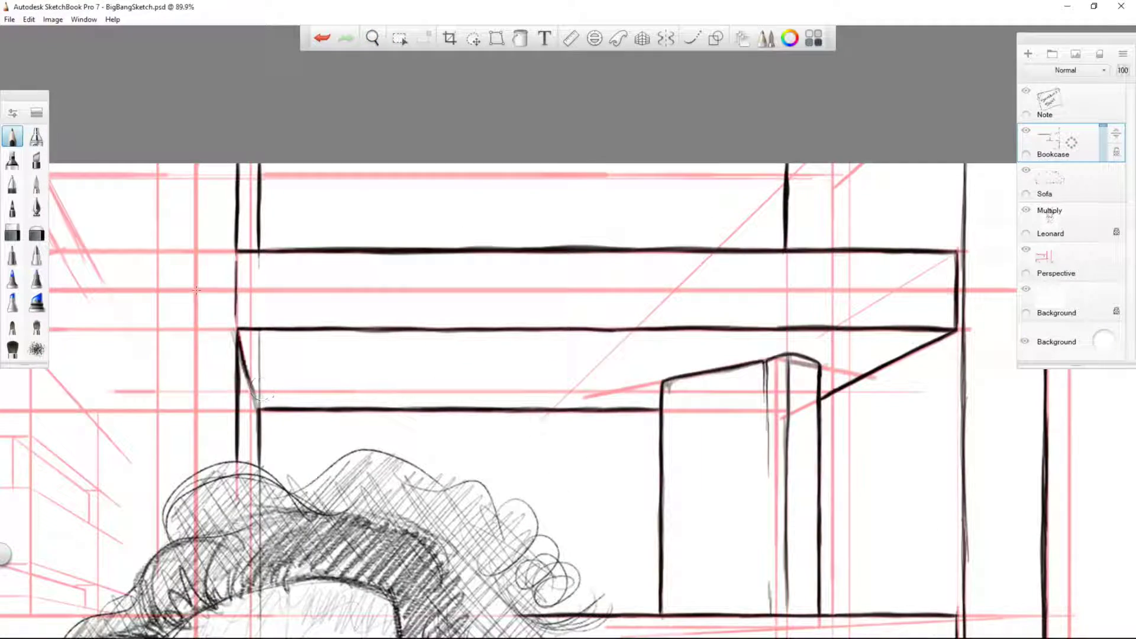
{"action": "key", "text": "Home"}
{"action": "left_click_drag", "start_coordinate": [651, 355], "coordinate": [545, 367]}
- Draw vertical bookcase uprights, extending them down to the canvas edge
{"action": "key", "text": "space"}
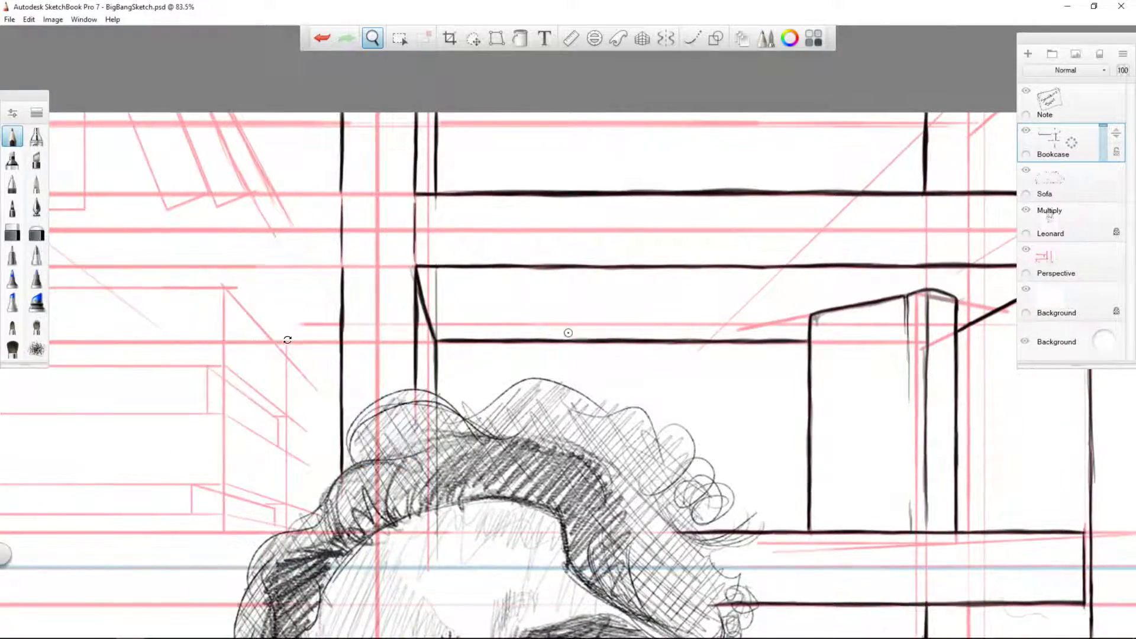
{"action": "mouse_move", "coordinate": [284, 335]}
{"action": "left_mouse_down"}
{"action": "mouse_move", "coordinate": [355, 389]}
{"action": "mouse_move", "coordinate": [413, 256]}
{"action": "mouse_move", "coordinate": [438, 238]}
{"action": "mouse_move", "coordinate": [432, 327]}
{"action": "mouse_move", "coordinate": [468, 326]}
{"action": "left_mouse_up"}
{"action": "left_click_drag", "start_coordinate": [423, 222], "coordinate": [423, 492]}
{"action": "key", "text": "Home"}
{"action": "left_click_drag", "start_coordinate": [568, 331], "coordinate": [479, 278]}
{"action": "left_click_drag", "start_coordinate": [473, 219], "coordinate": [473, 437]}
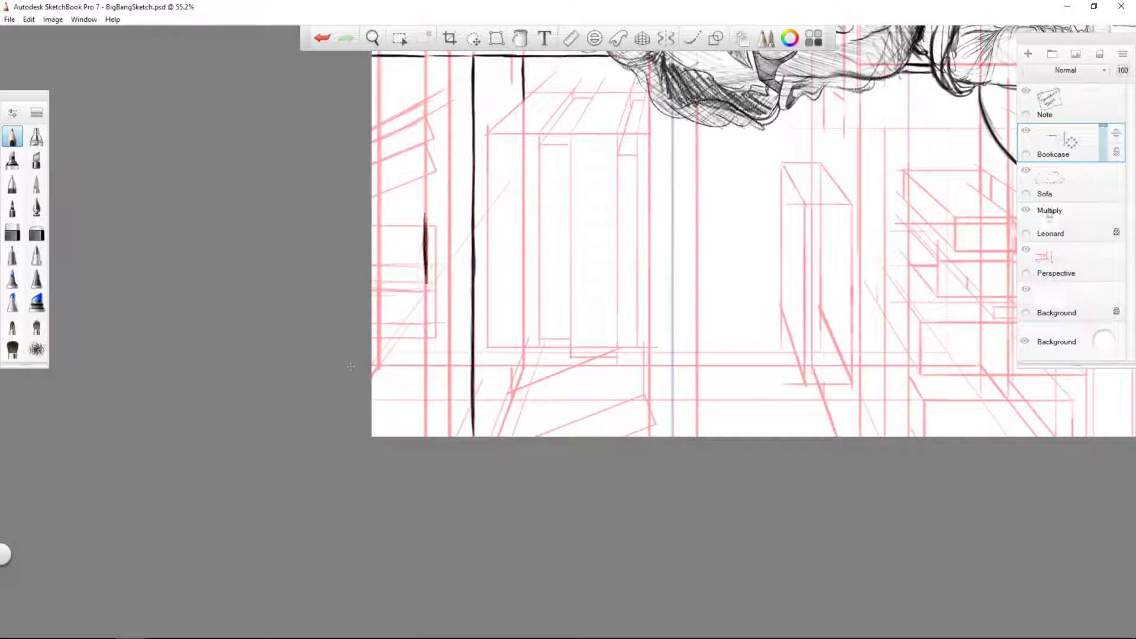
{"action": "left_click_drag", "start_coordinate": [426, 267], "coordinate": [426, 436]}
{"action": "left_click_drag", "start_coordinate": [592, 237], "coordinate": [546, 385]}
{"action": "left_click_drag", "start_coordinate": [357, 177], "coordinate": [357, 378]}
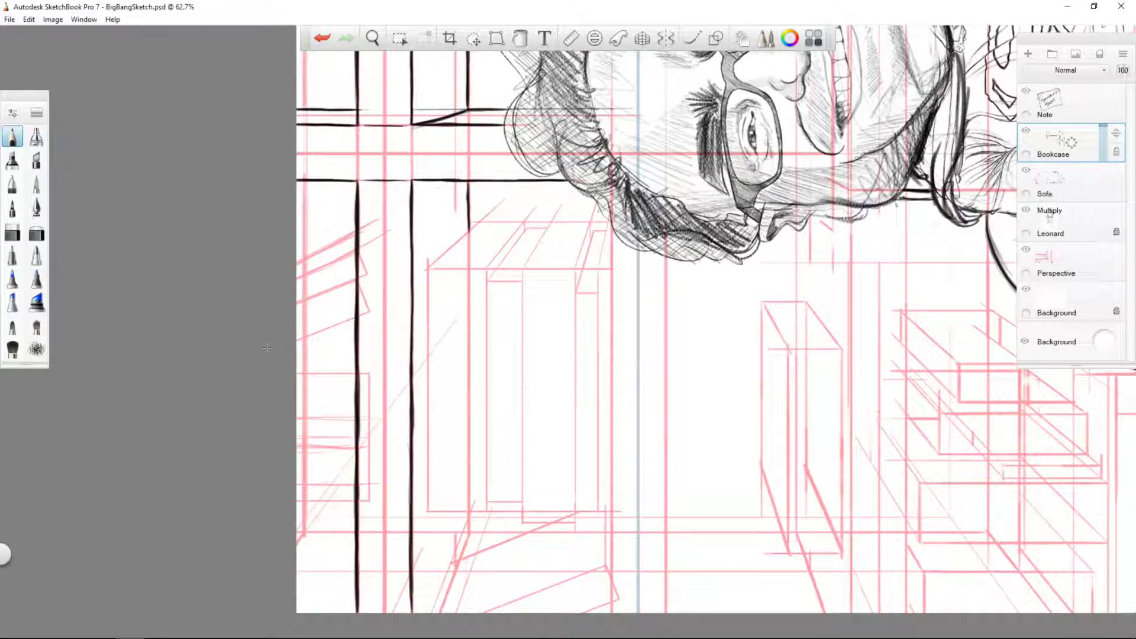
- Hide and reshow the perspective guides to check the new lines
{"action": "key", "text": "Home"}
{"action": "left_click", "coordinate": [1026, 249]}
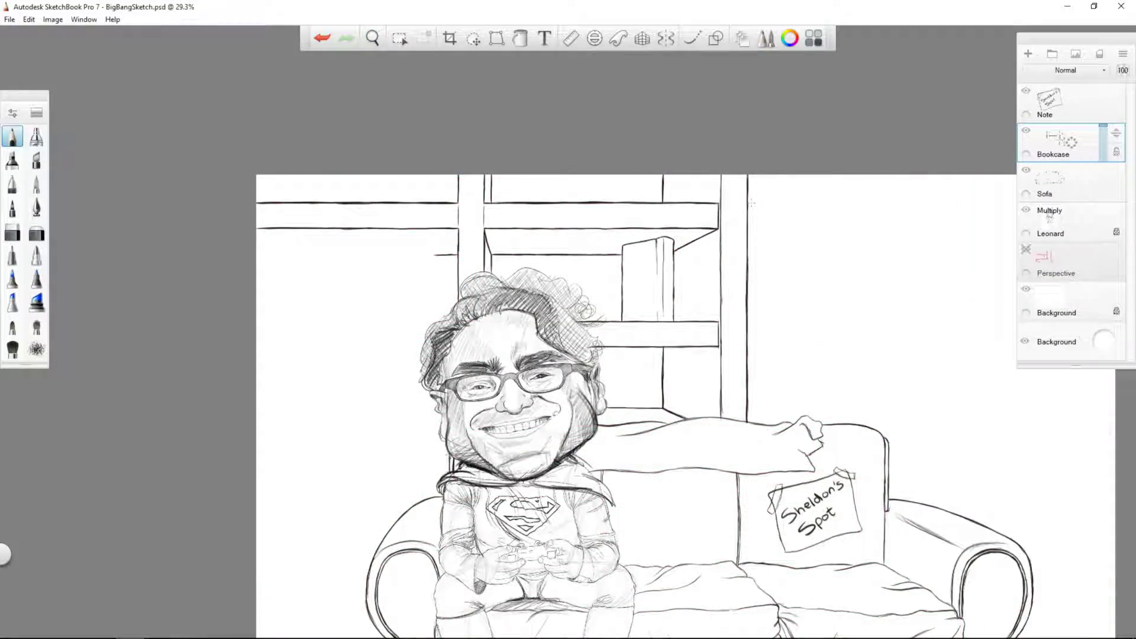
{"action": "left_click", "coordinate": [1026, 250]}
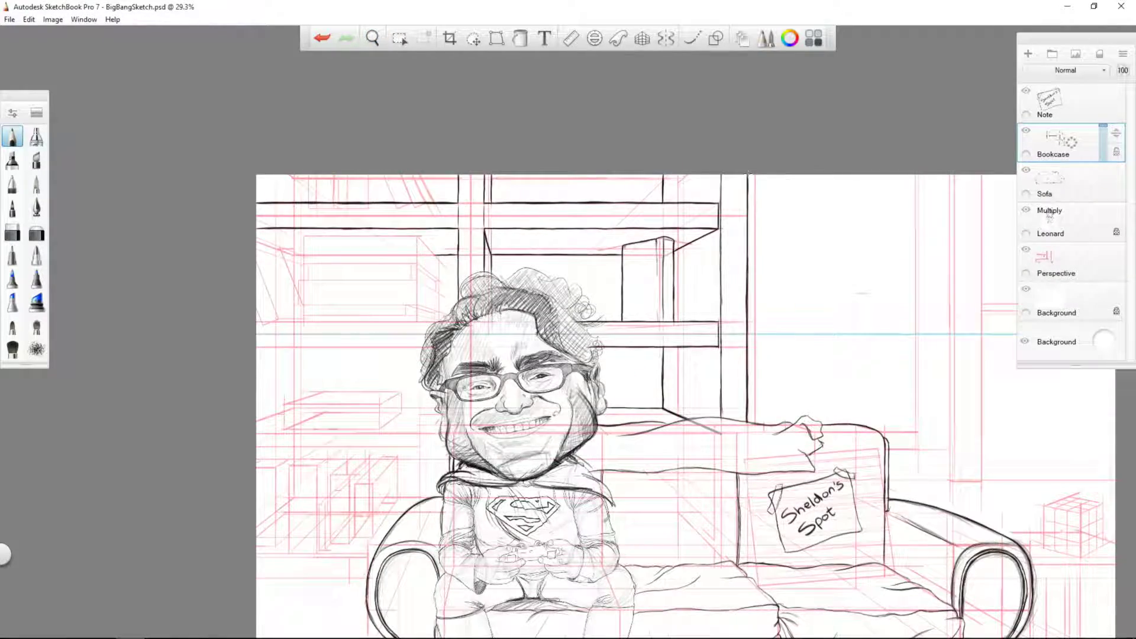
- Draw two more long vertical bookcase lines down to the canvas bottom
{"action": "key", "text": "space"}
{"action": "left_click_drag", "start_coordinate": [519, 267], "coordinate": [544, 331]}
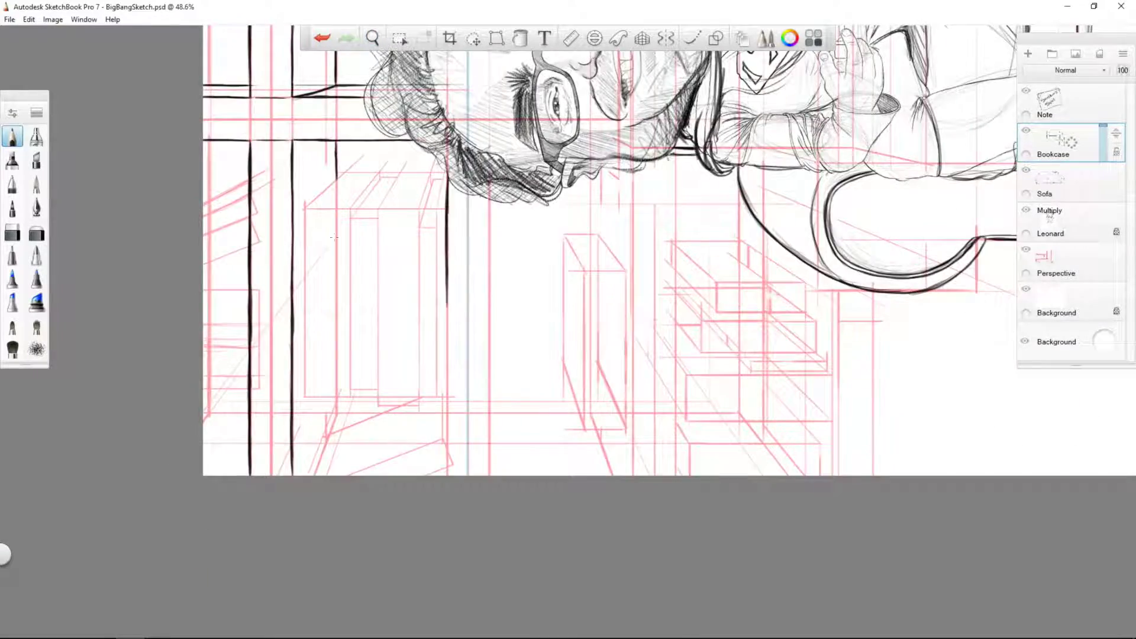
{"action": "scroll", "coordinate": [613, 392], "scroll_direction": "up", "scroll_amount": 3}
{"action": "left_click_drag", "start_coordinate": [400, 52], "coordinate": [401, 538]}
{"action": "key", "text": "space"}
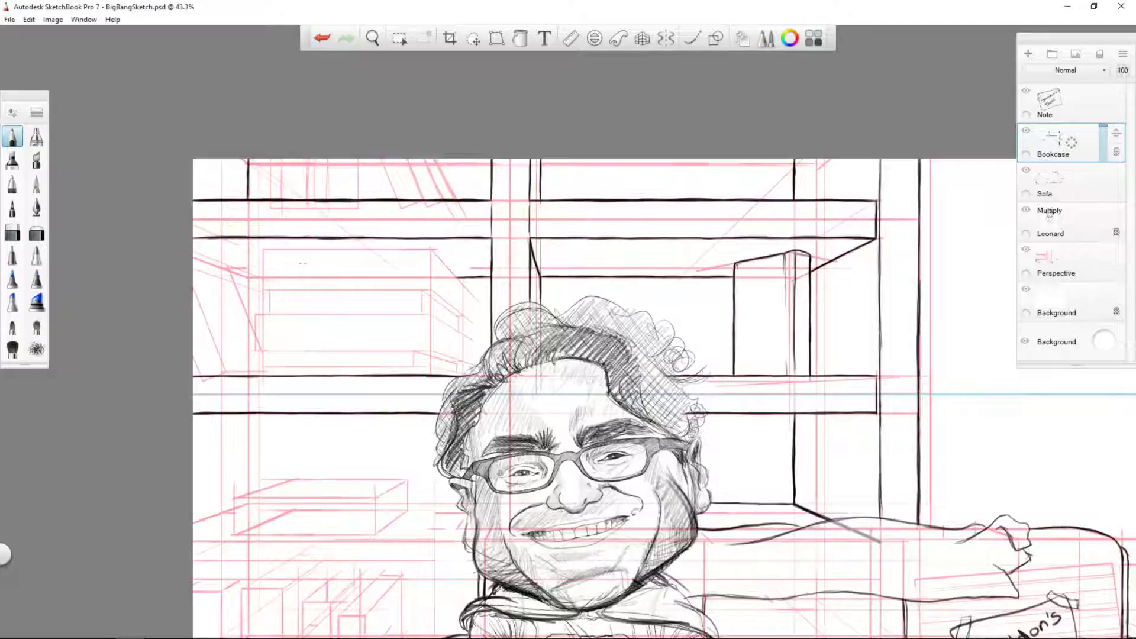
{"action": "scroll", "coordinate": [302, 264], "scroll_direction": "up", "scroll_amount": 2}
{"action": "scroll", "coordinate": [227, 390], "scroll_direction": "down", "scroll_amount": 2}
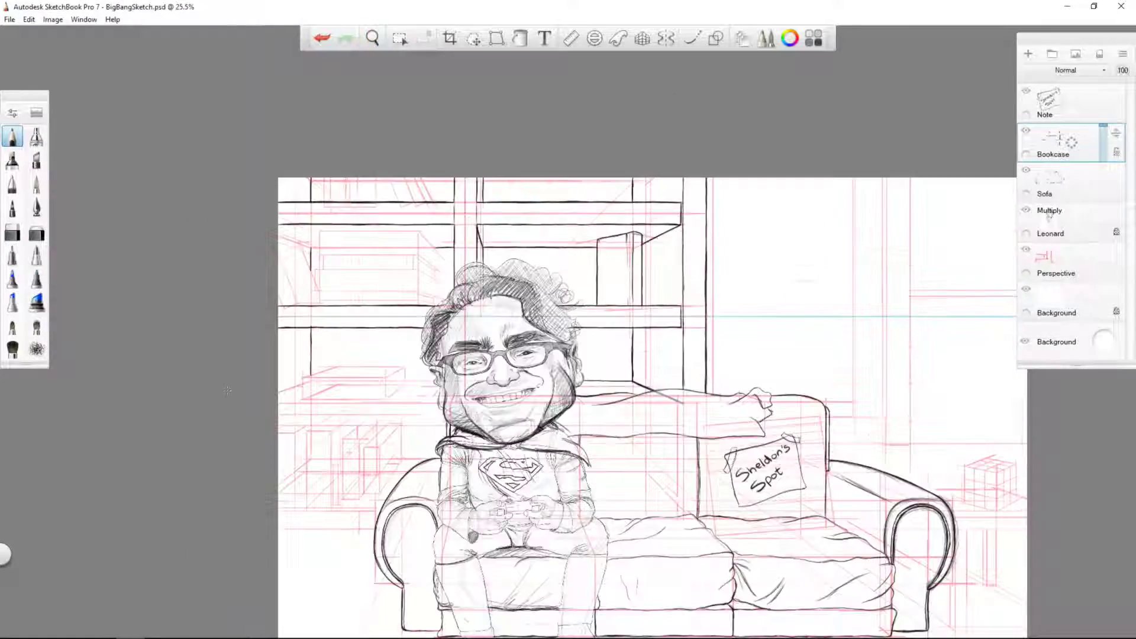
{"action": "mouse_move", "coordinate": [227, 391]}
{"action": "left_mouse_down"}
{"action": "mouse_move", "coordinate": [309, 414]}
{"action": "mouse_move", "coordinate": [222, 228]}
{"action": "left_mouse_up"}
{"action": "left_click_drag", "start_coordinate": [292, 302], "coordinate": [294, 536]}
- Draw vertical bookcase lines beside the sofa's left arm down to the canvas bottom
{"action": "key", "text": "Home"}
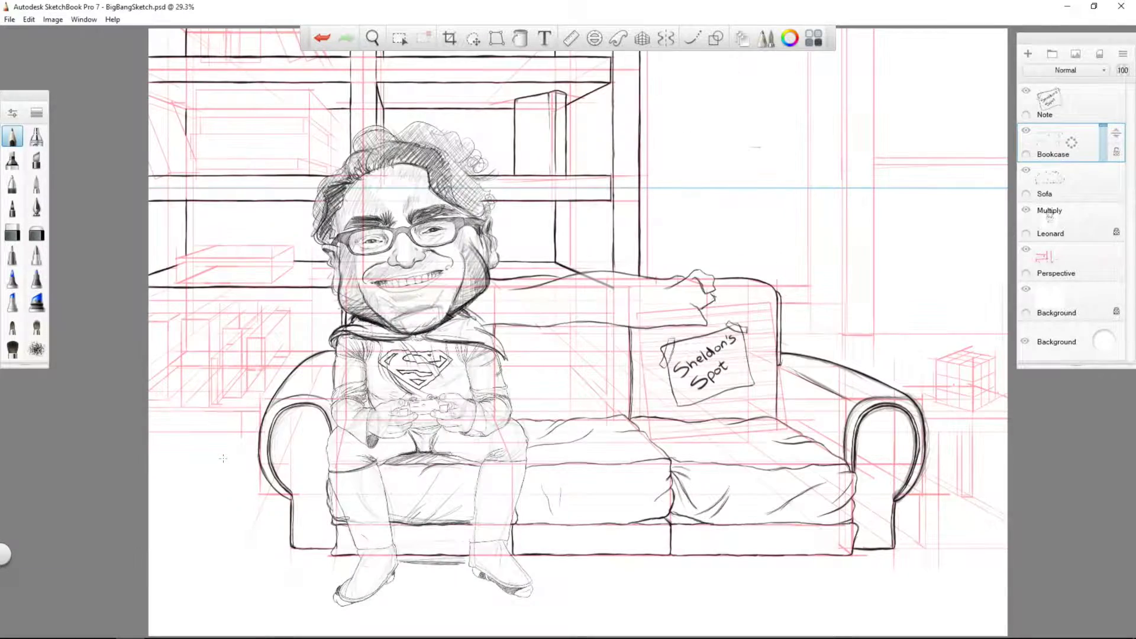
{"action": "left_click_drag", "start_coordinate": [254, 314], "coordinate": [490, 304]}
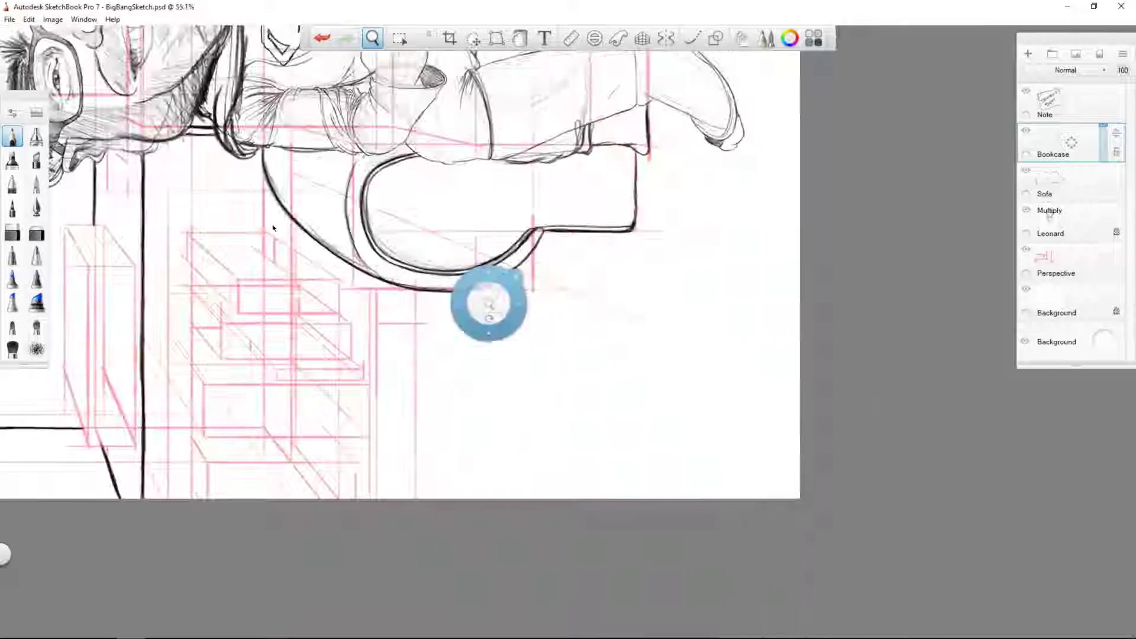
{"action": "left_click_drag", "start_coordinate": [192, 150], "coordinate": [192, 497]}
{"action": "left_click_drag", "start_coordinate": [415, 290], "coordinate": [416, 497]}
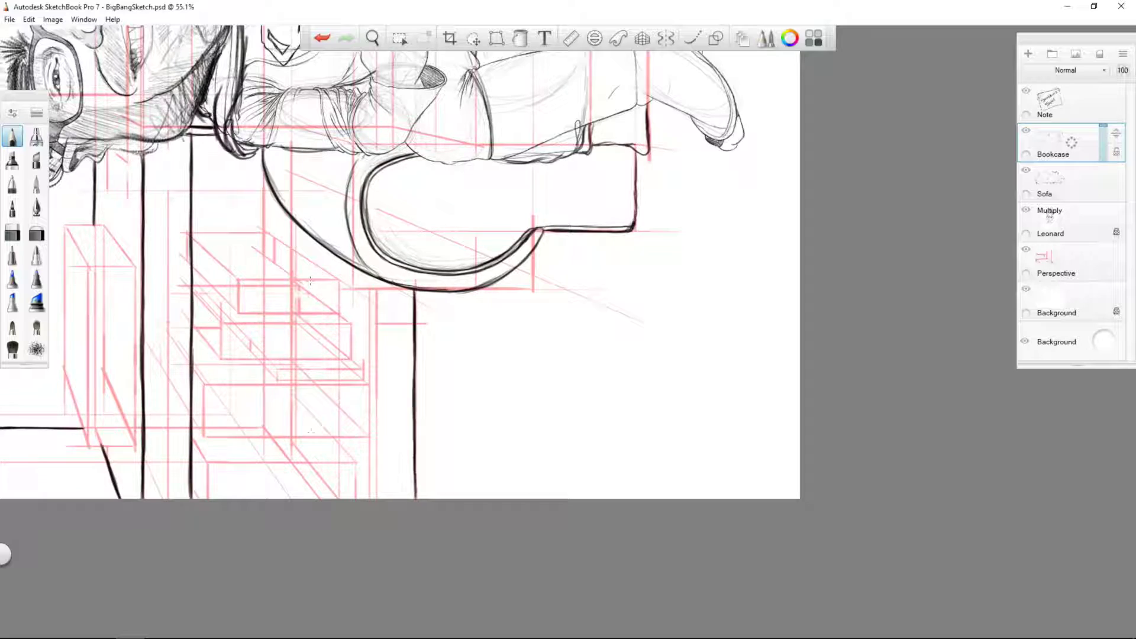
{"action": "left_click_drag", "start_coordinate": [377, 330], "coordinate": [377, 446]}
{"action": "key", "text": "Home"}
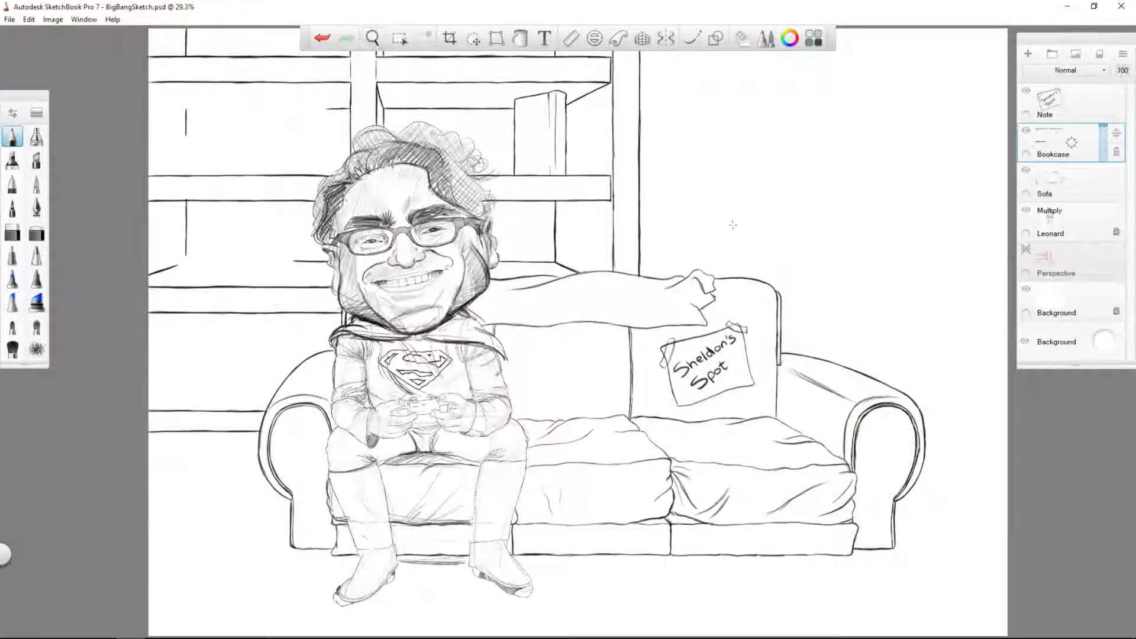
- Reframe the bookcase upright, undo and redo the last stroke, then hide the perspective guides
{"action": "left_click_drag", "start_coordinate": [413, 236], "coordinate": [214, 141]}
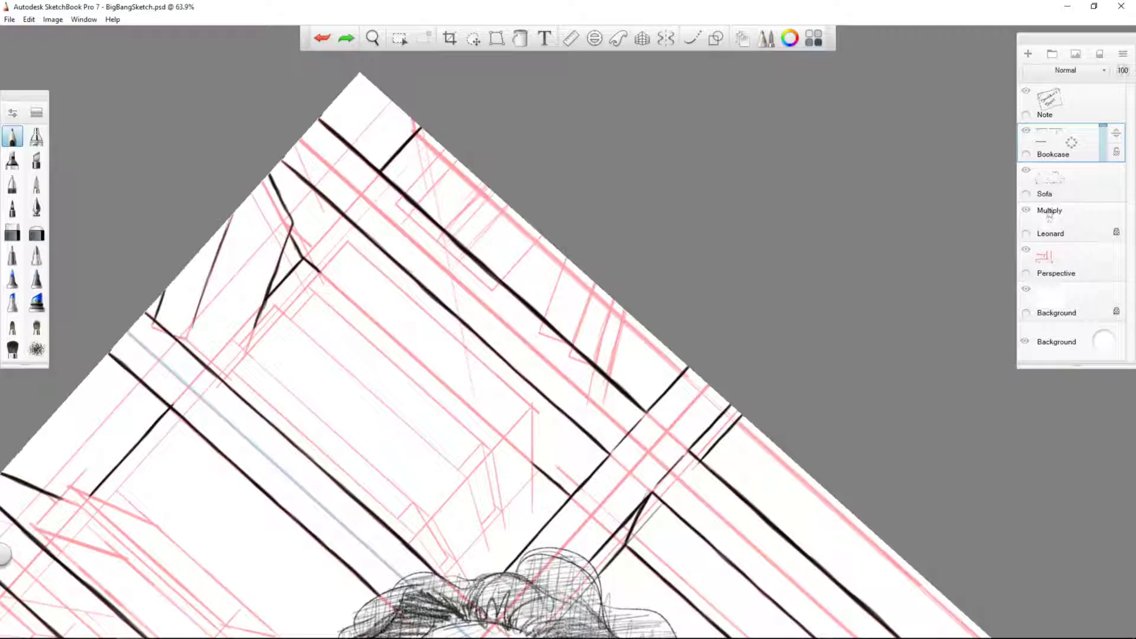
{"action": "left_click_drag", "start_coordinate": [144, 239], "coordinate": [622, 388]}
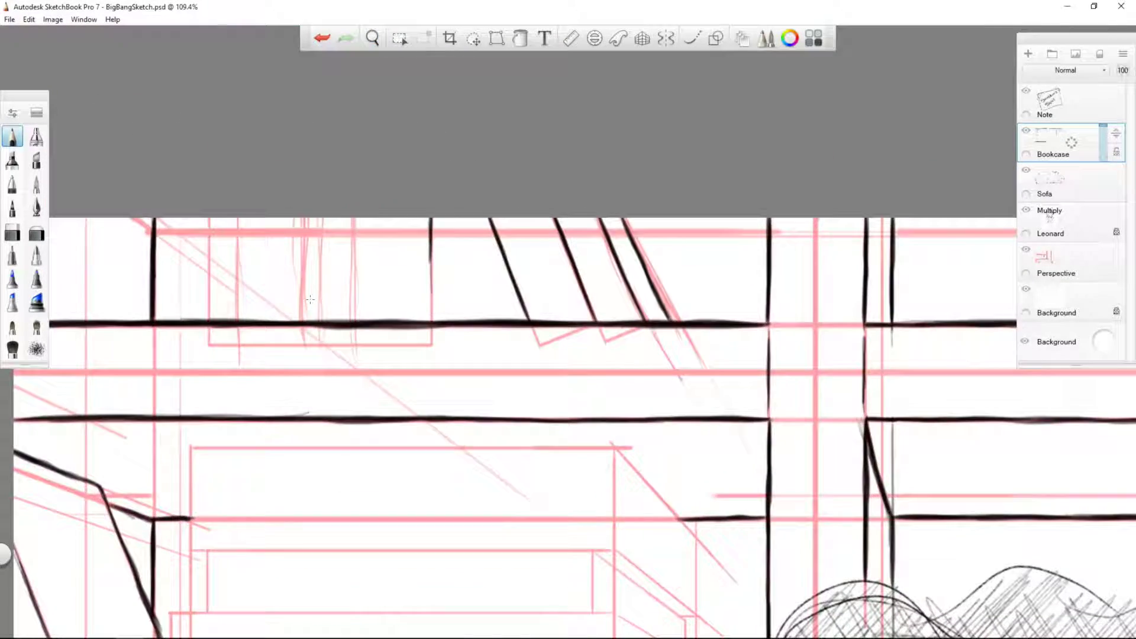
{"action": "key", "text": "ctrl+z"}
{"action": "key", "text": "ctrl+z"}
{"action": "key", "text": "ctrl+y"}
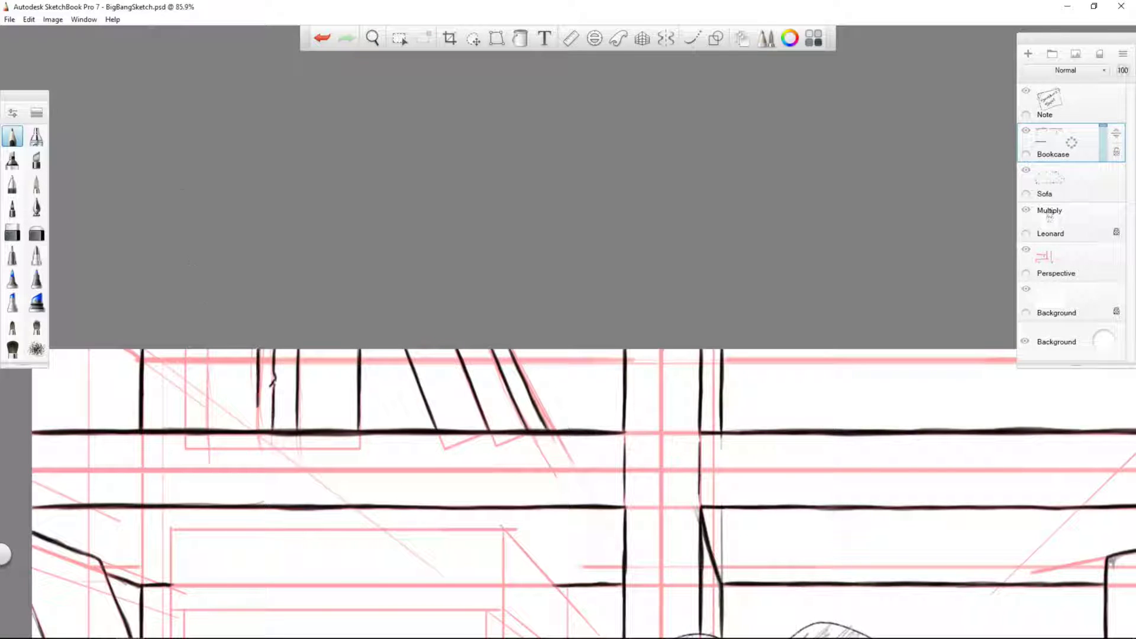
{"action": "key", "text": "ctrl+z"}
{"action": "key", "text": "ctrl+z"}
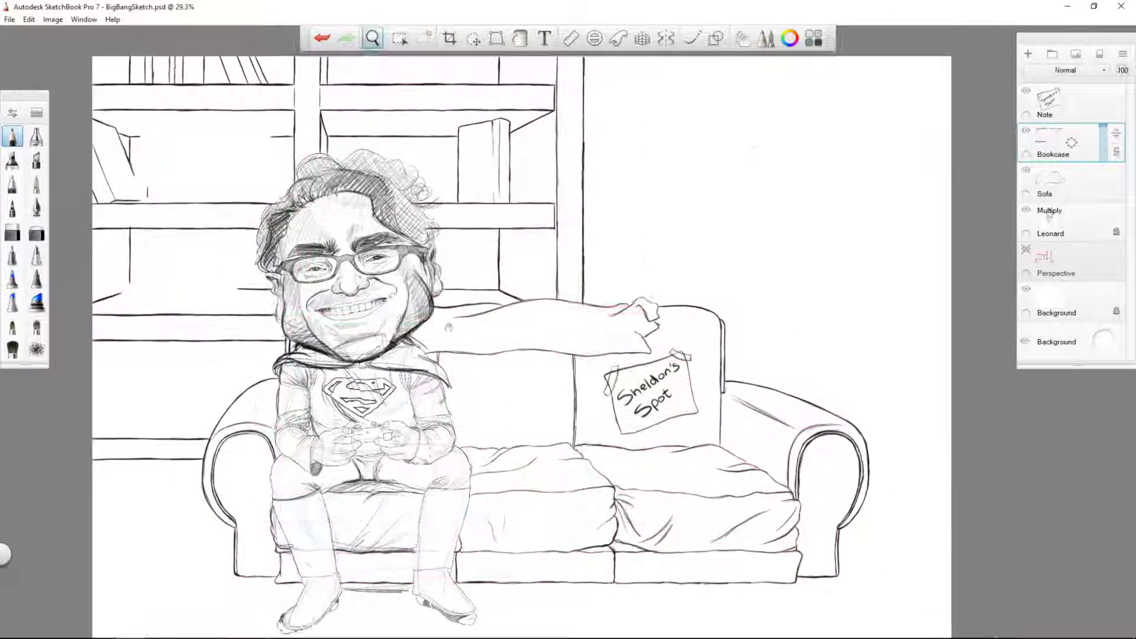
{"action": "key", "text": "ctrl+y"}
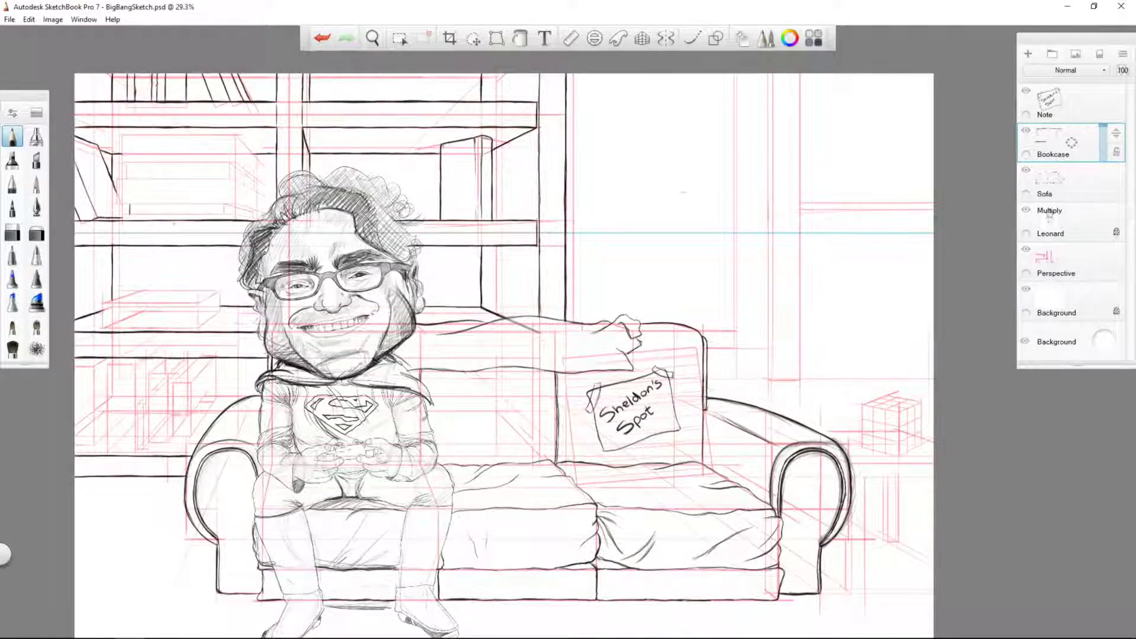
{"action": "key", "text": "ctrl+y"}
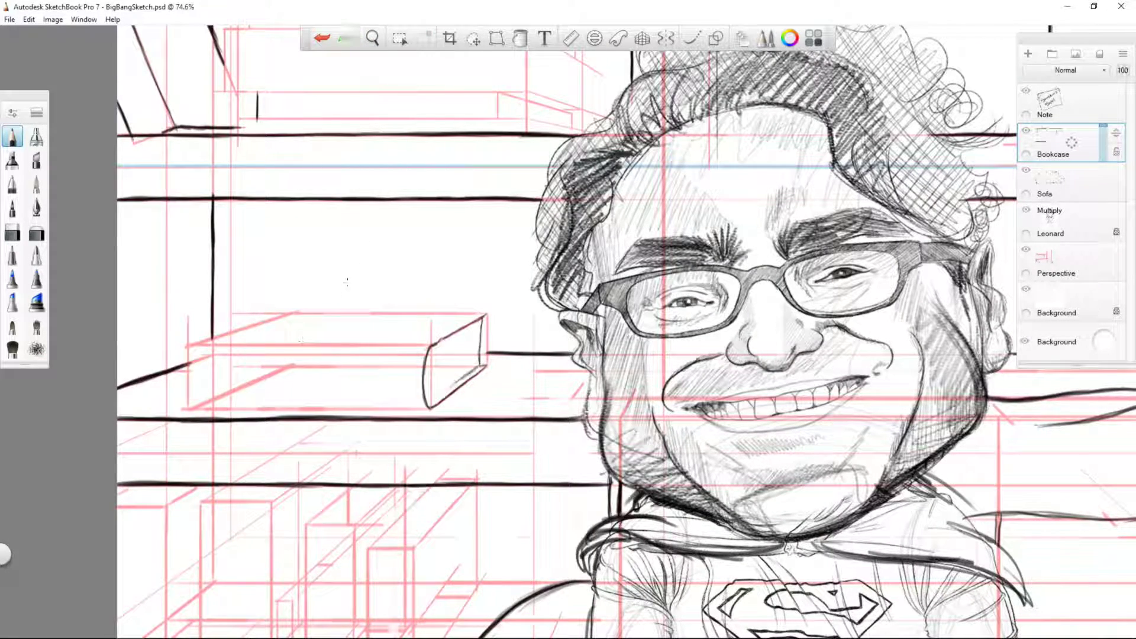
{"action": "key", "text": "ctrl+y"}
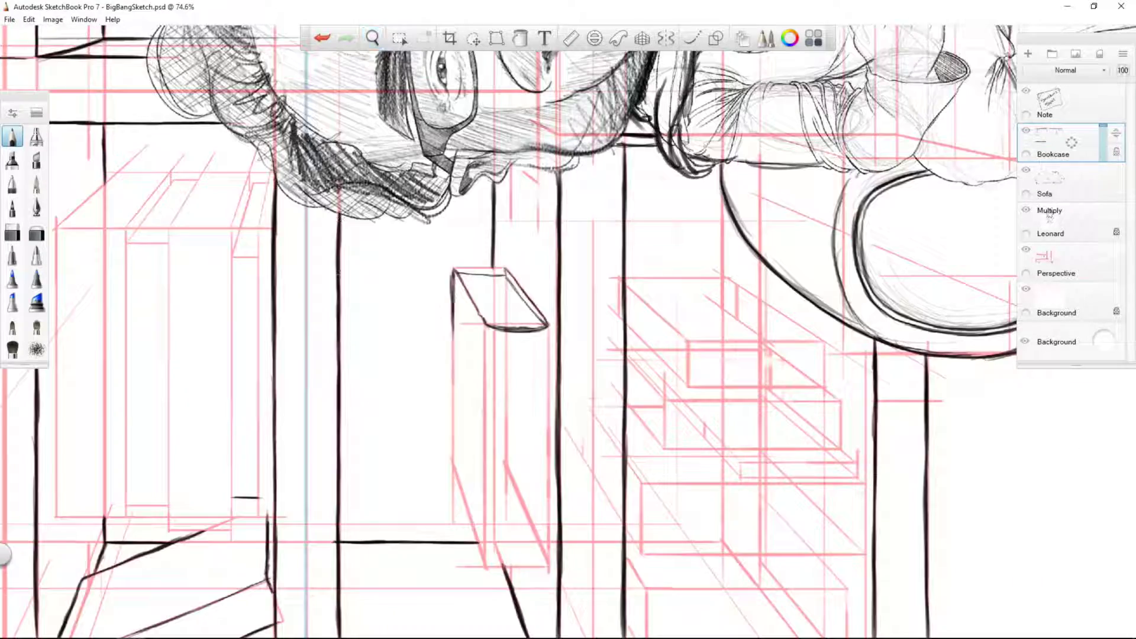
{"action": "key", "text": "ctrl+y"}
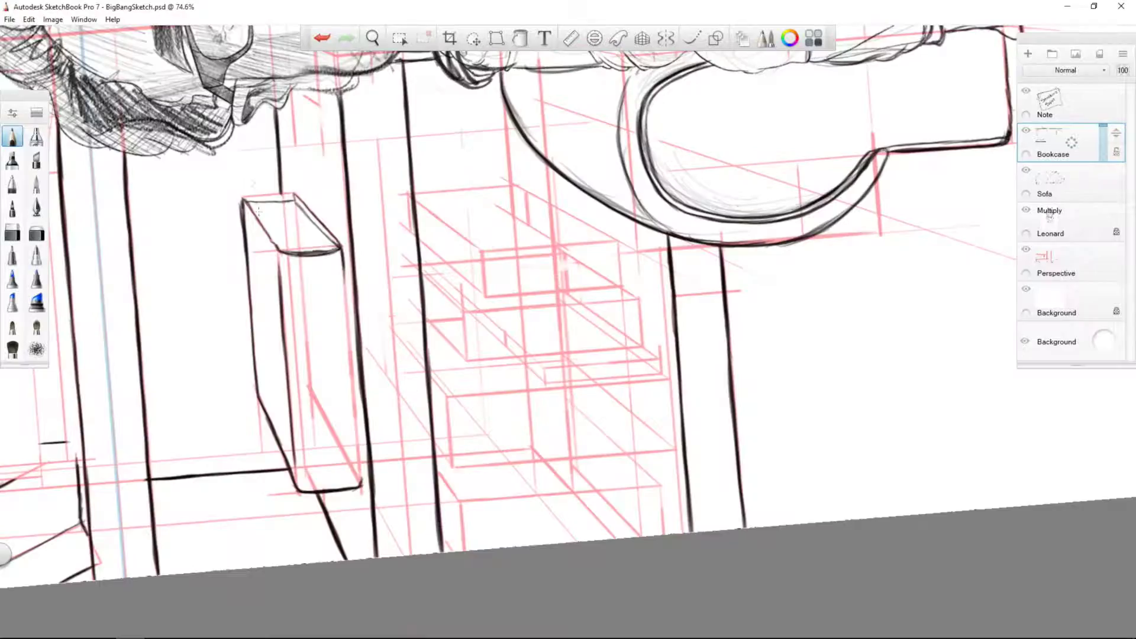
{"action": "key", "text": "Home"}
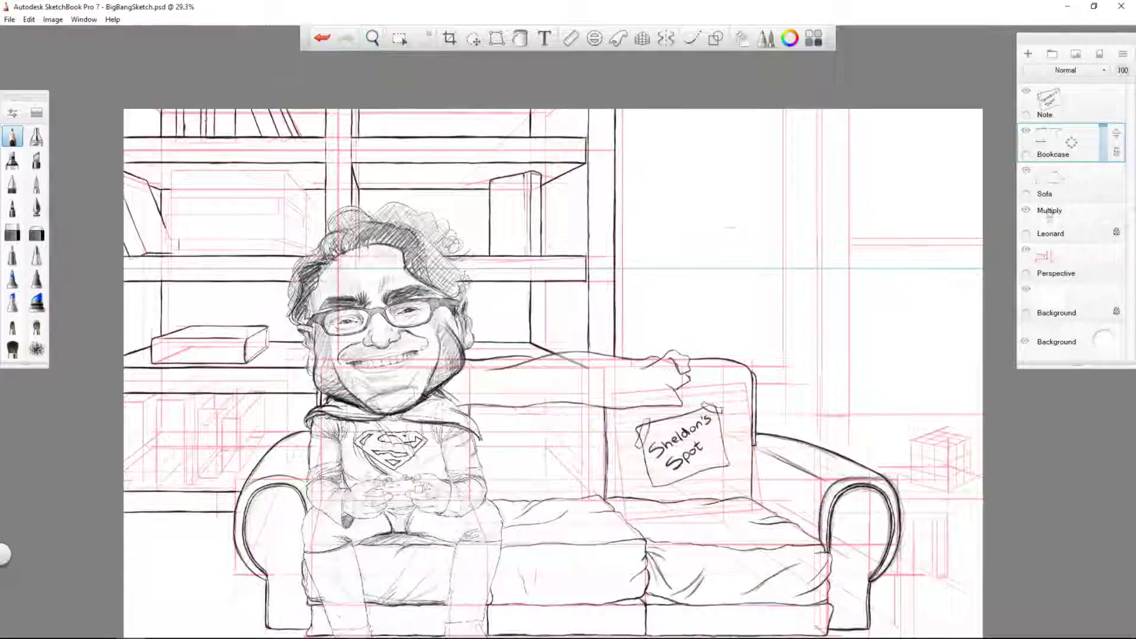
- Zoom onto the shelves and ink the front edge and outline of the left book box
{"action": "key", "text": "ctrl+equal"}
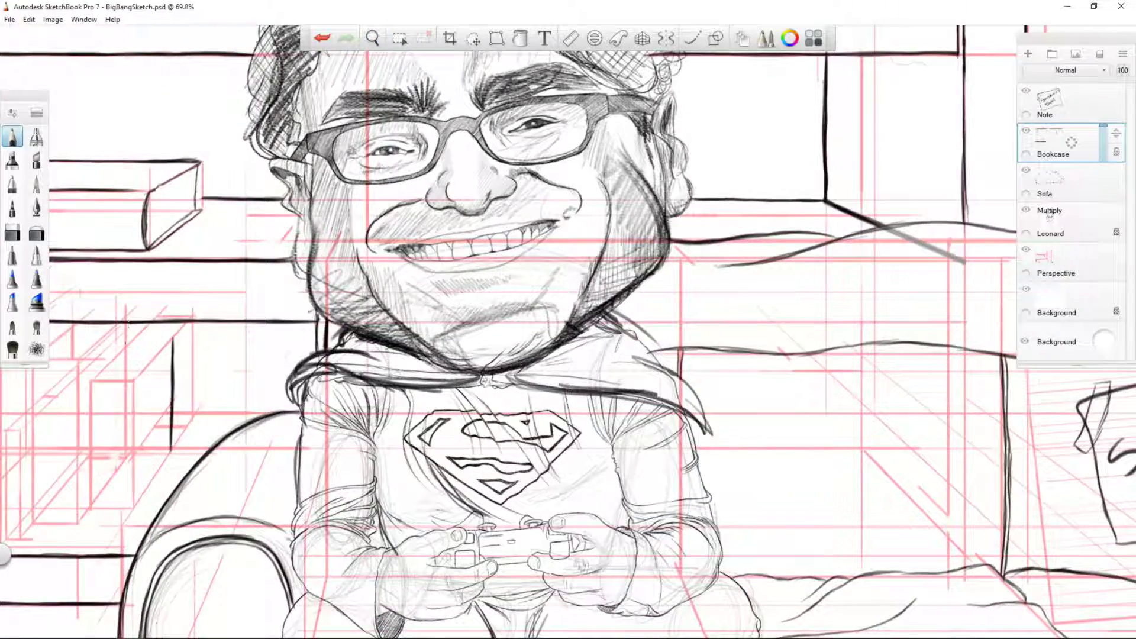
{"action": "left_click_drag", "start_coordinate": [533, 491], "coordinate": [680, 503]}
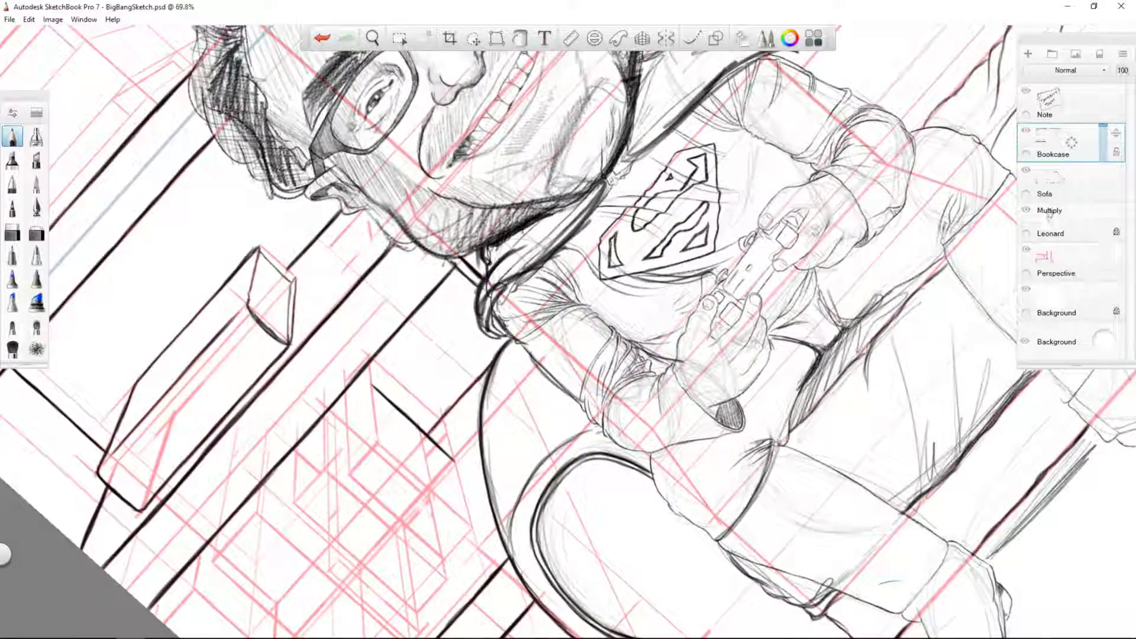
{"action": "key", "text": "Home"}
{"action": "scroll", "coordinate": [251, 301], "scroll_direction": "up", "scroll_amount": 5}
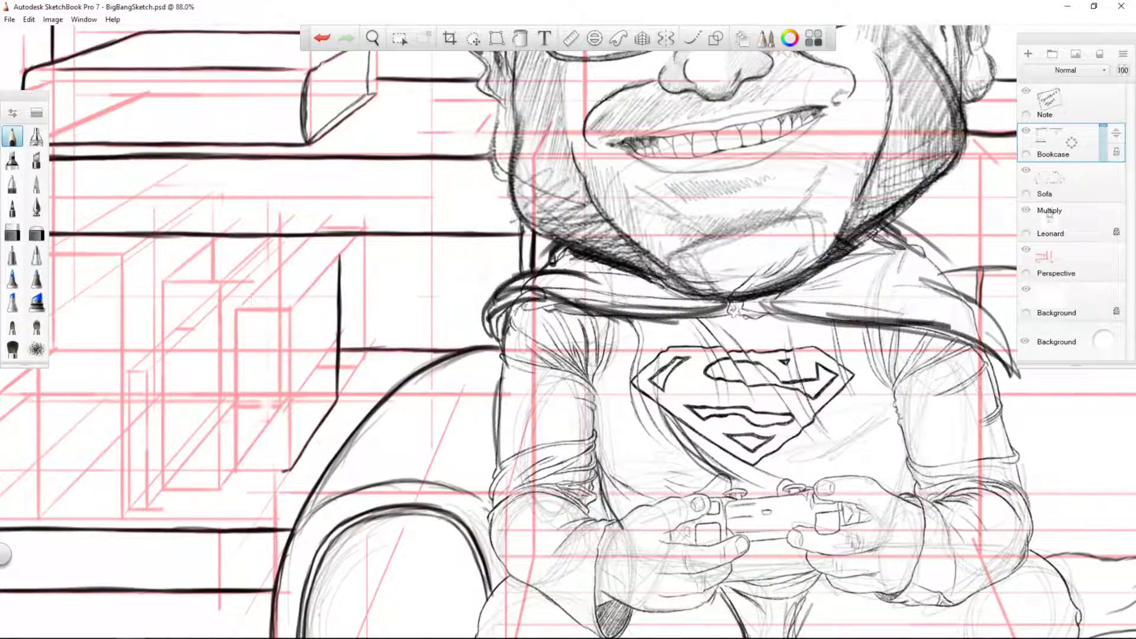
{"action": "mouse_move", "coordinate": [236, 308]}
{"action": "left_mouse_down"}
{"action": "mouse_move", "coordinate": [235, 471]}
{"action": "mouse_move", "coordinate": [288, 470]}
{"action": "left_mouse_up"}
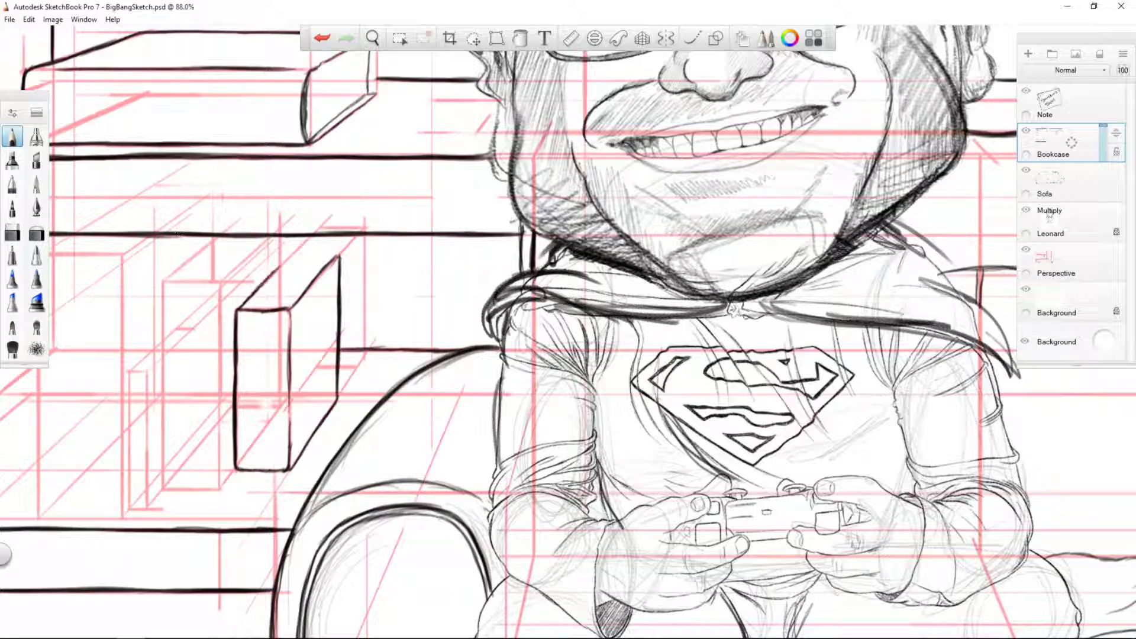
{"action": "left_click_drag", "start_coordinate": [258, 296], "coordinate": [128, 166]}
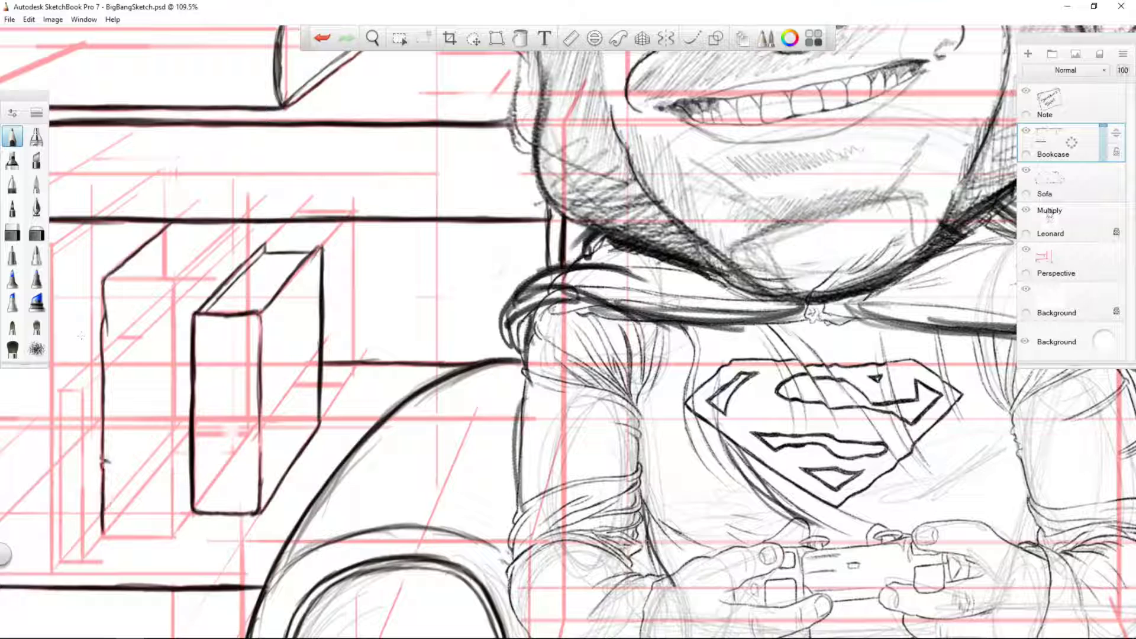
{"action": "left_click_drag", "start_coordinate": [172, 512], "coordinate": [192, 512]}
{"action": "mouse_move", "coordinate": [172, 284]}
{"action": "left_mouse_down"}
{"action": "mouse_move", "coordinate": [173, 509]}
{"action": "mouse_move", "coordinate": [249, 222]}
{"action": "mouse_move", "coordinate": [249, 259]}
{"action": "left_mouse_up"}
{"action": "left_click_drag", "start_coordinate": [177, 278], "coordinate": [105, 276]}
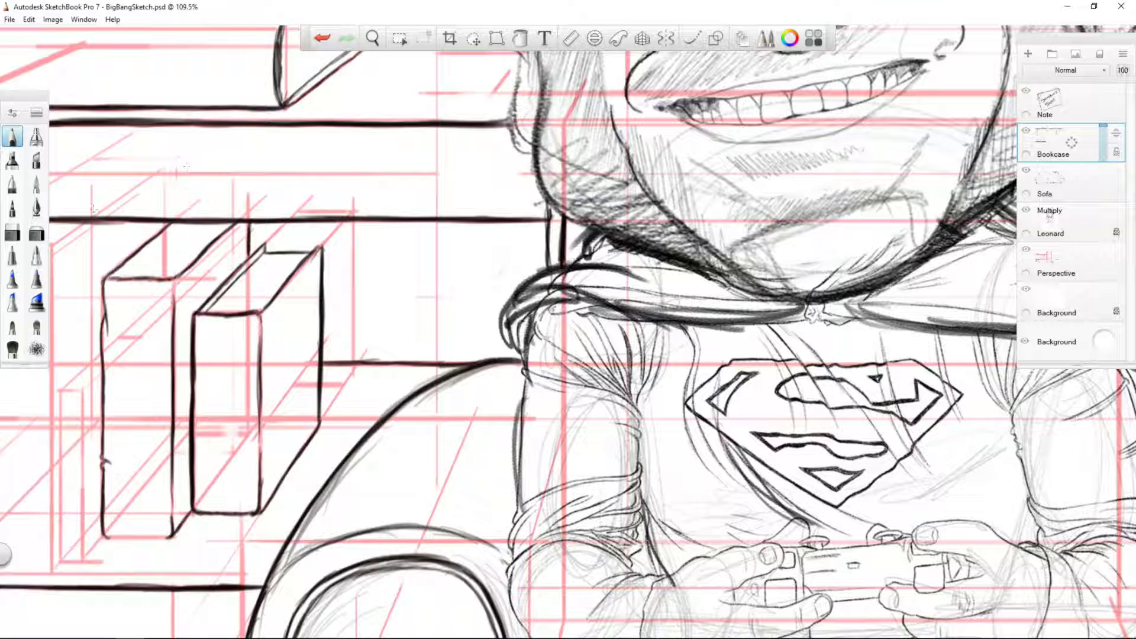
- Draw a thin upright book beside the other shelf books
{"action": "left_click_drag", "start_coordinate": [190, 373], "coordinate": [470, 340]}
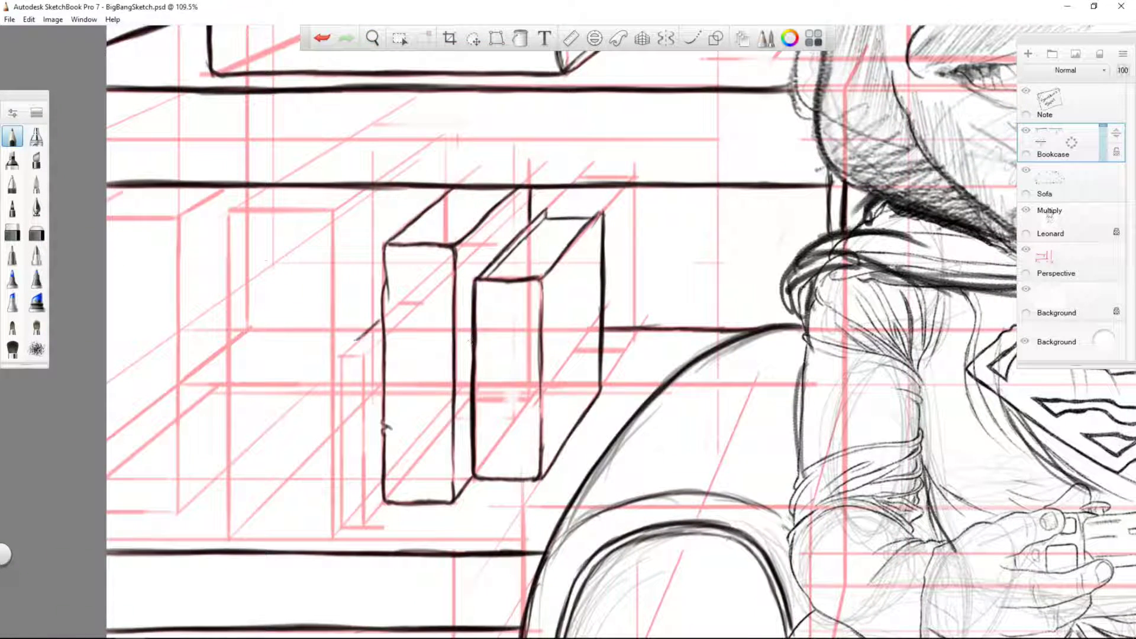
{"action": "left_click_drag", "start_coordinate": [379, 321], "coordinate": [343, 355]}
{"action": "mouse_move", "coordinate": [342, 355]}
{"action": "left_mouse_down"}
{"action": "mouse_move", "coordinate": [340, 384]}
{"action": "mouse_move", "coordinate": [341, 520]}
{"action": "mouse_move", "coordinate": [382, 523]}
{"action": "left_mouse_up"}
{"action": "left_click_drag", "start_coordinate": [362, 358], "coordinate": [362, 522]}
{"action": "left_click_drag", "start_coordinate": [342, 356], "coordinate": [381, 336]}
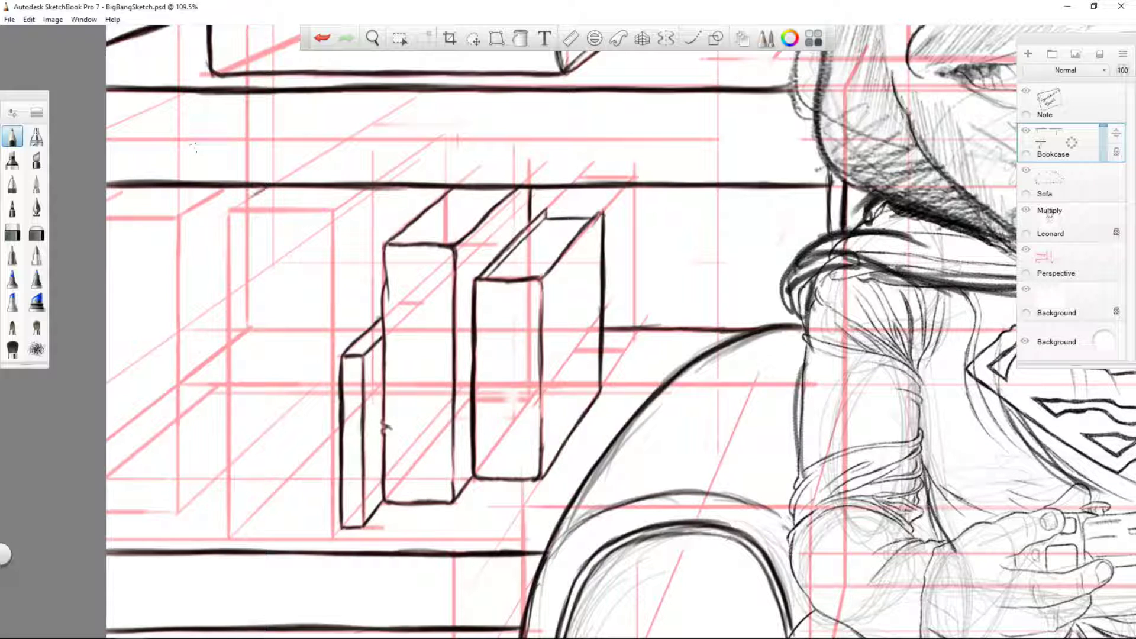
- Ink the leftmost book's full outline, retracing its top and bottom edges
{"action": "mouse_move", "coordinate": [265, 188]}
{"action": "left_mouse_down"}
{"action": "mouse_move", "coordinate": [229, 264]}
{"action": "mouse_move", "coordinate": [226, 476]}
{"action": "left_mouse_up"}
{"action": "mouse_move", "coordinate": [312, 211]}
{"action": "left_mouse_down"}
{"action": "mouse_move", "coordinate": [331, 341]}
{"action": "mouse_move", "coordinate": [330, 513]}
{"action": "left_mouse_up"}
{"action": "left_click_drag", "start_coordinate": [227, 455], "coordinate": [242, 540]}
{"action": "mouse_move", "coordinate": [337, 527]}
{"action": "left_mouse_down"}
{"action": "mouse_move", "coordinate": [333, 538]}
{"action": "mouse_move", "coordinate": [300, 540]}
{"action": "left_mouse_up"}
{"action": "left_click_drag", "start_coordinate": [228, 539], "coordinate": [313, 540]}
{"action": "left_click_drag", "start_coordinate": [284, 210], "coordinate": [328, 212]}
{"action": "left_click_drag", "start_coordinate": [227, 209], "coordinate": [303, 212]}
{"action": "left_click_drag", "start_coordinate": [41, 358], "coordinate": [342, 368]}
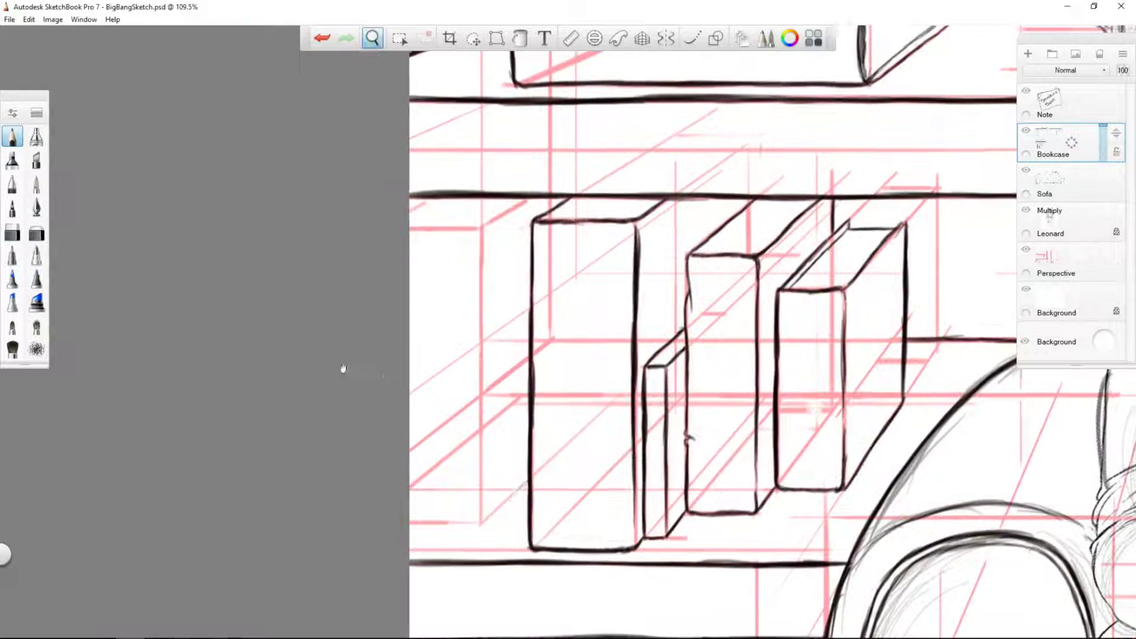
{"action": "left_click_drag", "start_coordinate": [523, 482], "coordinate": [478, 524]}
- Draw another book box, then hide and reshow the perspective guides to check the lines
{"action": "mouse_move", "coordinate": [527, 198]}
{"action": "left_mouse_down"}
{"action": "mouse_move", "coordinate": [479, 332]}
{"action": "mouse_move", "coordinate": [478, 521]}
{"action": "mouse_move", "coordinate": [407, 522]}
{"action": "left_mouse_up"}
{"action": "left_click_drag", "start_coordinate": [407, 228], "coordinate": [480, 228]}
{"action": "left_click_drag", "start_coordinate": [430, 198], "coordinate": [407, 212]}
{"action": "left_click", "coordinate": [1026, 249]}
{"action": "key", "text": "Home"}
{"action": "scroll", "coordinate": [771, 200], "scroll_direction": "up", "scroll_amount": 1}
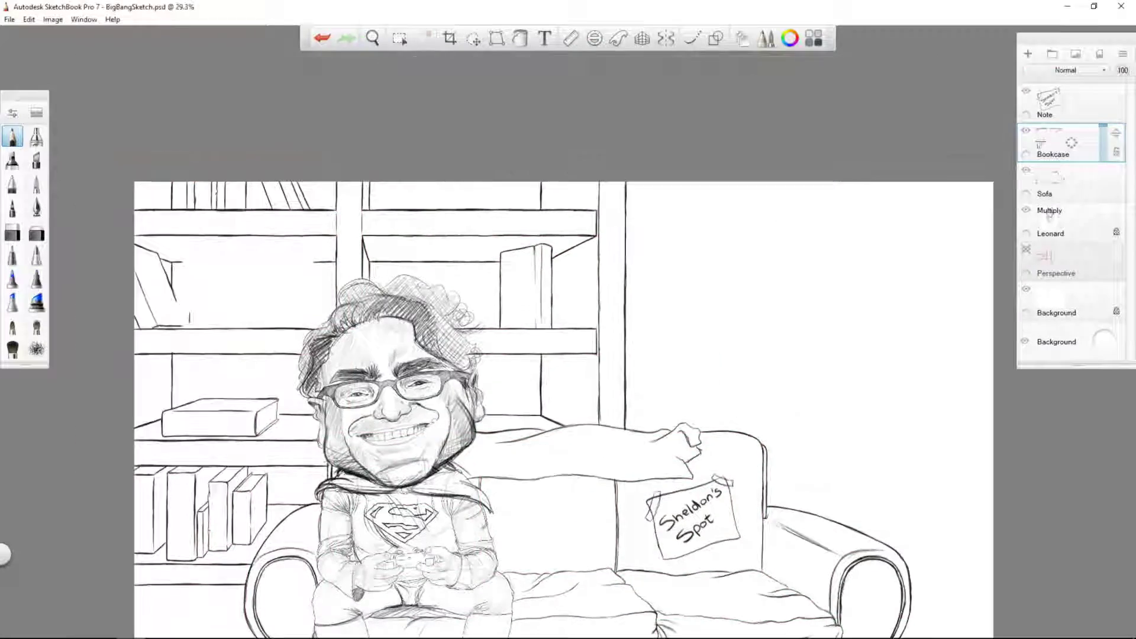
{"action": "left_click", "coordinate": [1026, 249]}
{"action": "scroll", "coordinate": [363, 330], "scroll_direction": "down", "scroll_amount": 3}
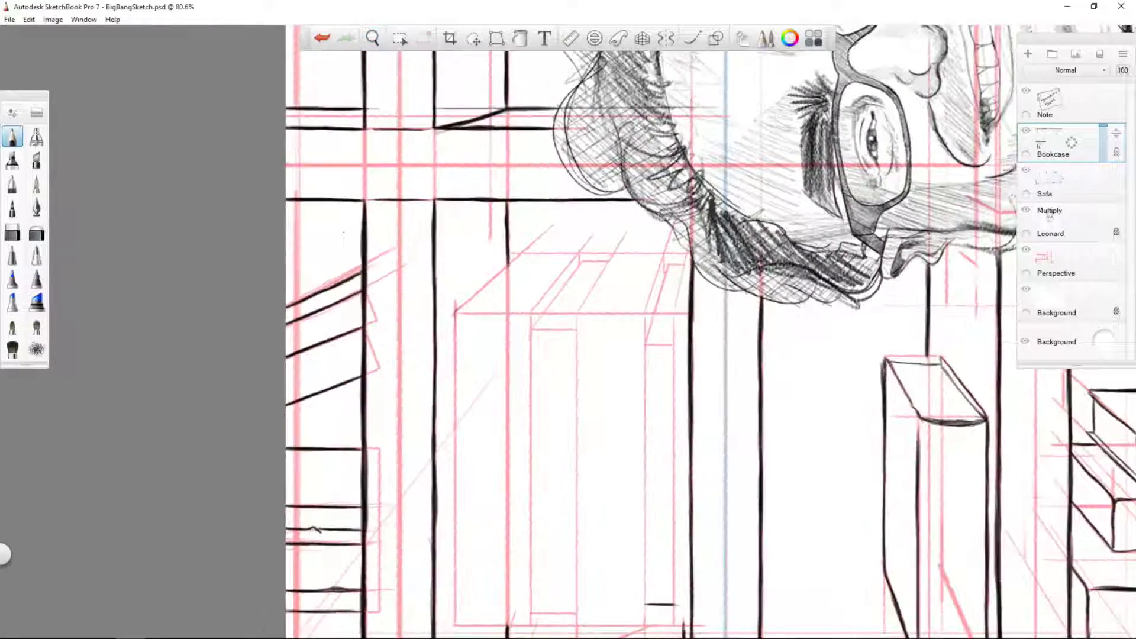
- Ink a tall book on the upper shelf with a hatched top face and closed bottom
{"action": "left_click_drag", "start_coordinate": [454, 492], "coordinate": [454, 625]}
{"action": "left_click_drag", "start_coordinate": [531, 308], "coordinate": [530, 626]}
{"action": "left_click_drag", "start_coordinate": [531, 312], "coordinate": [578, 253]}
{"action": "left_click_drag", "start_coordinate": [578, 253], "coordinate": [519, 251]}
{"action": "mouse_move", "coordinate": [519, 251]}
{"action": "left_mouse_down"}
{"action": "mouse_move", "coordinate": [456, 308]}
{"action": "mouse_move", "coordinate": [491, 293]}
{"action": "left_mouse_up"}
{"action": "left_click_drag", "start_coordinate": [547, 260], "coordinate": [511, 293]}
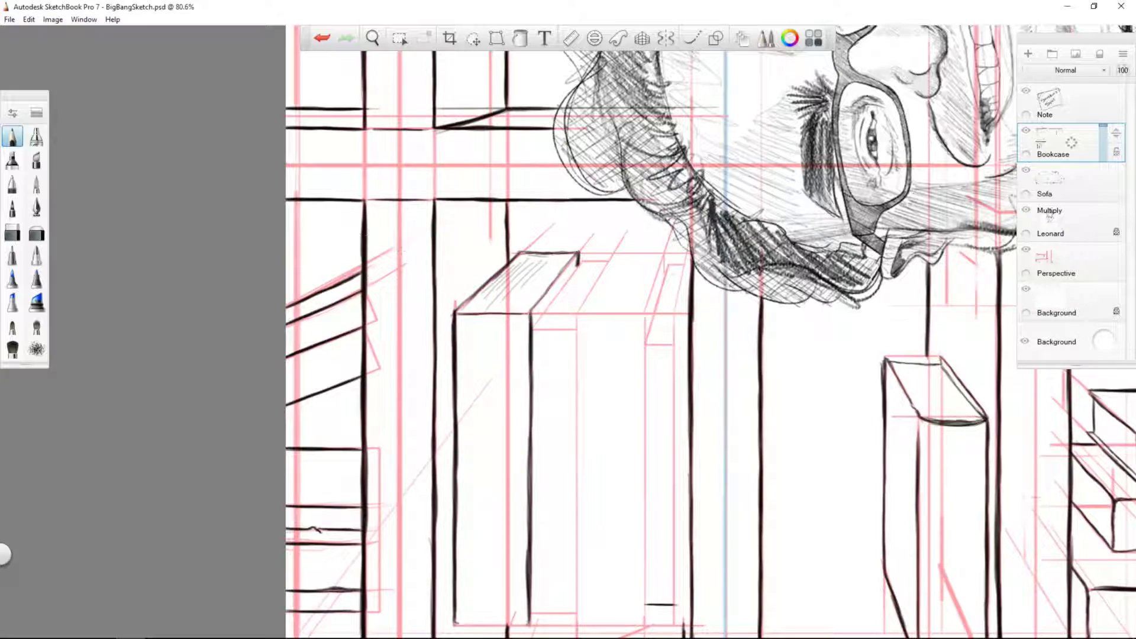
{"action": "left_click_drag", "start_coordinate": [454, 625], "coordinate": [530, 624]}
{"action": "scroll", "coordinate": [529, 624], "scroll_direction": "up", "scroll_amount": 5}
{"action": "scroll", "coordinate": [284, 261], "scroll_direction": "down", "scroll_amount": 5}
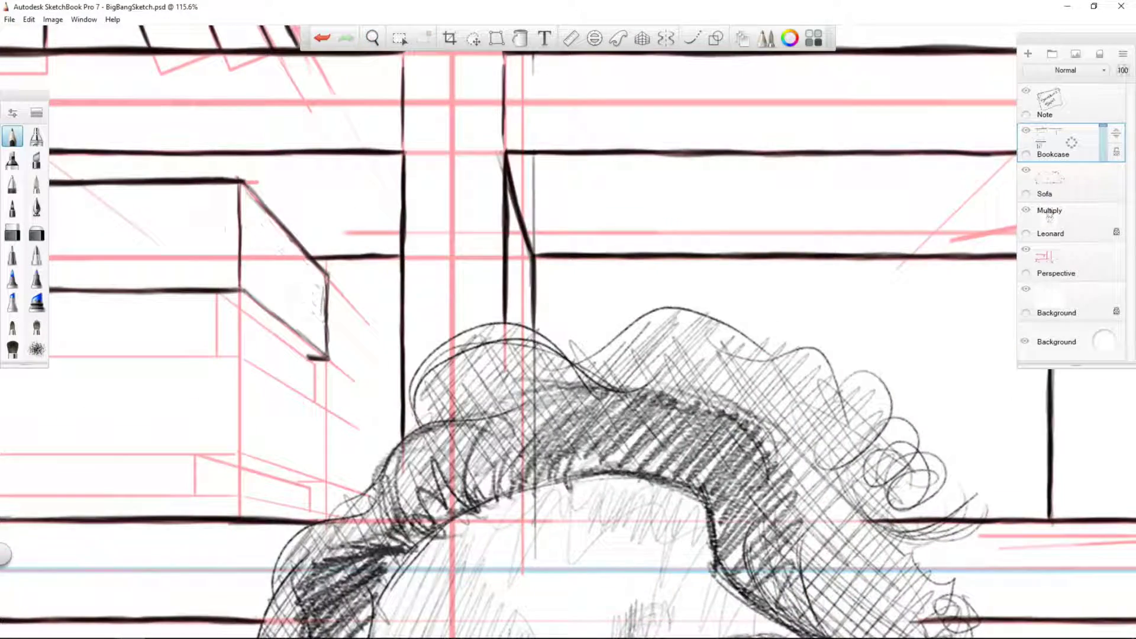
- Ink a long edge of the top-shelf book stack and add shadow hatching at its top
{"action": "left_click_drag", "start_coordinate": [533, 295], "coordinate": [888, 385]}
{"action": "mouse_move", "coordinate": [414, 355]}
{"action": "left_mouse_down"}
{"action": "mouse_move", "coordinate": [327, 327]}
{"action": "mouse_move", "coordinate": [569, 332]}
{"action": "mouse_move", "coordinate": [615, 312]}
{"action": "mouse_move", "coordinate": [492, 454]}
{"action": "left_mouse_up"}
{"action": "left_click_drag", "start_coordinate": [616, 317], "coordinate": [810, 121]}
{"action": "key", "text": "space"}
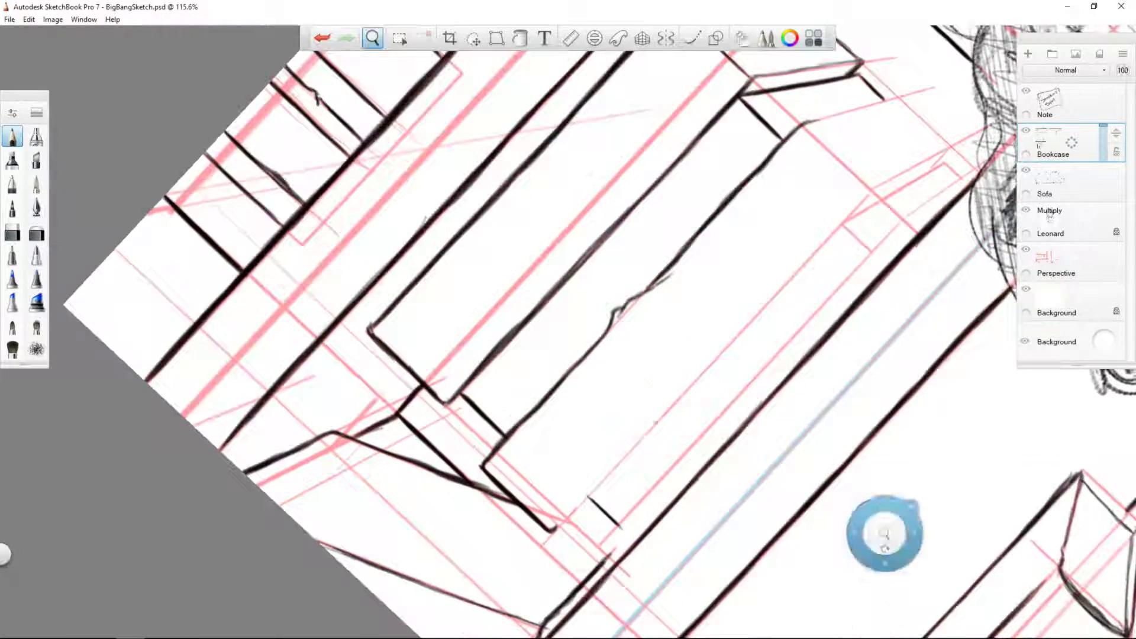
{"action": "left_click_drag", "start_coordinate": [884, 534], "coordinate": [671, 605]}
{"action": "mouse_move", "coordinate": [525, 165]}
{"action": "left_mouse_down"}
{"action": "mouse_move", "coordinate": [567, 206]}
{"action": "mouse_move", "coordinate": [686, 160]}
{"action": "left_mouse_up"}
{"action": "left_click_drag", "start_coordinate": [737, 212], "coordinate": [657, 256]}
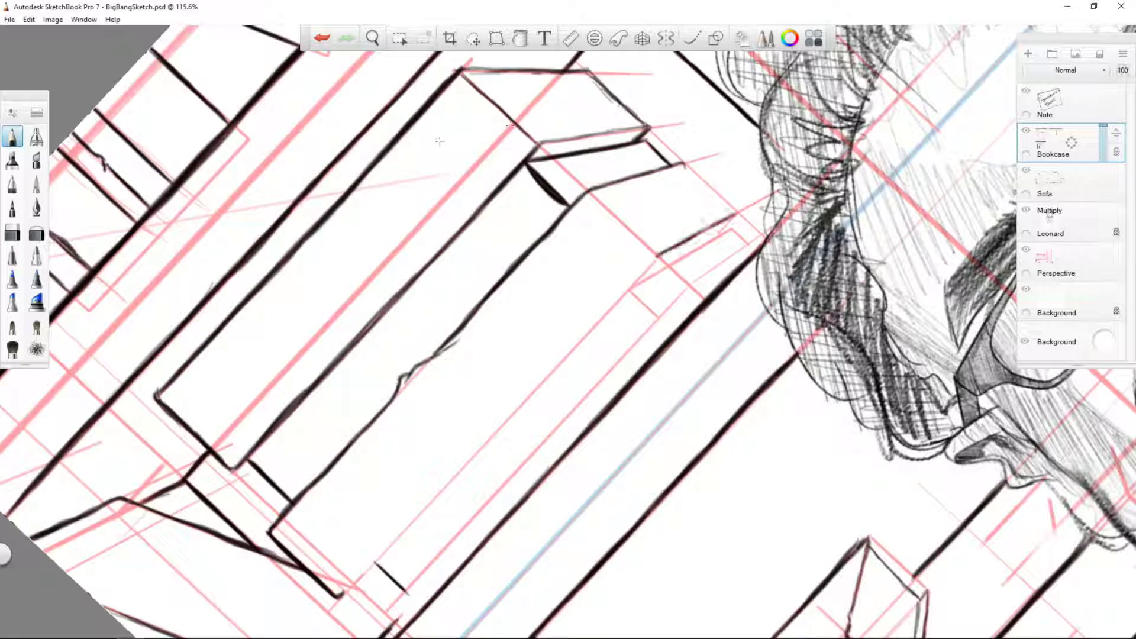
- Ink the book stack's top and right edges, undoing a stray diagonal stroke
{"action": "left_click_drag", "start_coordinate": [589, 193], "coordinate": [655, 254]}
{"action": "left_click_drag", "start_coordinate": [593, 194], "coordinate": [684, 167]}
{"action": "mouse_move", "coordinate": [680, 167]}
{"action": "left_mouse_down"}
{"action": "mouse_move", "coordinate": [705, 190]}
{"action": "mouse_move", "coordinate": [722, 233]}
{"action": "left_mouse_up"}
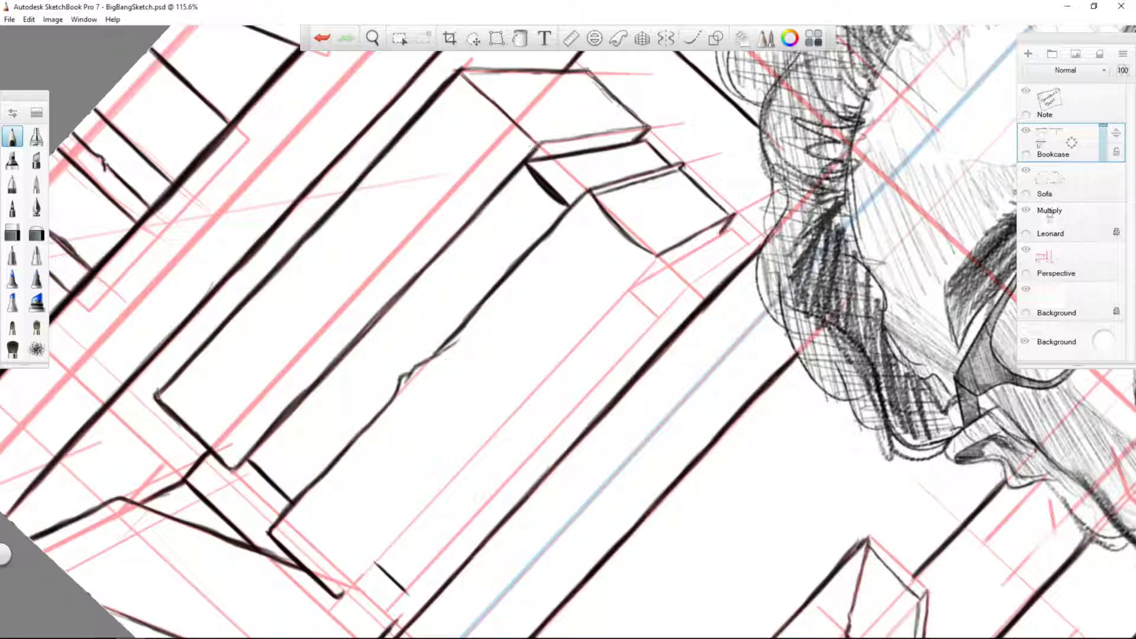
{"action": "left_click_drag", "start_coordinate": [655, 257], "coordinate": [604, 317]}
{"action": "left_click_drag", "start_coordinate": [621, 291], "coordinate": [535, 388]}
{"action": "key", "text": "ctrl+z"}
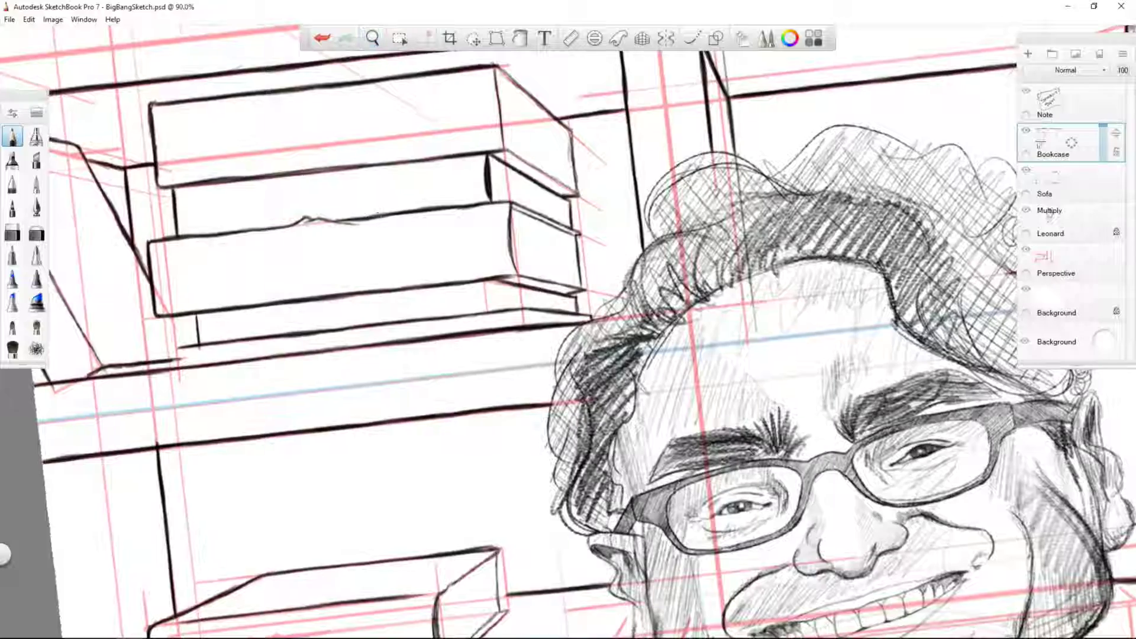
- Touch up the bookcase edge with short strokes and recentre the drawing
{"action": "left_click_drag", "start_coordinate": [485, 282], "coordinate": [486, 312]}
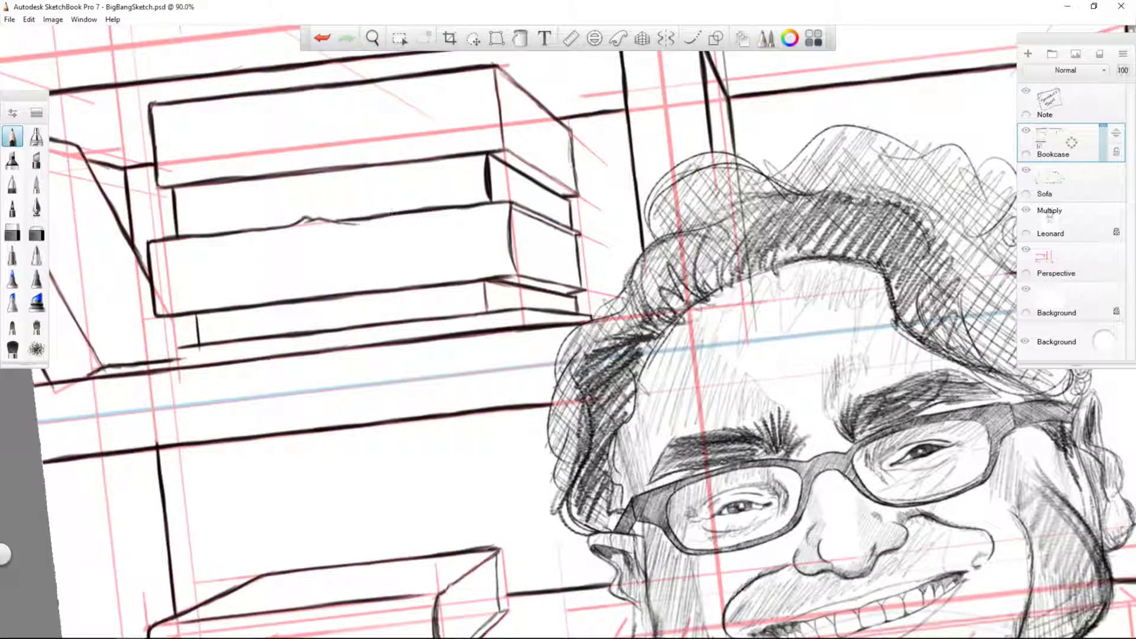
{"action": "left_click_drag", "start_coordinate": [177, 346], "coordinate": [178, 362]}
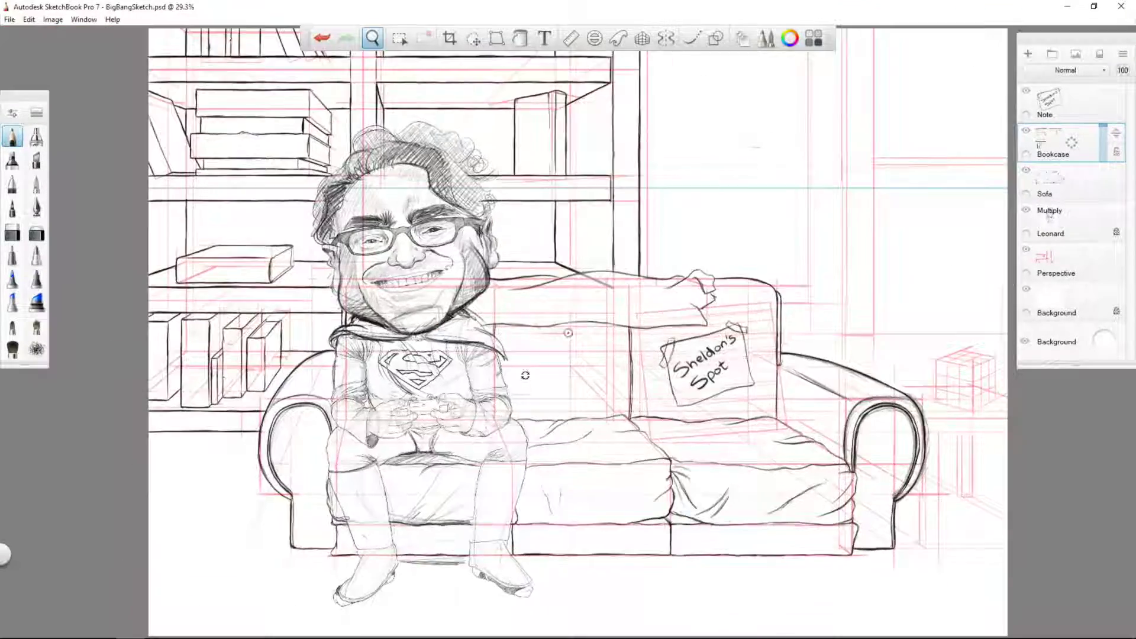
{"action": "left_click_drag", "start_coordinate": [525, 375], "coordinate": [368, 421]}
- Add a new layer named 'Table'
{"action": "left_click", "coordinate": [1028, 53]}
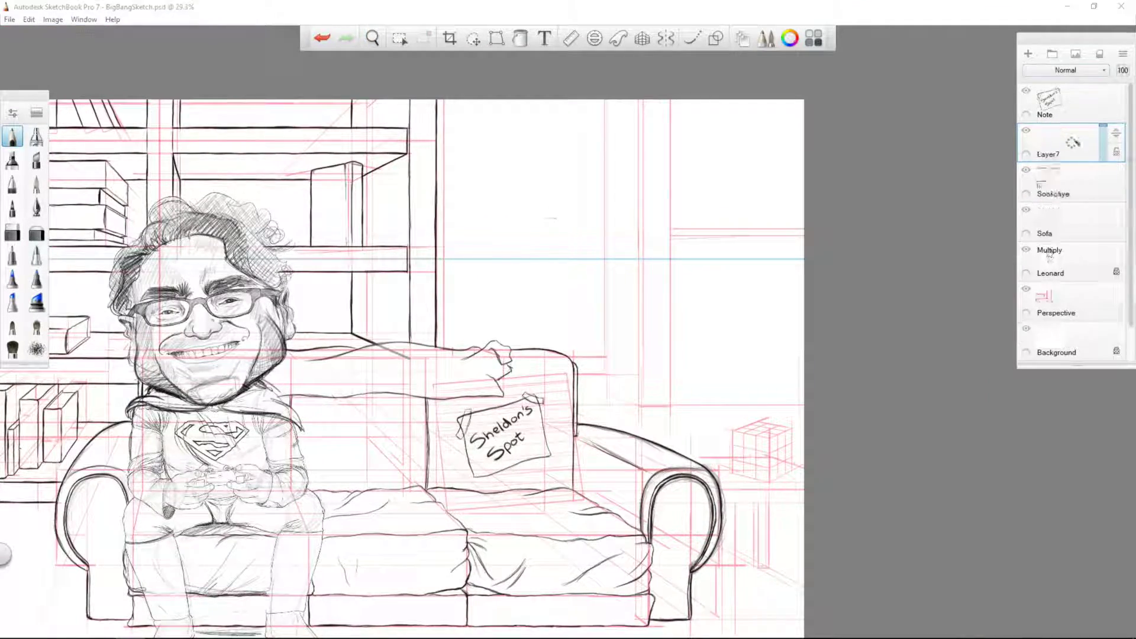
{"action": "double_click", "coordinate": [1046, 154]}
{"action": "type", "text": "Table"}
{"action": "key", "text": "Return"}
{"action": "scroll", "coordinate": [476, 159], "scroll_direction": "up", "scroll_amount": 5}
- Ink the side table's vertical edges, extending them down to the sofa
{"action": "left_click_drag", "start_coordinate": [658, 232], "coordinate": [469, 385]}
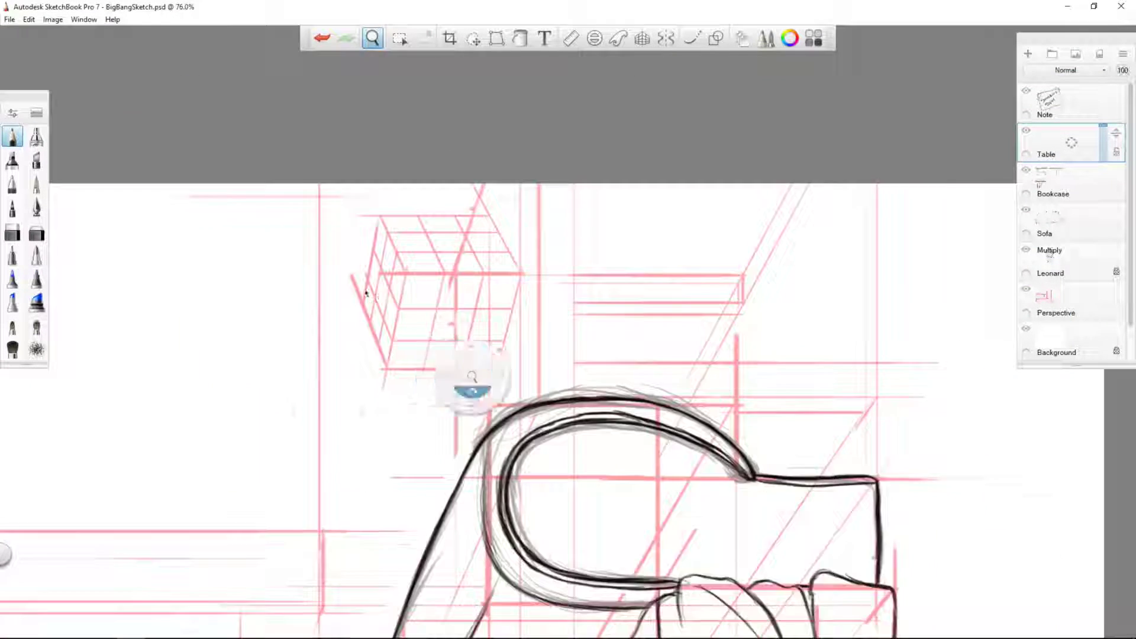
{"action": "left_click_drag", "start_coordinate": [411, 350], "coordinate": [410, 511]}
{"action": "left_click_drag", "start_coordinate": [518, 124], "coordinate": [516, 396]}
{"action": "left_click_drag", "start_coordinate": [563, 125], "coordinate": [562, 390]}
{"action": "left_click_drag", "start_coordinate": [449, 124], "coordinate": [431, 163]}
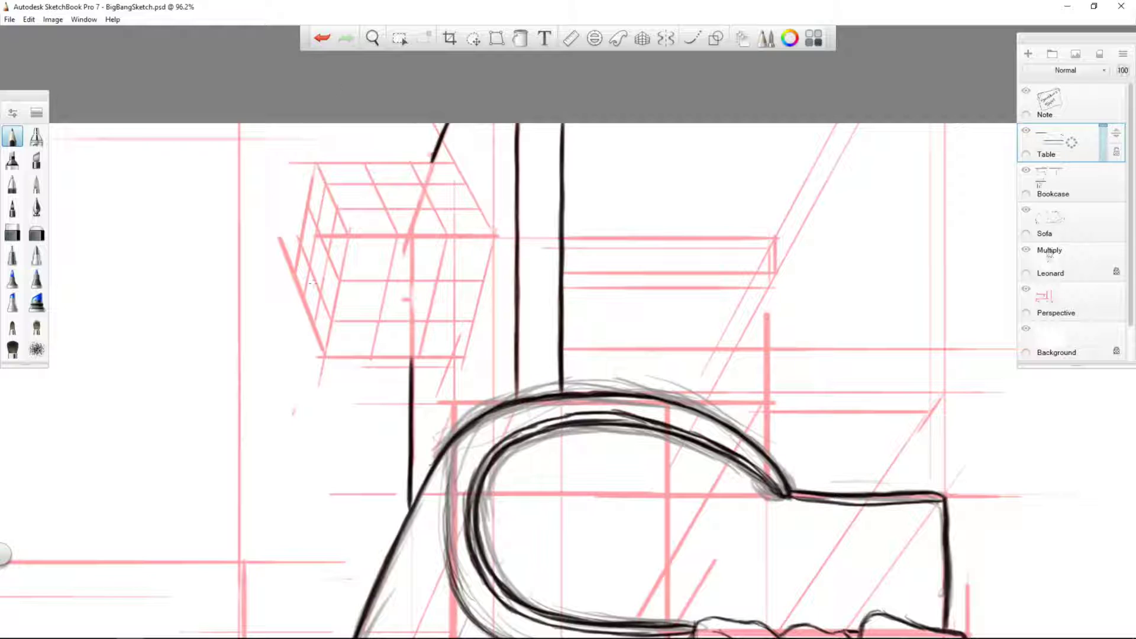
- Ink the cube's vertical grid lines and the top-face grid edges
{"action": "left_click_drag", "start_coordinate": [495, 238], "coordinate": [462, 358]}
{"action": "left_click_drag", "start_coordinate": [447, 238], "coordinate": [418, 356]}
{"action": "left_click_drag", "start_coordinate": [399, 238], "coordinate": [370, 357]}
{"action": "left_click_drag", "start_coordinate": [349, 238], "coordinate": [326, 348]}
{"action": "left_click_drag", "start_coordinate": [315, 163], "coordinate": [349, 237]}
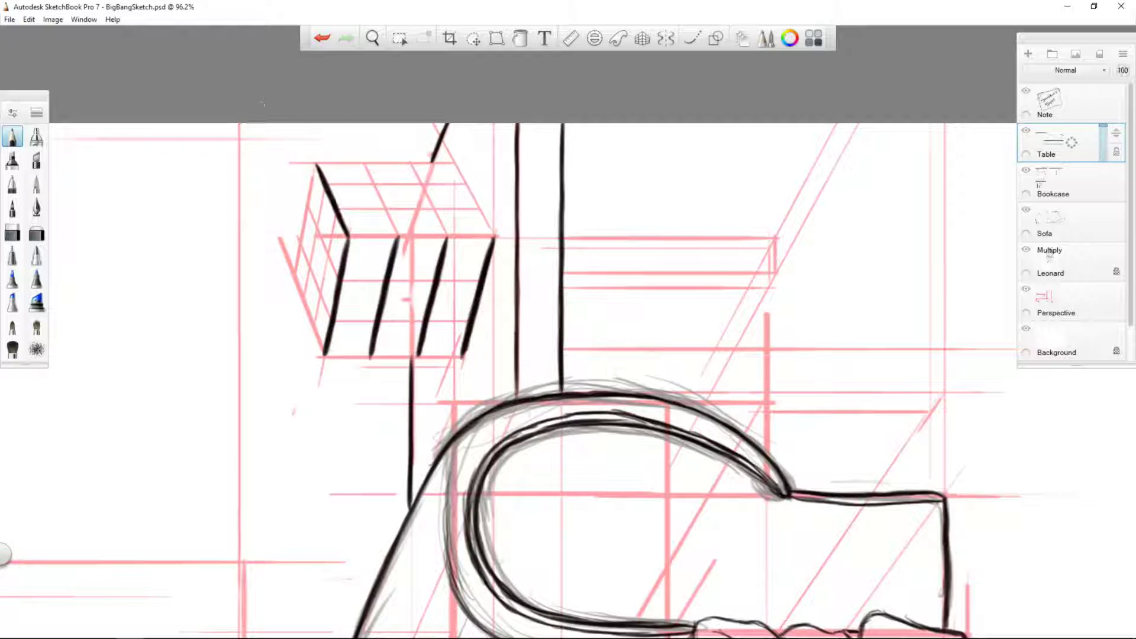
{"action": "left_click_drag", "start_coordinate": [364, 162], "coordinate": [400, 236]}
{"action": "left_click_drag", "start_coordinate": [411, 163], "coordinate": [448, 237]}
{"action": "left_click_drag", "start_coordinate": [455, 162], "coordinate": [494, 236]}
- Outline the cube's left edge and ink its corner and inner vertical lines
{"action": "left_click_drag", "start_coordinate": [315, 163], "coordinate": [294, 271]}
{"action": "left_click_drag", "start_coordinate": [293, 271], "coordinate": [323, 353]}
{"action": "left_click_drag", "start_coordinate": [307, 246], "coordinate": [319, 355]}
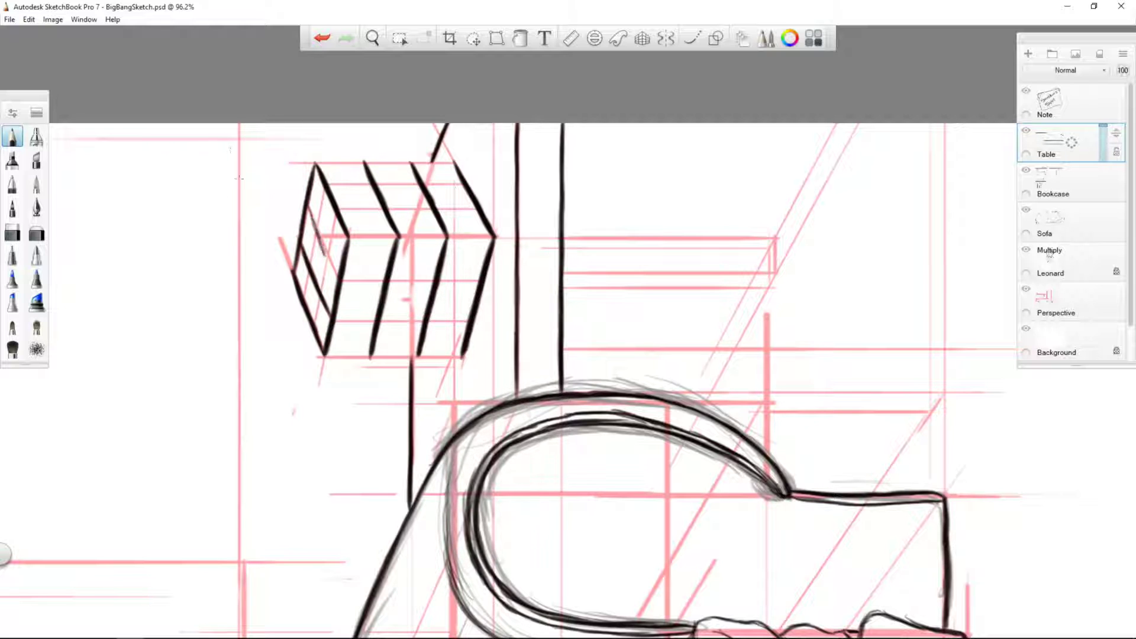
{"action": "left_click_drag", "start_coordinate": [337, 207], "coordinate": [305, 281]}
{"action": "key", "text": "ctrl+z"}
{"action": "key", "text": "ctrl+z"}
{"action": "left_click_drag", "start_coordinate": [423, 271], "coordinate": [422, 378]}
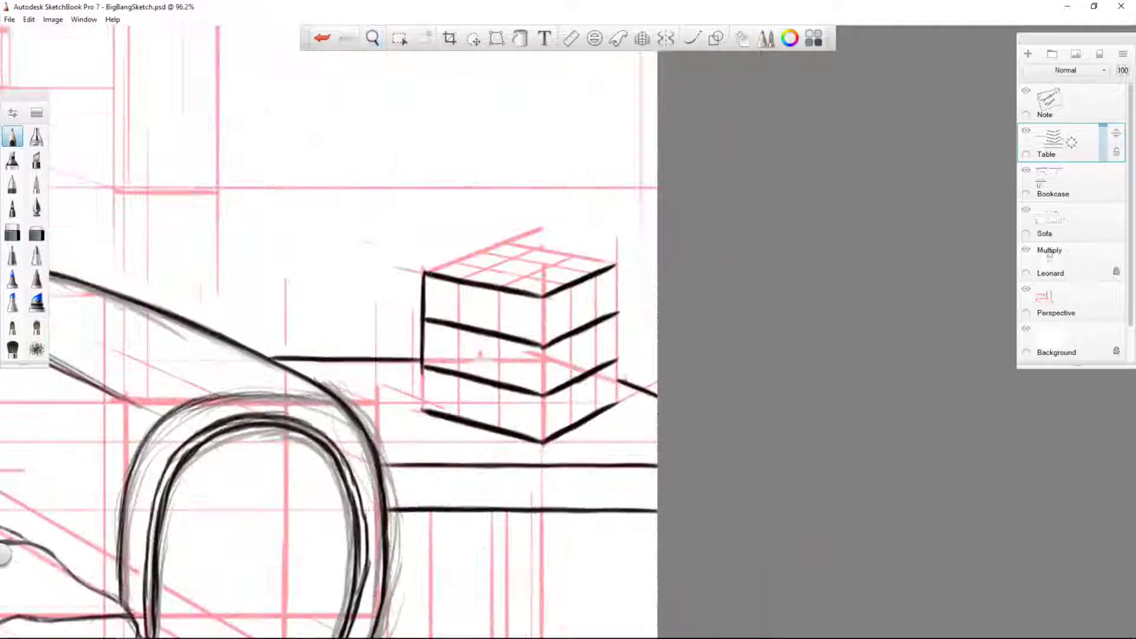
{"action": "left_click_drag", "start_coordinate": [422, 313], "coordinate": [423, 413]}
{"action": "mouse_move", "coordinate": [616, 266]}
{"action": "left_mouse_down"}
{"action": "mouse_move", "coordinate": [615, 403]}
{"action": "mouse_move", "coordinate": [594, 409]}
{"action": "left_mouse_up"}
{"action": "mouse_move", "coordinate": [572, 287]}
{"action": "left_mouse_down"}
{"action": "mouse_move", "coordinate": [571, 423]}
{"action": "mouse_move", "coordinate": [543, 442]}
{"action": "left_mouse_up"}
{"action": "left_click_drag", "start_coordinate": [500, 289], "coordinate": [496, 426]}
{"action": "left_click_drag", "start_coordinate": [458, 284], "coordinate": [456, 418]}
- Sketch a rough cat sitting on the cube on the Perspective layer
{"action": "left_click", "coordinate": [1056, 302]}
{"action": "left_click_drag", "start_coordinate": [484, 268], "coordinate": [489, 228]}
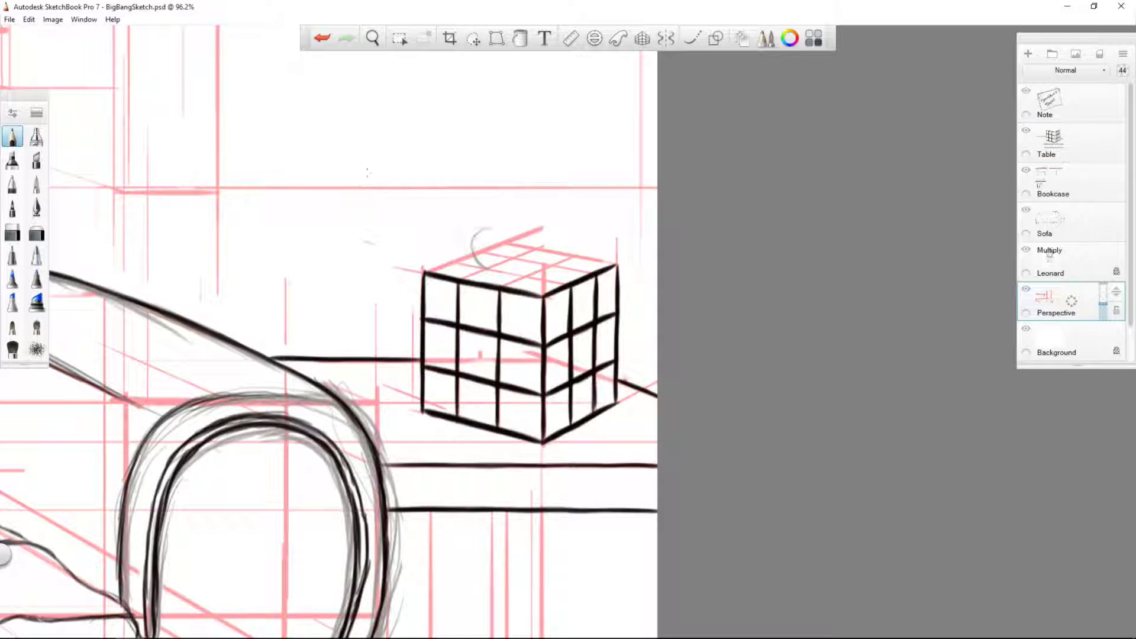
{"action": "left_click_drag", "start_coordinate": [559, 205], "coordinate": [546, 242]}
{"action": "left_click_drag", "start_coordinate": [561, 231], "coordinate": [532, 263]}
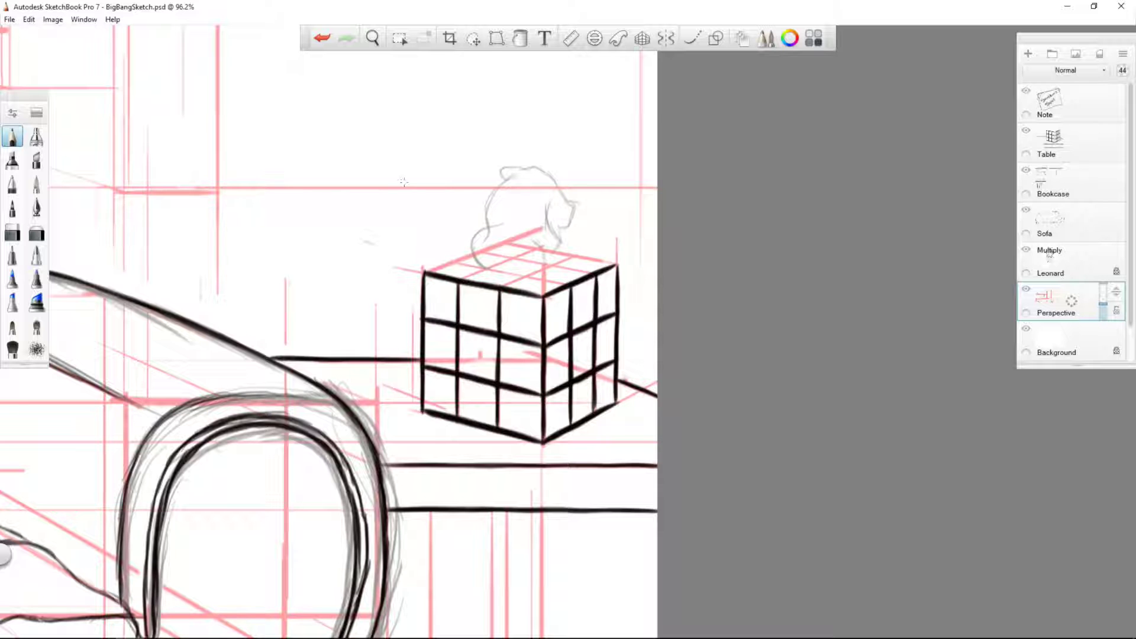
{"action": "left_click", "coordinate": [1048, 145]}
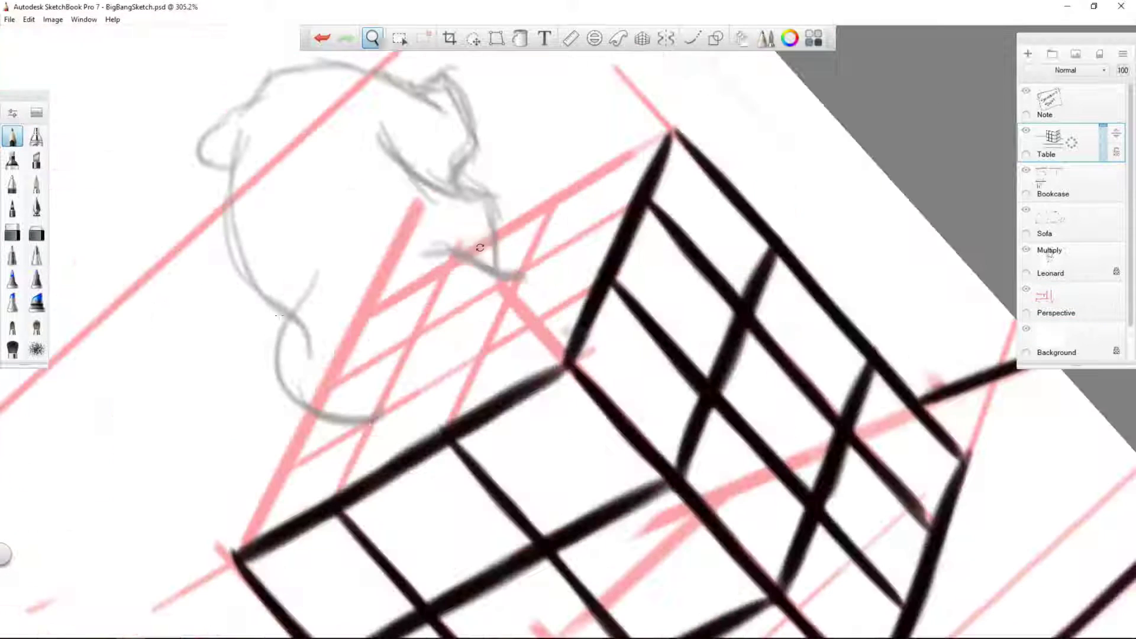
- Back on the Table layer, ink the cube's grid and edge lines
{"action": "left_click_drag", "start_coordinate": [373, 417], "coordinate": [334, 494]}
{"action": "left_click_drag", "start_coordinate": [485, 349], "coordinate": [449, 423]}
{"action": "left_click_drag", "start_coordinate": [556, 195], "coordinate": [520, 272]}
{"action": "left_click_drag", "start_coordinate": [312, 412], "coordinate": [232, 554]}
{"action": "mouse_move", "coordinate": [529, 251]}
{"action": "left_mouse_down"}
{"action": "mouse_move", "coordinate": [471, 376]}
{"action": "mouse_move", "coordinate": [368, 279]}
{"action": "left_mouse_up"}
{"action": "left_click_drag", "start_coordinate": [490, 165], "coordinate": [503, 308]}
{"action": "left_click_drag", "start_coordinate": [500, 255], "coordinate": [511, 518]}
{"action": "left_click_drag", "start_coordinate": [441, 97], "coordinate": [434, 322]}
- Ink the cat's head and body outline over the sketch and touch up the cube
{"action": "left_click_drag", "start_coordinate": [370, 337], "coordinate": [408, 394]}
{"action": "mouse_move", "coordinate": [373, 314]}
{"action": "left_mouse_down"}
{"action": "mouse_move", "coordinate": [254, 284]}
{"action": "mouse_move", "coordinate": [195, 473]}
{"action": "left_mouse_up"}
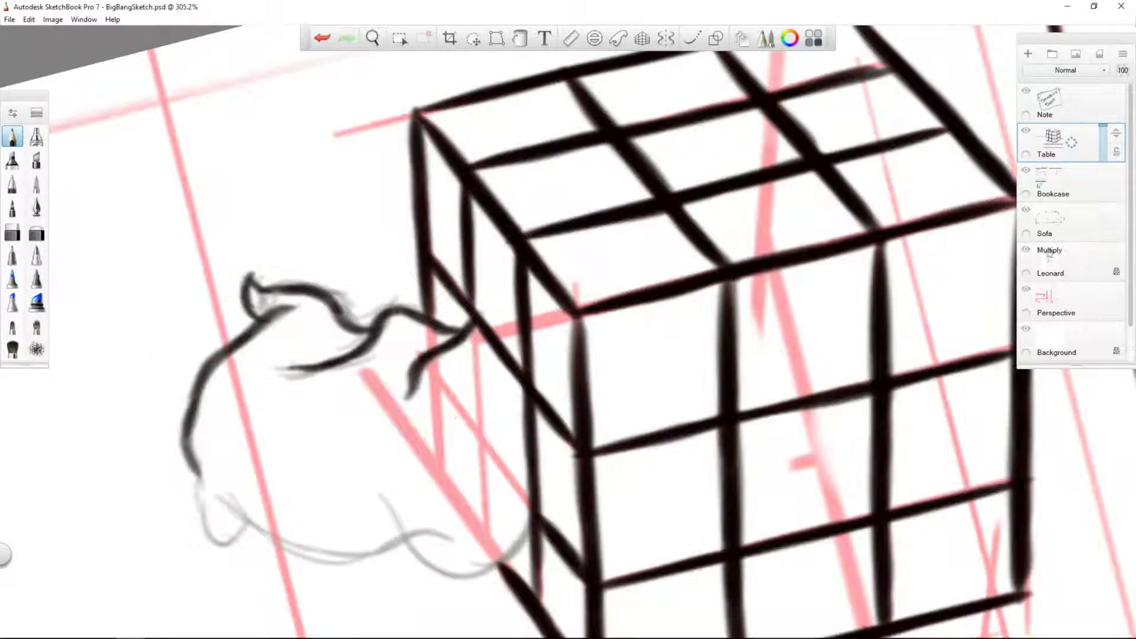
{"action": "left_click_drag", "start_coordinate": [568, 319], "coordinate": [592, 236]}
{"action": "left_click_drag", "start_coordinate": [314, 204], "coordinate": [332, 426]}
{"action": "left_click_drag", "start_coordinate": [331, 367], "coordinate": [379, 444]}
{"action": "left_click_drag", "start_coordinate": [261, 183], "coordinate": [213, 319]}
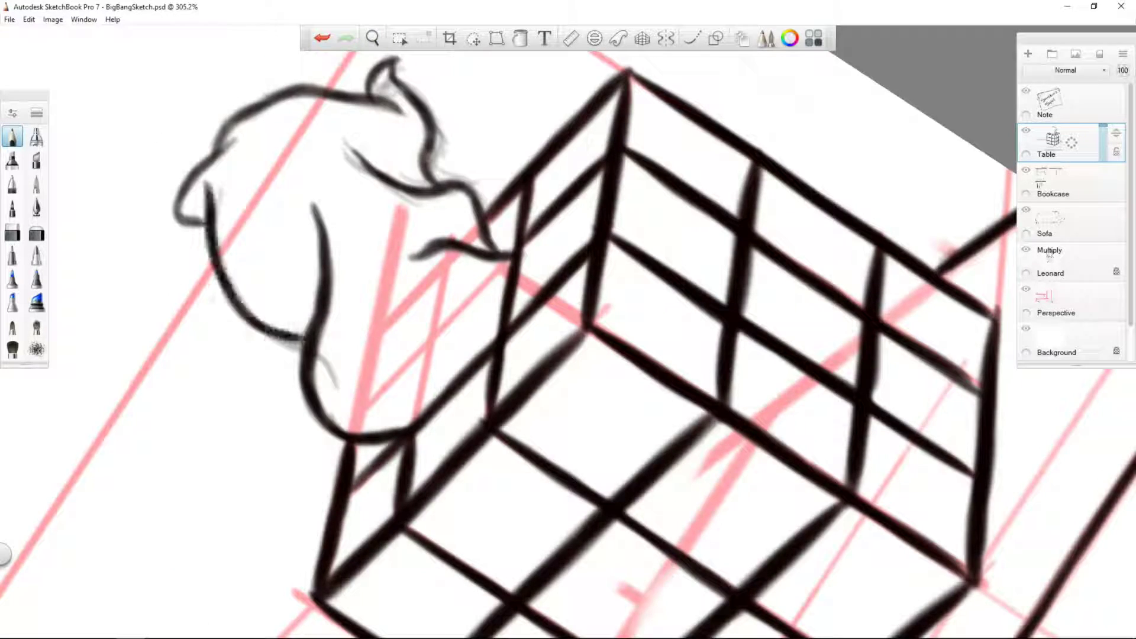
{"action": "left_click_drag", "start_coordinate": [438, 272], "coordinate": [503, 319]}
{"action": "key", "text": "Home"}
{"action": "mouse_move", "coordinate": [355, 254]}
{"action": "left_mouse_down"}
{"action": "mouse_move", "coordinate": [468, 296]}
{"action": "mouse_move", "coordinate": [413, 289]}
{"action": "mouse_move", "coordinate": [418, 277]}
{"action": "left_mouse_up"}
- Draw the table legs down to the floor, including the far leg
{"action": "left_click_drag", "start_coordinate": [556, 474], "coordinate": [556, 559]}
{"action": "left_click_drag", "start_coordinate": [516, 284], "coordinate": [516, 375]}
{"action": "left_click_drag", "start_coordinate": [519, 192], "coordinate": [516, 435]}
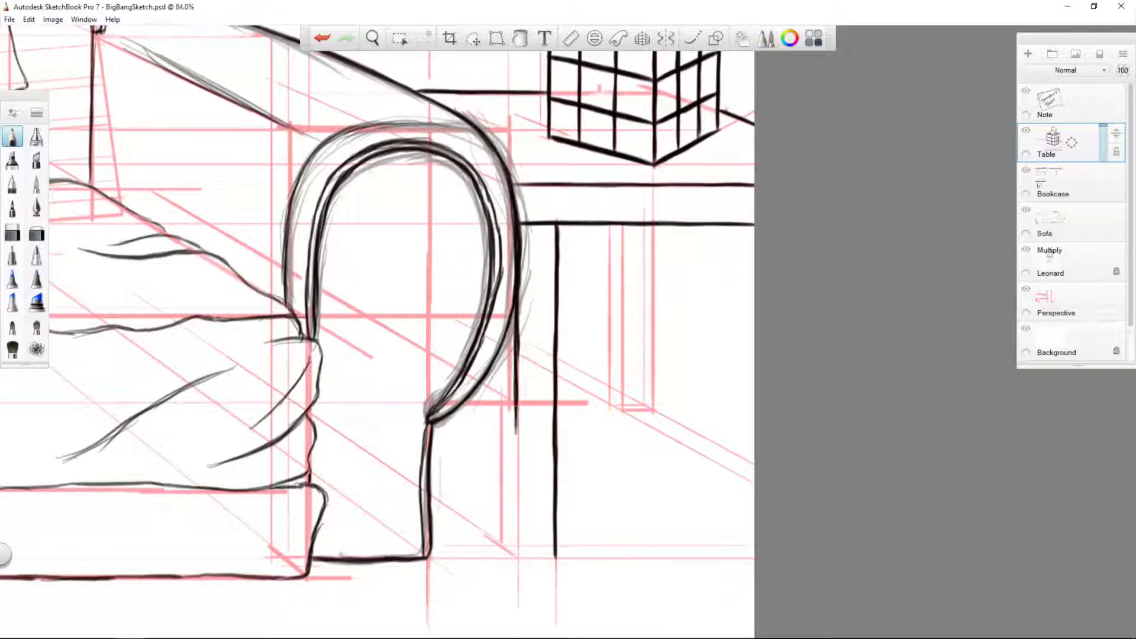
{"action": "left_click_drag", "start_coordinate": [516, 396], "coordinate": [559, 558]}
{"action": "mouse_move", "coordinate": [502, 344]}
{"action": "left_mouse_down"}
{"action": "mouse_move", "coordinate": [502, 465]}
{"action": "mouse_move", "coordinate": [518, 558]}
{"action": "left_mouse_up"}
{"action": "left_click_drag", "start_coordinate": [654, 224], "coordinate": [653, 410]}
{"action": "mouse_move", "coordinate": [622, 224]}
{"action": "left_mouse_down"}
{"action": "mouse_move", "coordinate": [622, 381]}
{"action": "mouse_move", "coordinate": [653, 409]}
{"action": "left_mouse_up"}
{"action": "left_click_drag", "start_coordinate": [611, 224], "coordinate": [612, 319]}
{"action": "left_click_drag", "start_coordinate": [611, 273], "coordinate": [634, 411]}
{"action": "scroll", "coordinate": [727, 259], "scroll_direction": "down", "scroll_amount": 5}
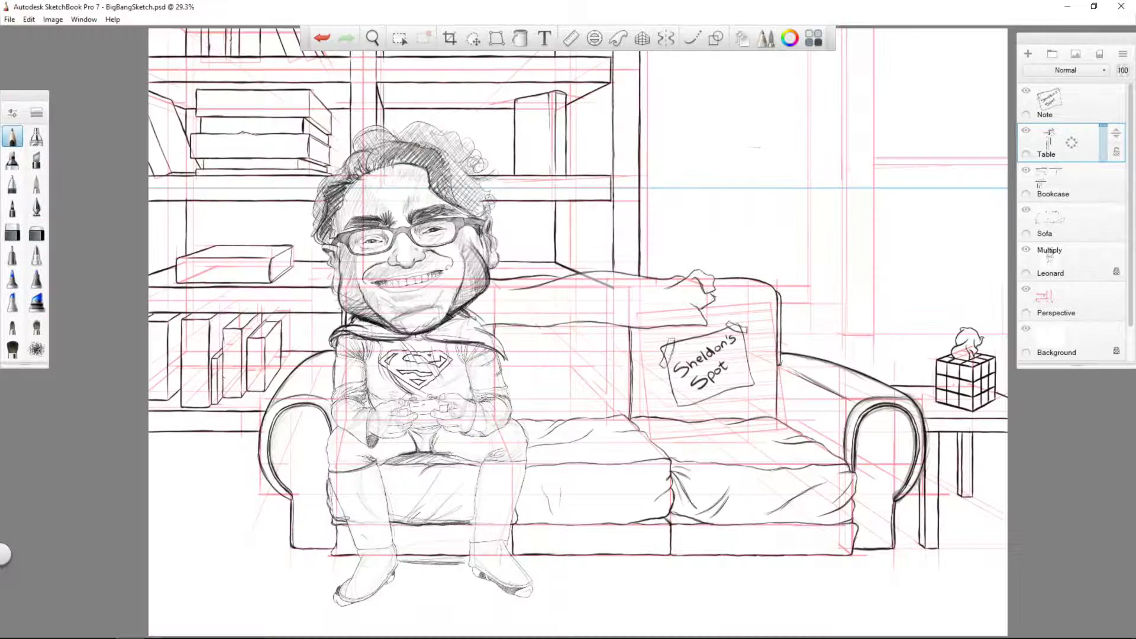
- Add a new layer above Table and name it Door
{"action": "left_click", "coordinate": [1026, 289]}
{"action": "left_click", "coordinate": [1026, 289]}
{"action": "left_click", "coordinate": [1027, 54]}
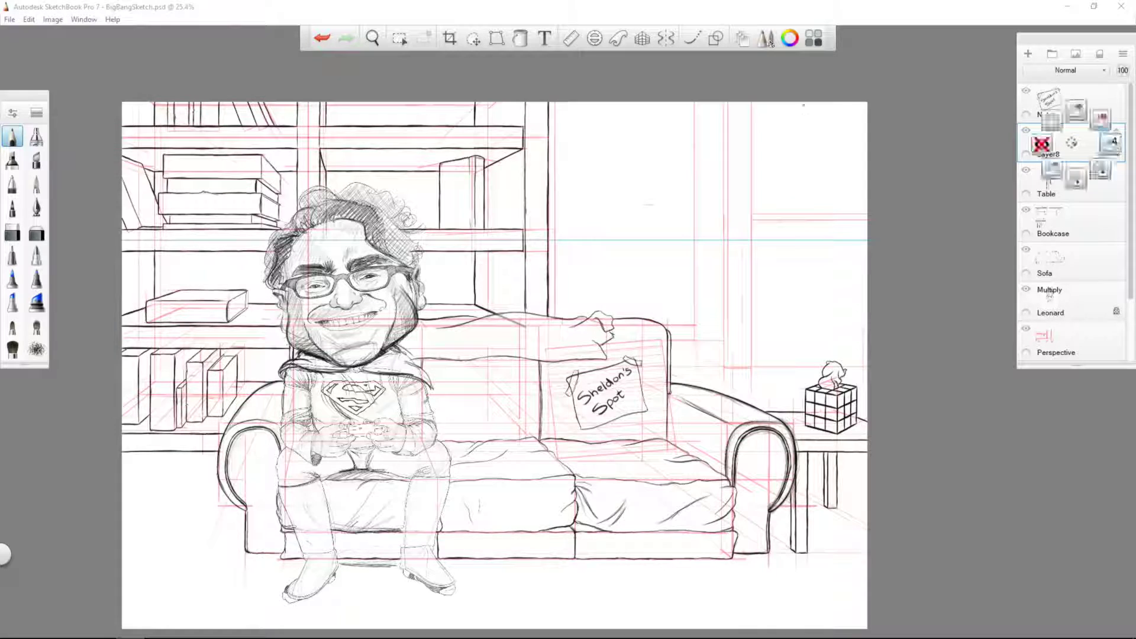
{"action": "double_click", "coordinate": [1045, 154]}
{"action": "type", "text": "Door"}
{"action": "key", "text": "Return"}
- Sketch the first door frame lines, including its vertical edge and bottom corner
{"action": "scroll", "coordinate": [835, 109], "scroll_direction": "up", "scroll_amount": 2}
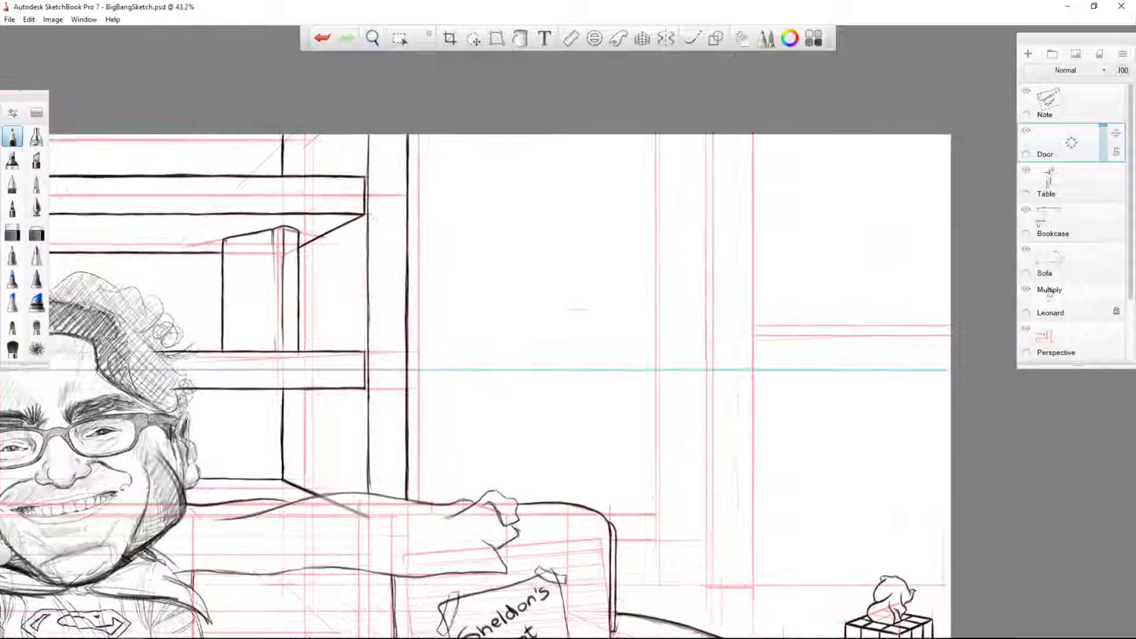
{"action": "left_click_drag", "start_coordinate": [417, 135], "coordinate": [418, 504]}
{"action": "scroll", "coordinate": [855, 169], "scroll_direction": "up", "scroll_amount": 3}
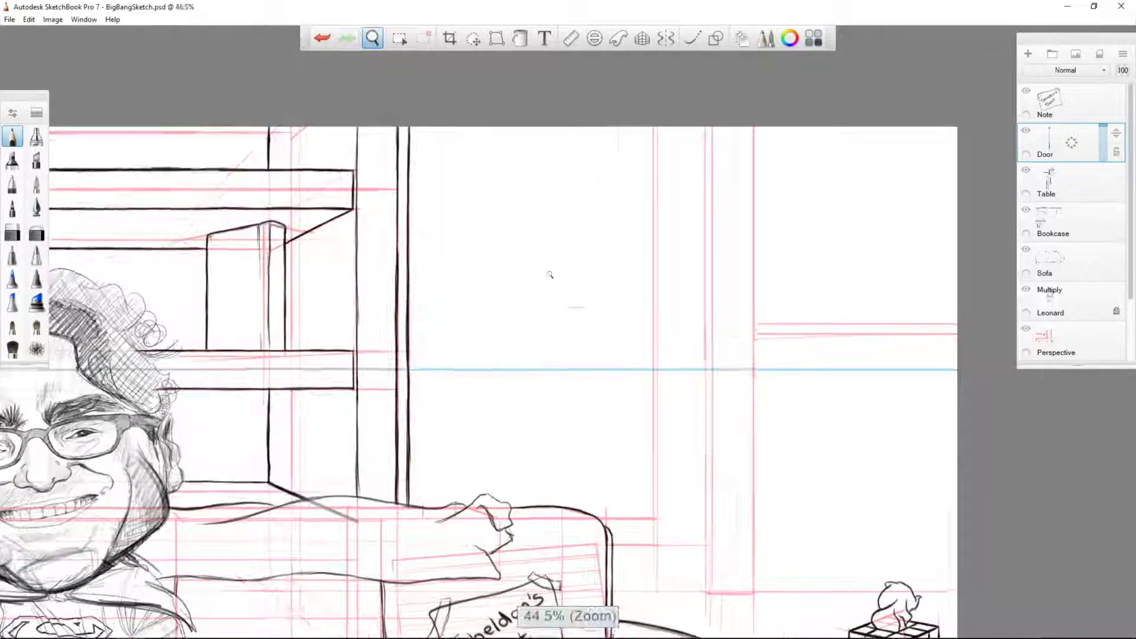
{"action": "mouse_move", "coordinate": [471, 102]}
{"action": "left_mouse_down"}
{"action": "mouse_move", "coordinate": [471, 536]}
{"action": "mouse_move", "coordinate": [358, 230]}
{"action": "left_mouse_up"}
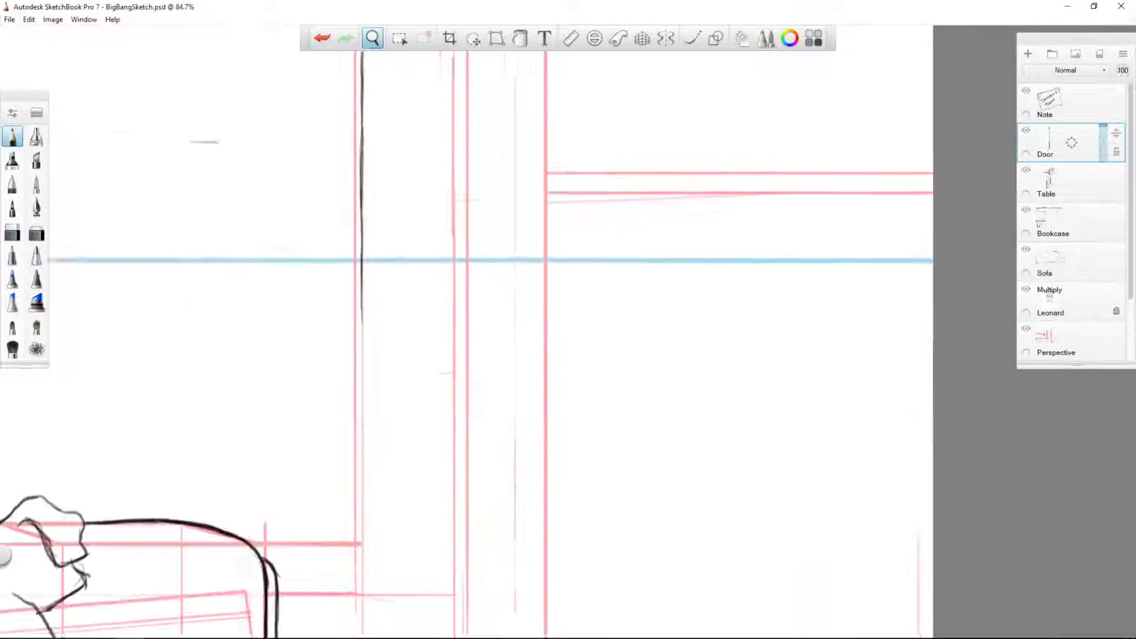
{"action": "mouse_move", "coordinate": [362, 344]}
{"action": "left_mouse_down"}
{"action": "mouse_move", "coordinate": [364, 591]}
{"action": "mouse_move", "coordinate": [604, 459]}
{"action": "mouse_move", "coordinate": [698, 331]}
{"action": "mouse_move", "coordinate": [681, 408]}
{"action": "left_mouse_up"}
{"action": "left_click_drag", "start_coordinate": [697, 335], "coordinate": [676, 417]}
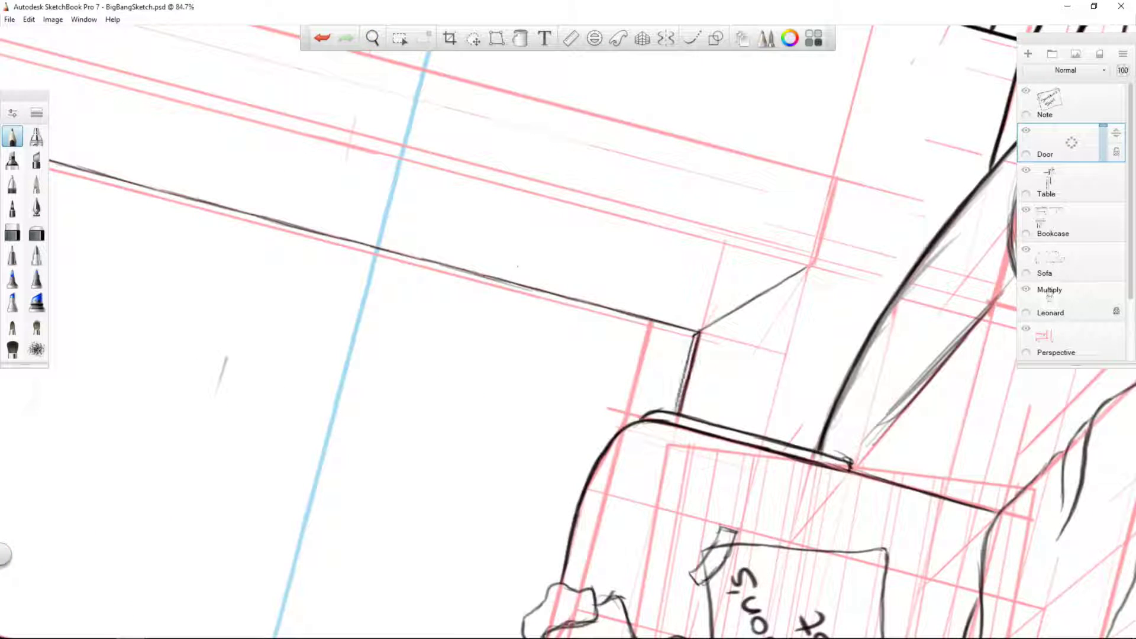
- Ink two door frame lines along the perspective guide
{"action": "key", "text": "Home"}
{"action": "scroll", "coordinate": [531, 155], "scroll_direction": "up", "scroll_amount": 10}
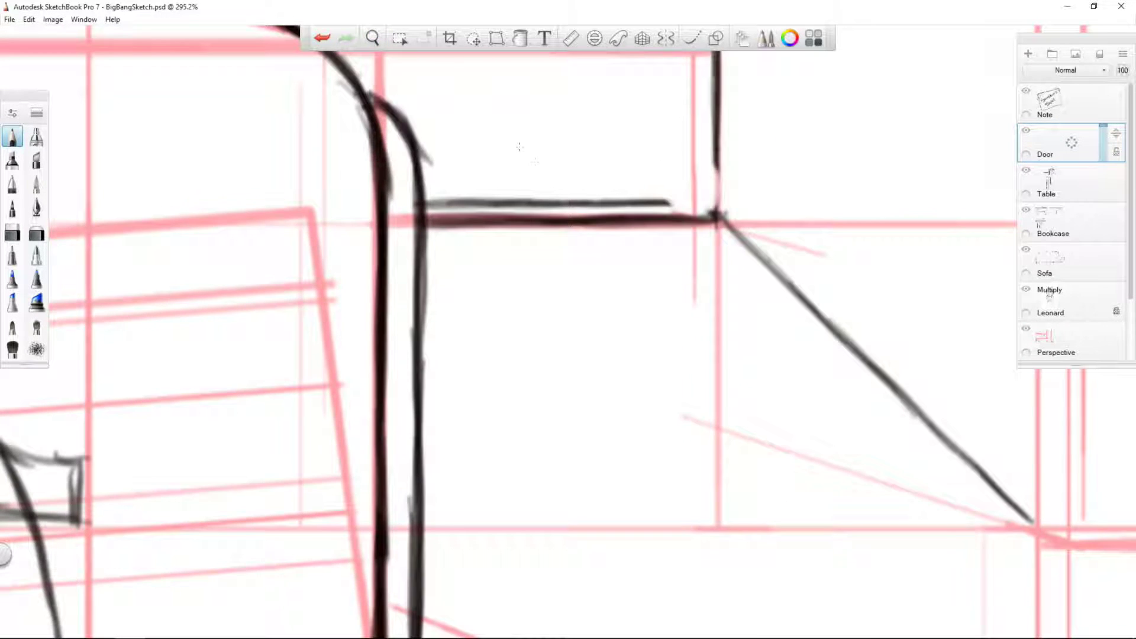
{"action": "left_click_drag", "start_coordinate": [532, 156], "coordinate": [242, 469]}
{"action": "scroll", "coordinate": [325, 137], "scroll_direction": "down", "scroll_amount": 8}
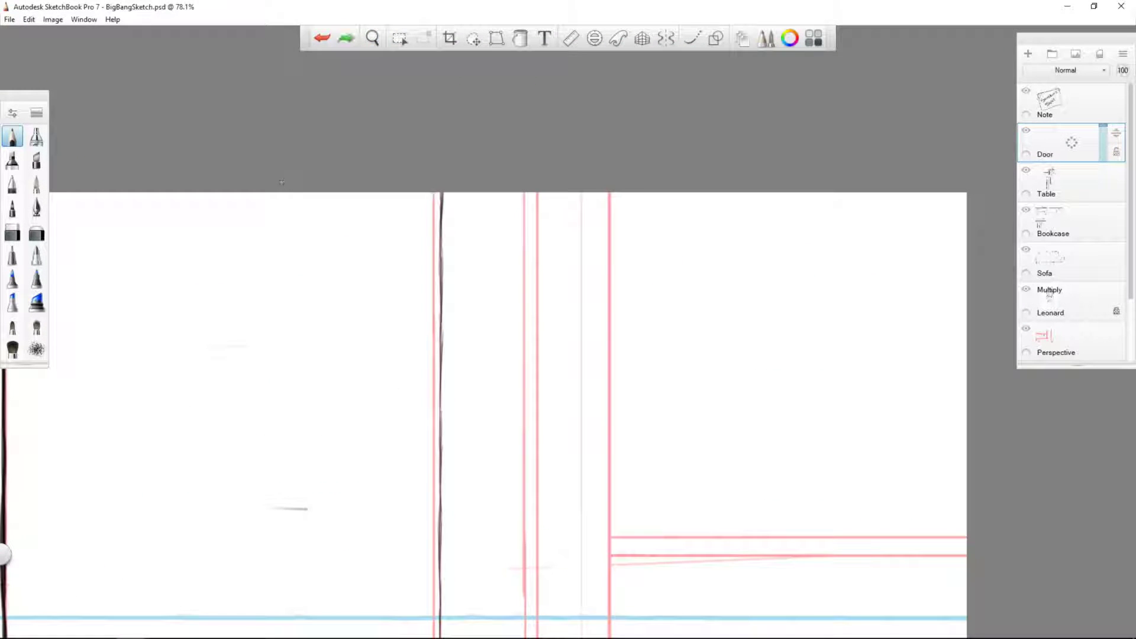
{"action": "left_click_drag", "start_coordinate": [434, 195], "coordinate": [434, 568]}
{"action": "left_click_drag", "start_coordinate": [435, 568], "coordinate": [521, 309]}
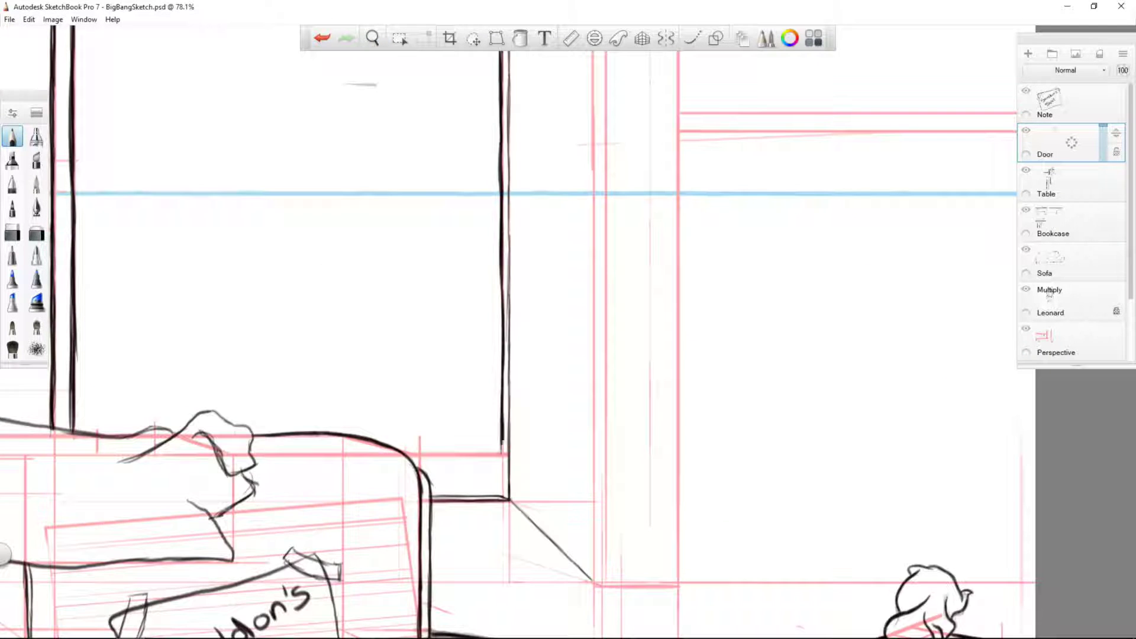
- Extend the door's two vertical frame lines and fill the gaps in them
{"action": "left_click", "coordinate": [750, 499]}
{"action": "left_click", "coordinate": [613, 496]}
{"action": "left_click_drag", "start_coordinate": [612, 496], "coordinate": [601, 377]}
{"action": "mouse_move", "coordinate": [507, 435]}
{"action": "left_mouse_down"}
{"action": "mouse_move", "coordinate": [507, 511]}
{"action": "mouse_move", "coordinate": [520, 518]}
{"action": "left_mouse_up"}
{"action": "left_click_drag", "start_coordinate": [638, 426], "coordinate": [638, 521]}
{"action": "left_click_drag", "start_coordinate": [507, 71], "coordinate": [507, 266]}
{"action": "left_click_drag", "start_coordinate": [638, 86], "coordinate": [638, 237]}
{"action": "left_click_drag", "start_coordinate": [638, 197], "coordinate": [638, 409]}
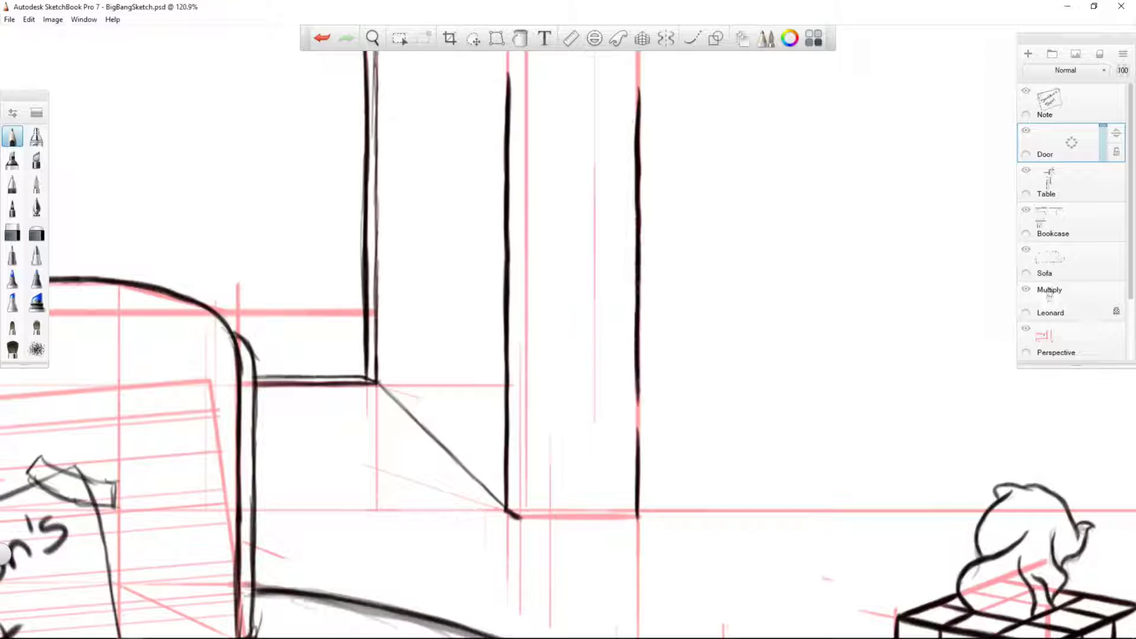
- Add a stroke at the door top and darken the inner frame lines
{"action": "left_click_drag", "start_coordinate": [592, 177], "coordinate": [423, 497]}
{"action": "left_click_drag", "start_coordinate": [471, 170], "coordinate": [470, 415]}
{"action": "left_click_drag", "start_coordinate": [473, 148], "coordinate": [514, 574]}
{"action": "left_click_drag", "start_coordinate": [513, 121], "coordinate": [513, 362]}
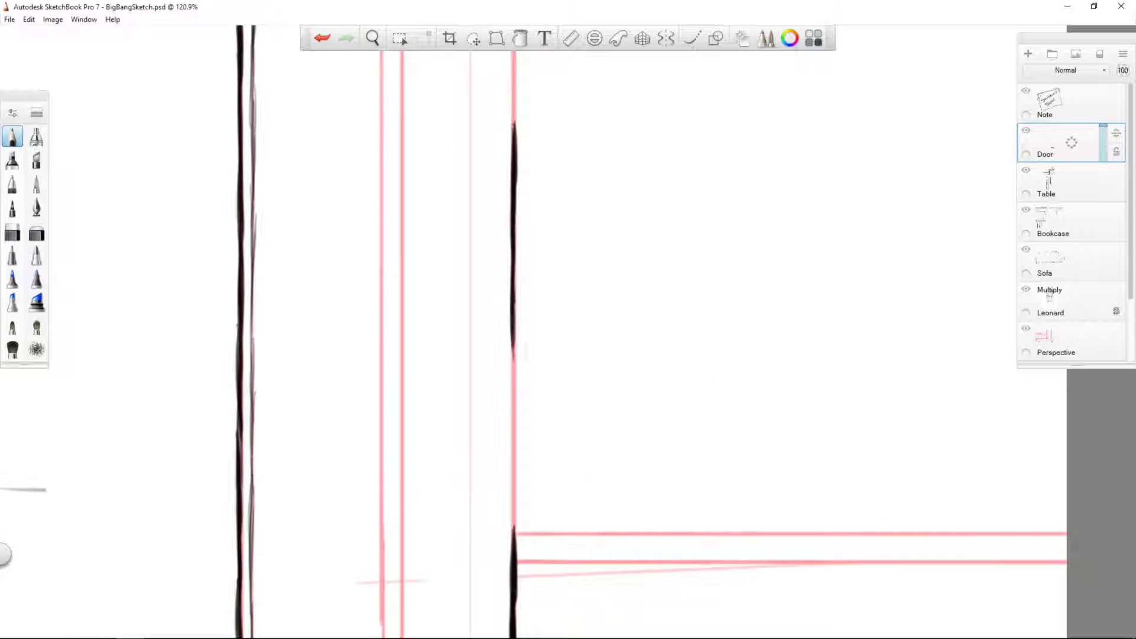
{"action": "mouse_move", "coordinate": [602, 368]}
{"action": "left_mouse_down"}
{"action": "mouse_move", "coordinate": [594, 241]}
{"action": "mouse_move", "coordinate": [561, 508]}
{"action": "left_mouse_up"}
{"action": "left_click_drag", "start_coordinate": [355, 474], "coordinate": [425, 296]}
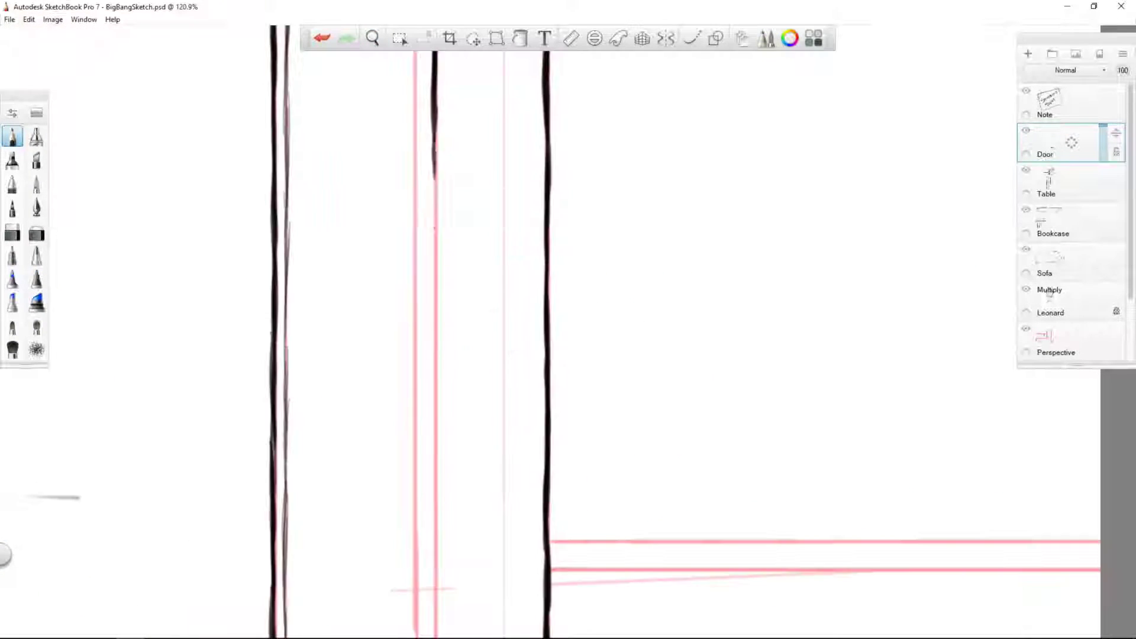
{"action": "left_click_drag", "start_coordinate": [434, 113], "coordinate": [435, 541]}
{"action": "left_click_drag", "start_coordinate": [473, 532], "coordinate": [438, 382]}
{"action": "left_click_drag", "start_coordinate": [394, 224], "coordinate": [394, 371]}
{"action": "left_click_drag", "start_coordinate": [394, 316], "coordinate": [395, 456]}
- Retrace the remaining door frame lines on both sides of the door
{"action": "left_click_drag", "start_coordinate": [710, 533], "coordinate": [710, 296]}
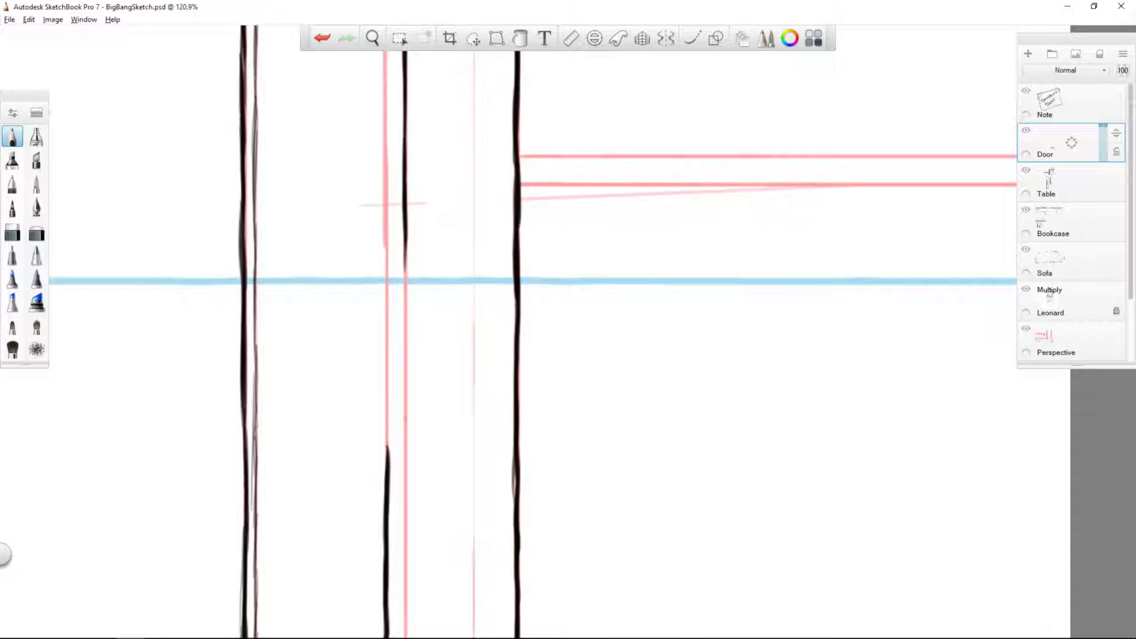
{"action": "left_click_drag", "start_coordinate": [408, 233], "coordinate": [408, 360]}
{"action": "left_click_drag", "start_coordinate": [710, 355], "coordinate": [742, 272]}
{"action": "left_click_drag", "start_coordinate": [435, 341], "coordinate": [435, 581]}
{"action": "left_click_drag", "start_coordinate": [710, 178], "coordinate": [727, 473]}
{"action": "left_click_drag", "start_coordinate": [449, 153], "coordinate": [450, 361]}
{"action": "scroll", "coordinate": [478, 389], "scroll_direction": "down", "scroll_amount": 5}
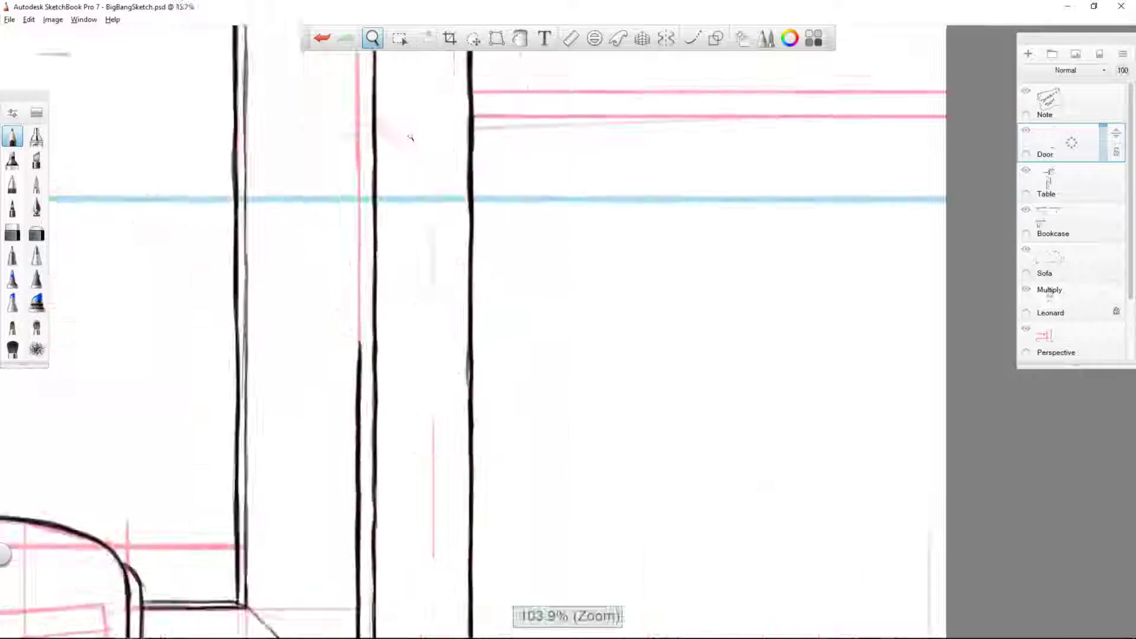
{"action": "mouse_move", "coordinate": [626, 455]}
{"action": "left_mouse_down"}
{"action": "mouse_move", "coordinate": [649, 540]}
{"action": "mouse_move", "coordinate": [558, 367]}
{"action": "mouse_move", "coordinate": [533, 414]}
{"action": "mouse_move", "coordinate": [476, 440]}
{"action": "mouse_move", "coordinate": [657, 292]}
{"action": "mouse_move", "coordinate": [710, 355]}
{"action": "mouse_move", "coordinate": [734, 450]}
{"action": "mouse_move", "coordinate": [764, 391]}
{"action": "mouse_move", "coordinate": [757, 402]}
{"action": "left_mouse_up"}
- Review the clean line sketch, checking the Rubik's cube table, then fit it to the window
{"action": "key", "text": "Home"}
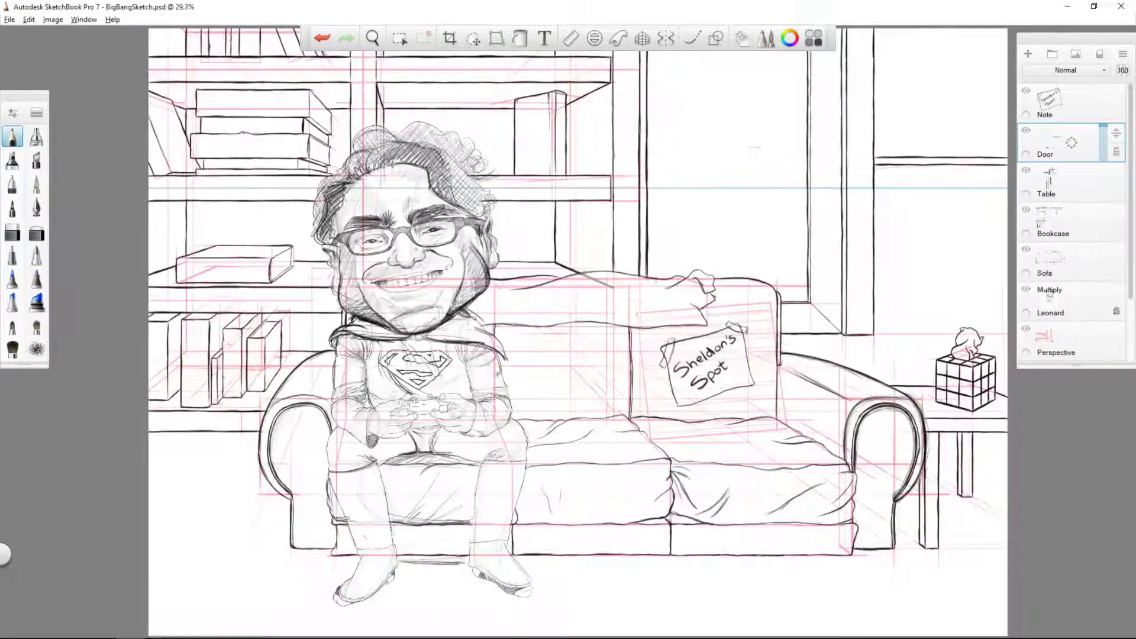
{"action": "left_click_drag", "start_coordinate": [657, 189], "coordinate": [387, 47]}
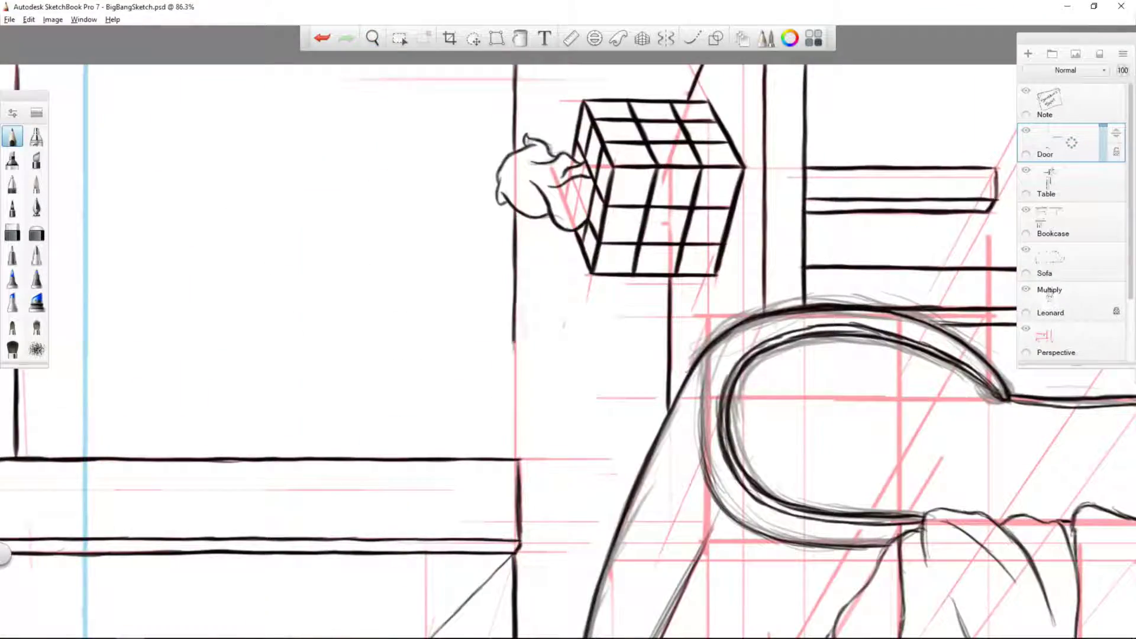
{"action": "key", "text": "Home"}
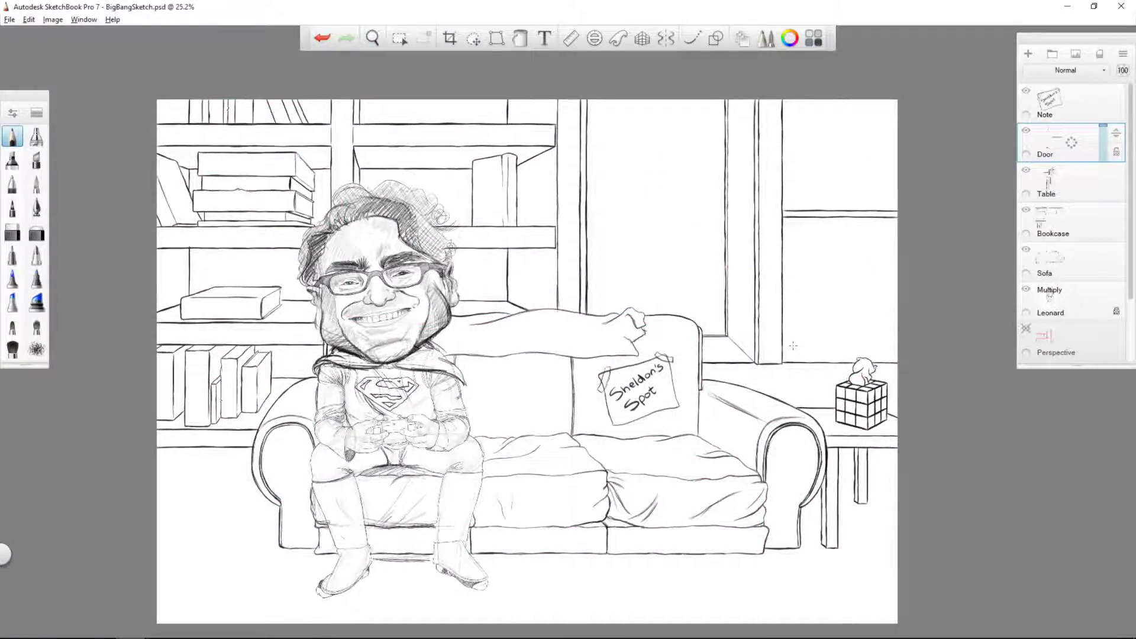